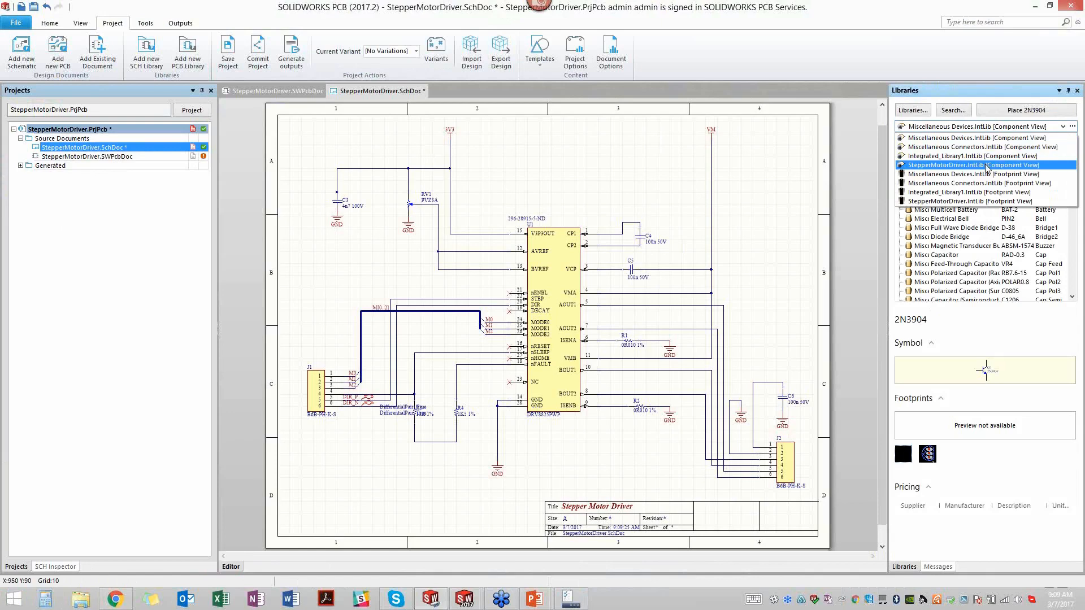
- List the components available in the StepperMotorDriver.IntLib library's component view
left_click(939, 166)
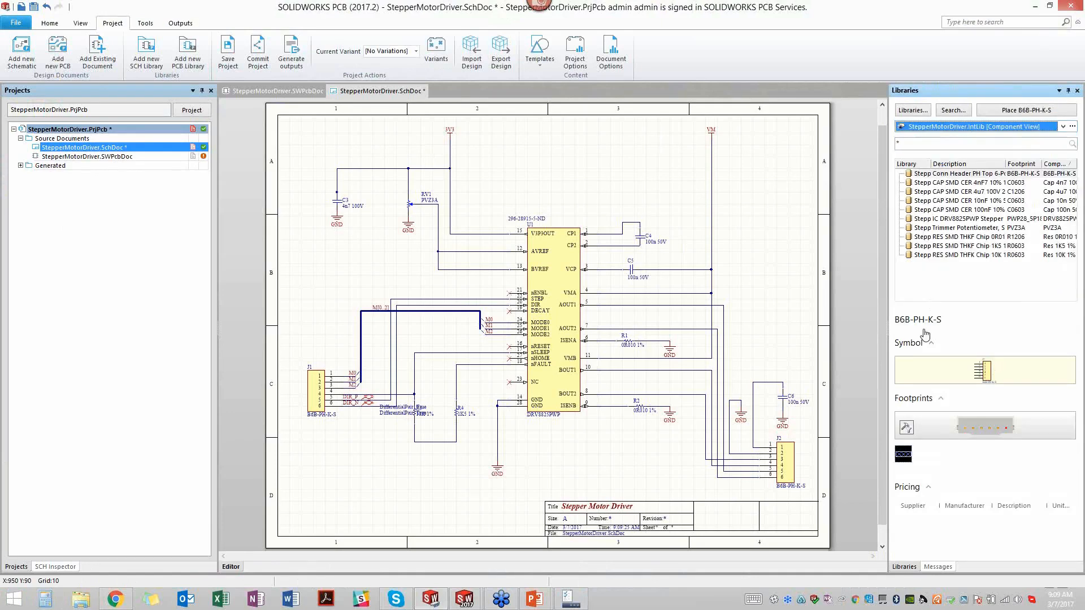
left_click(50, 23)
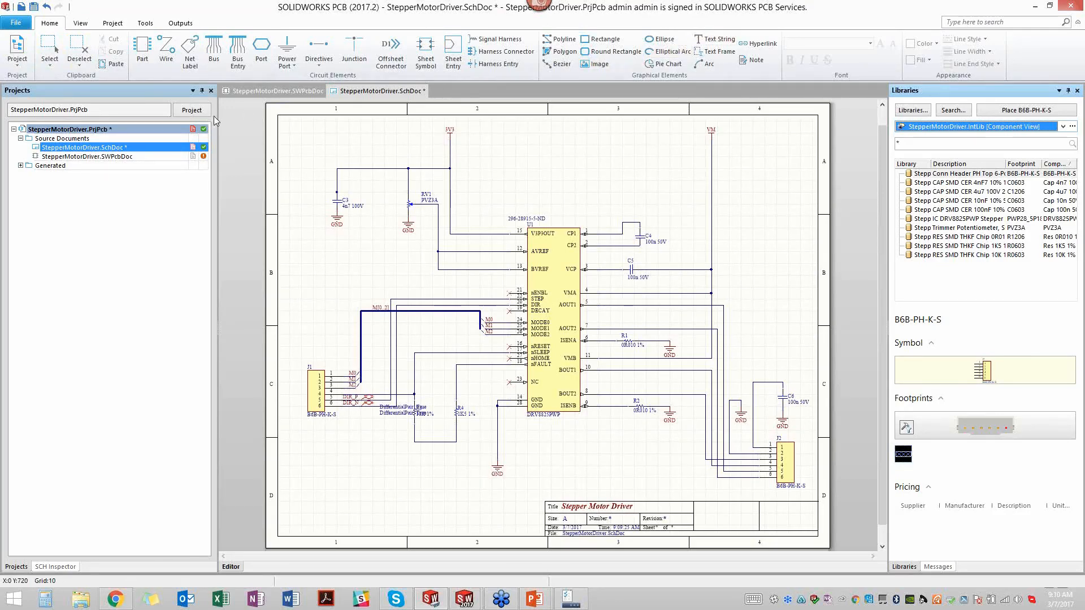
- Look at the StepperMotorDriver PCB layout, return to its schematic and review the available annotation commands
left_click(259, 93)
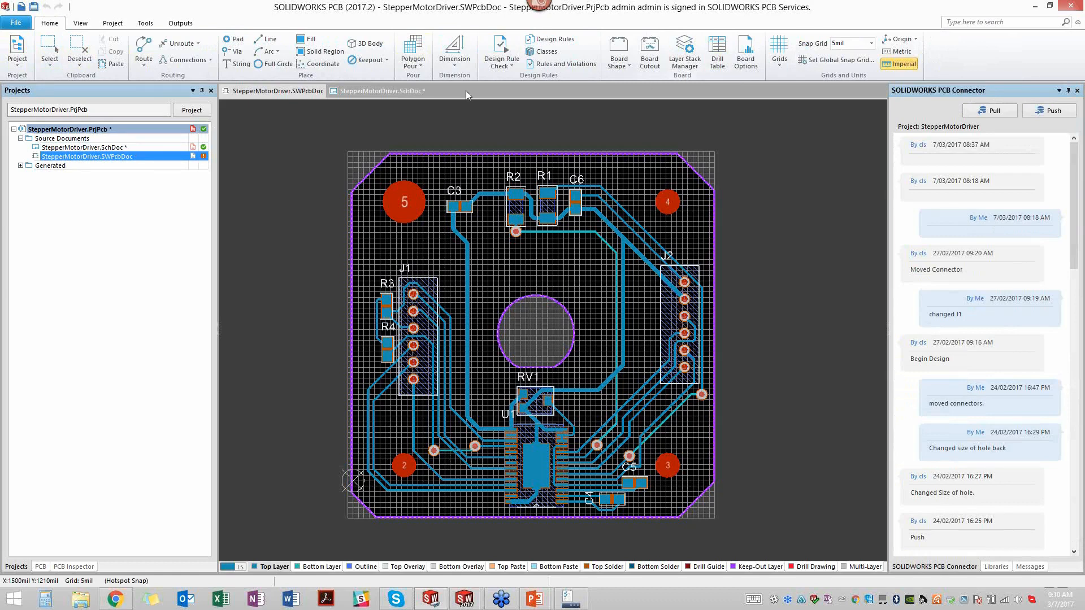
left_click(362, 91)
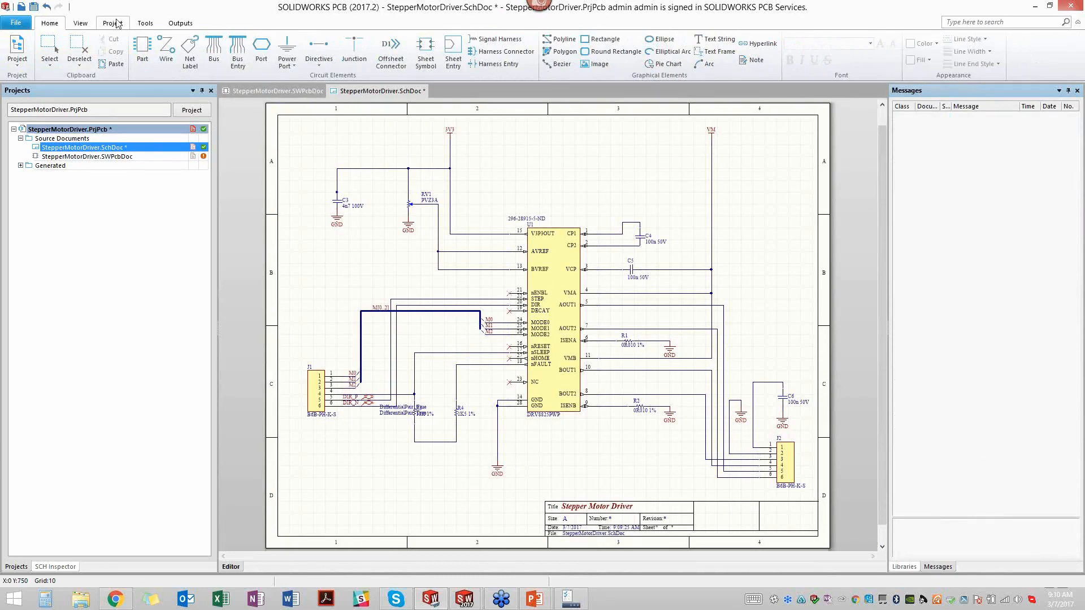
left_click(145, 24)
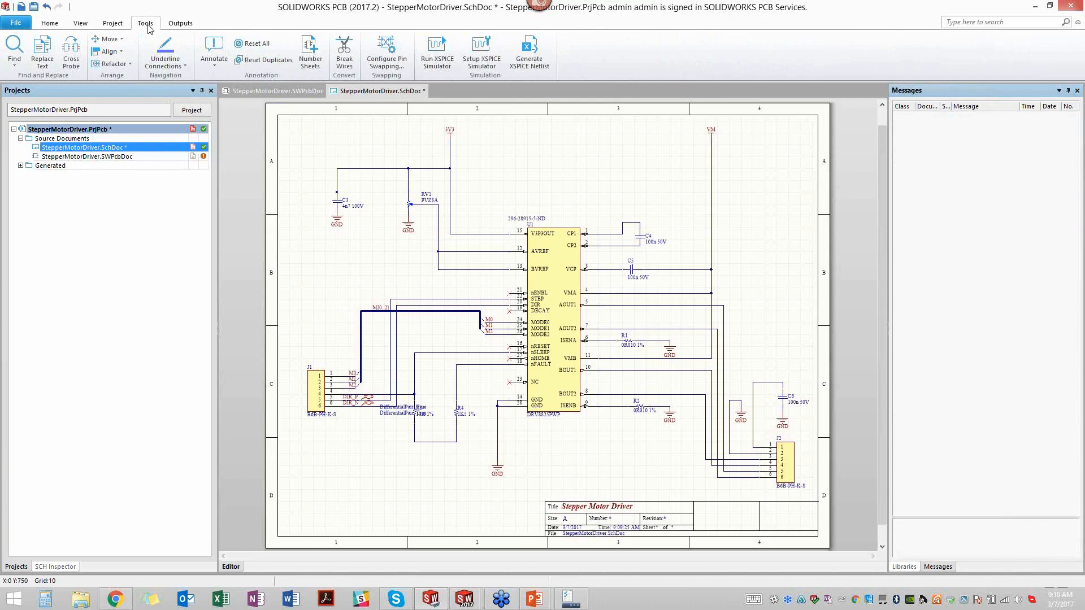
left_click(217, 46)
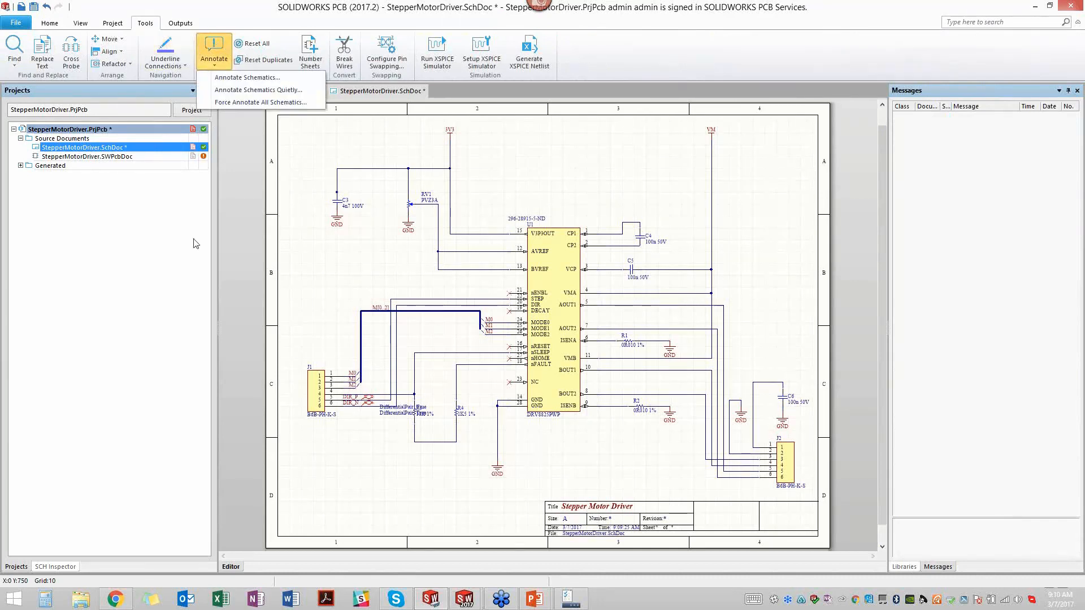
left_click(216, 266)
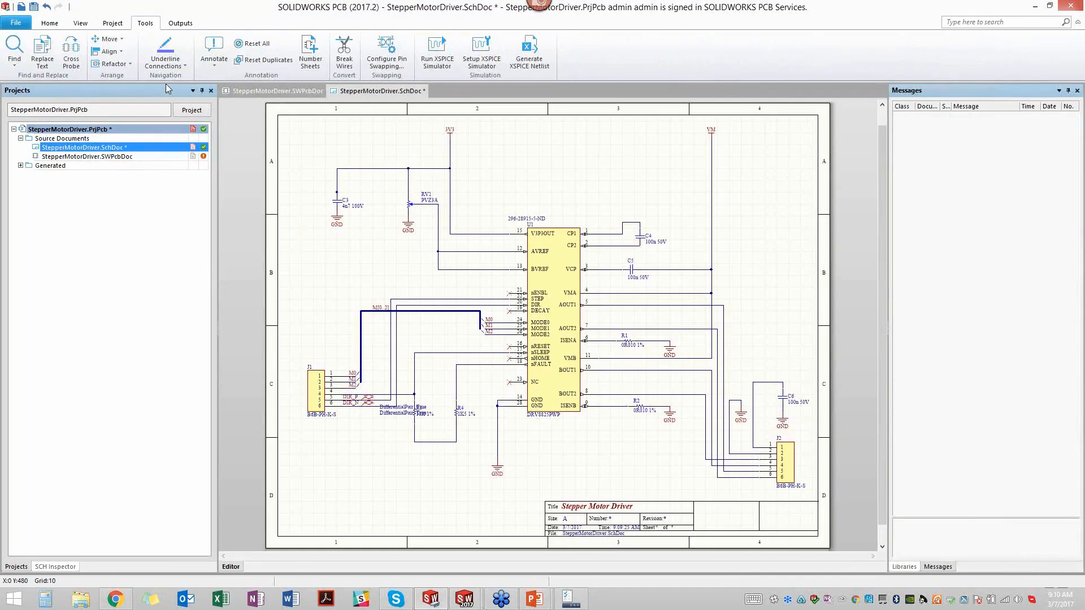
- View the schematic inspector, the project documents overview and the StepperMotorDriver PCB layout
left_click(82, 24)
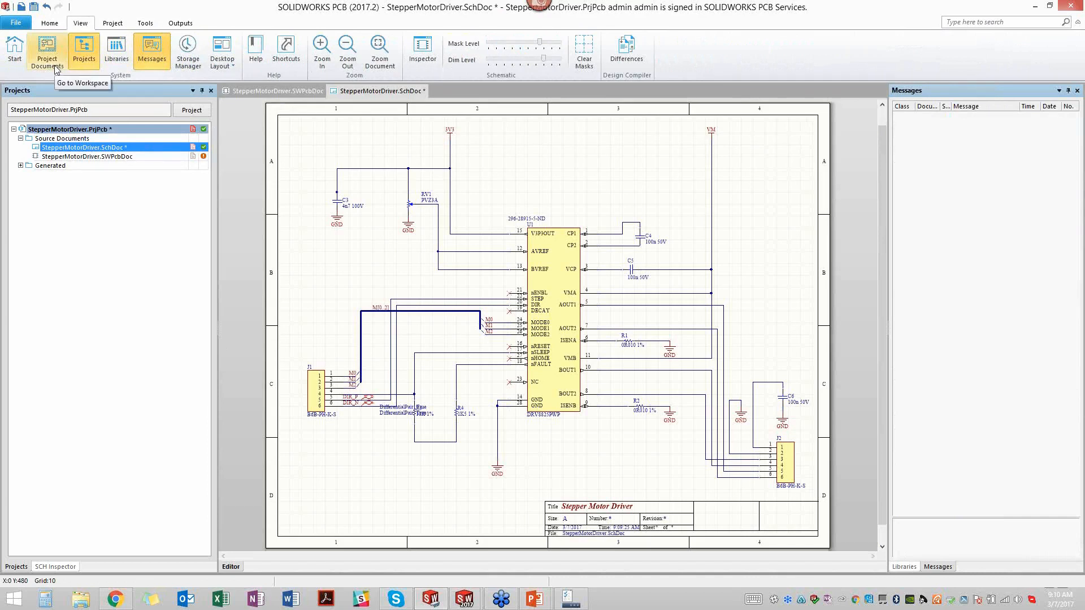
left_click(418, 50)
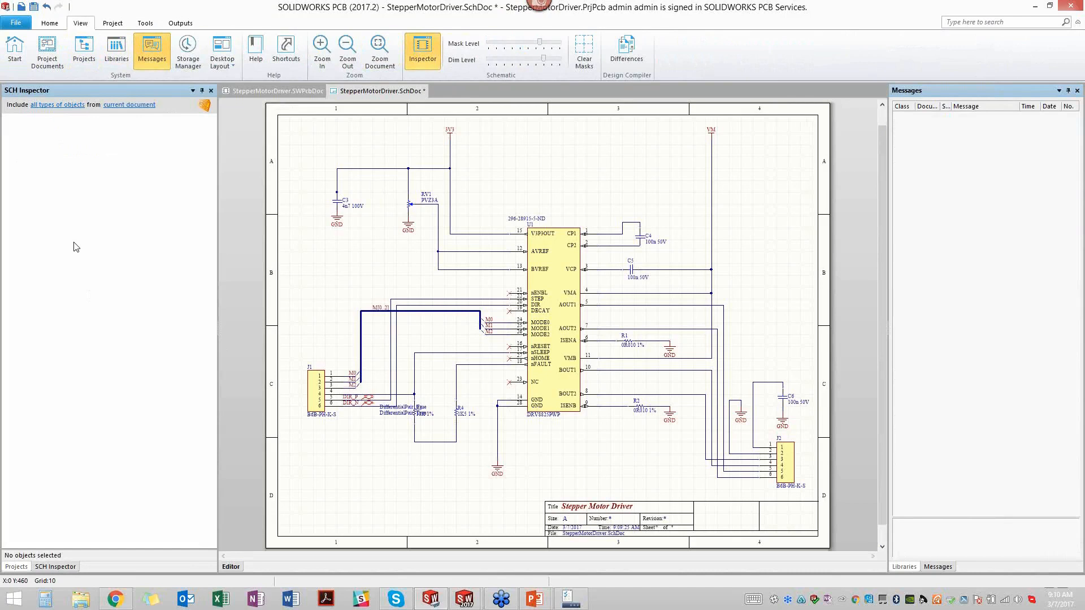
left_click(85, 55)
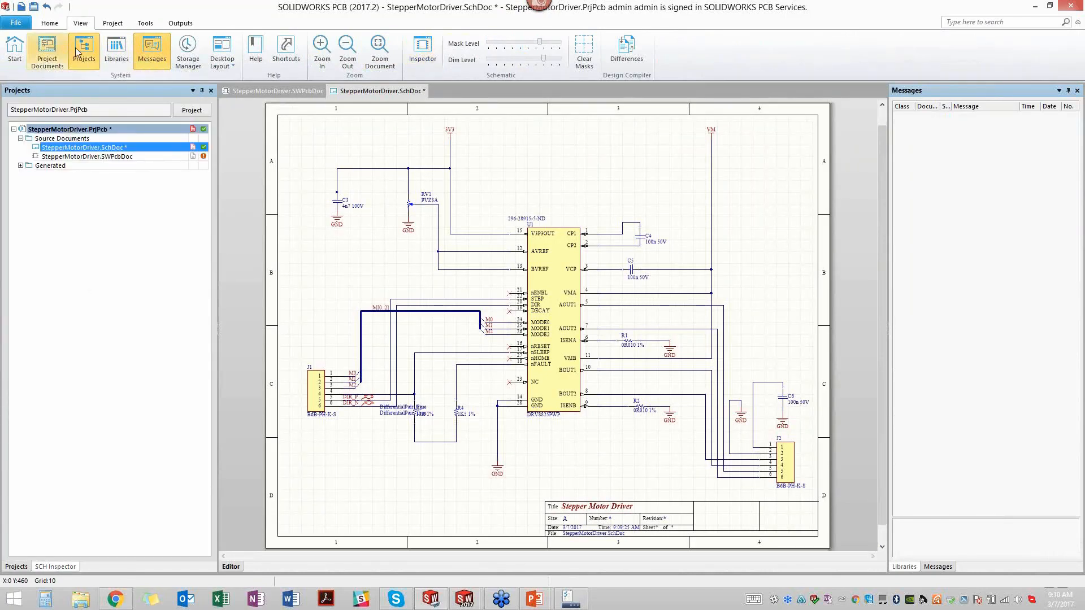
left_click(35, 61)
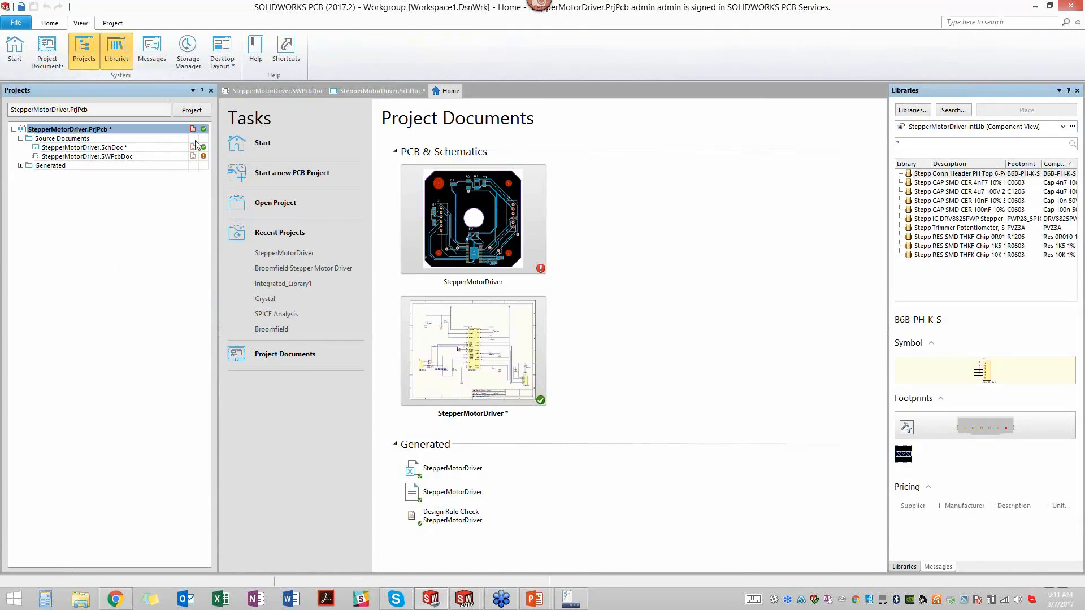
left_click(56, 26)
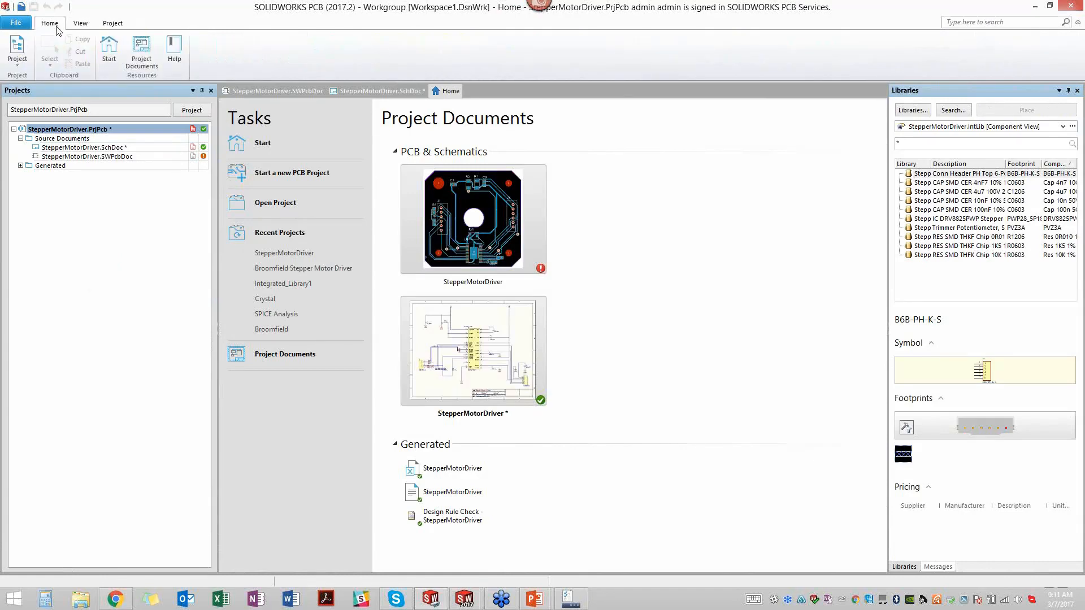
left_click(247, 94)
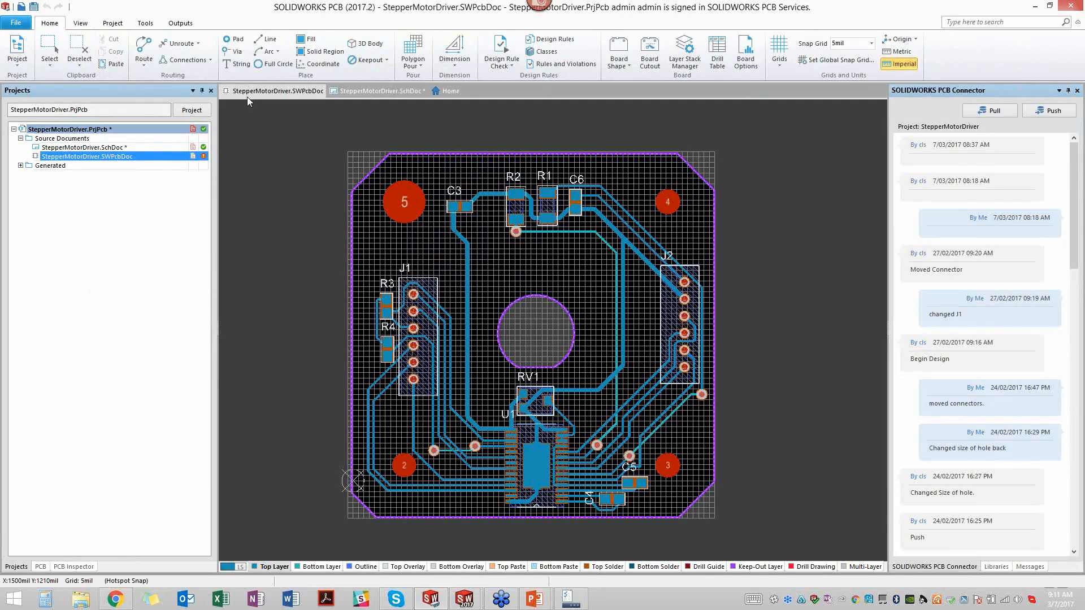
- Place two vertical Cap 100n 50V 0603 capacitors from StepperMotorDriver.IntLib in the schematic, one on each side of the VM line
left_click(350, 91)
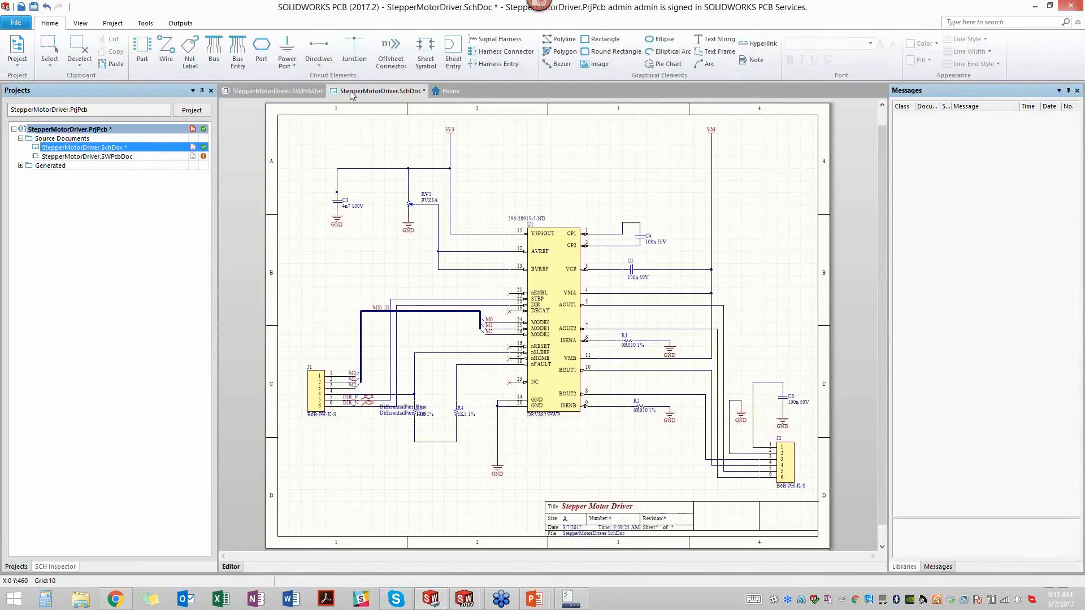
left_click(903, 566)
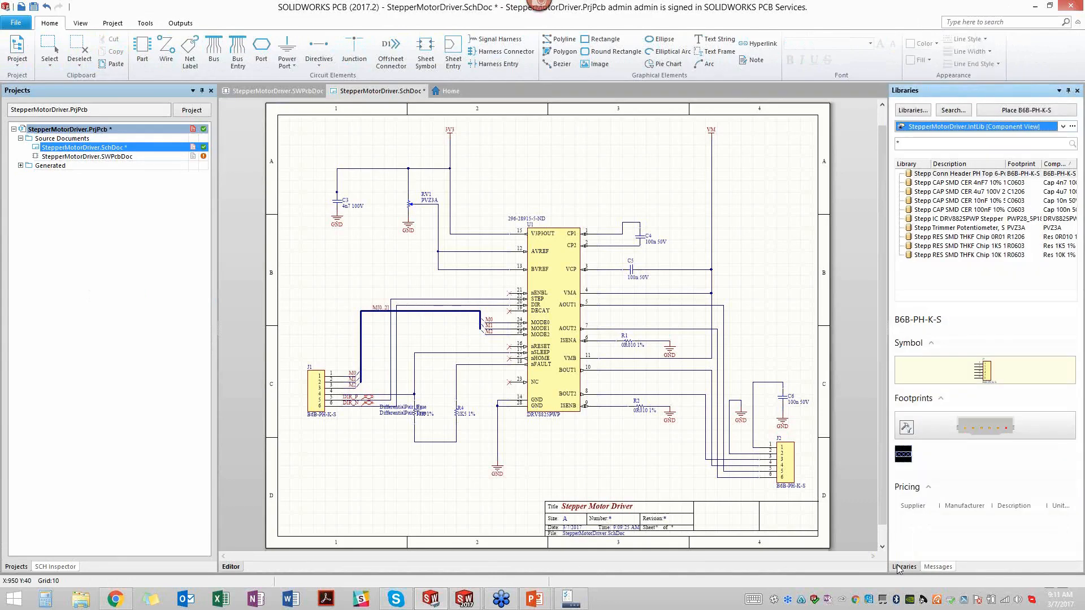
left_click(949, 210)
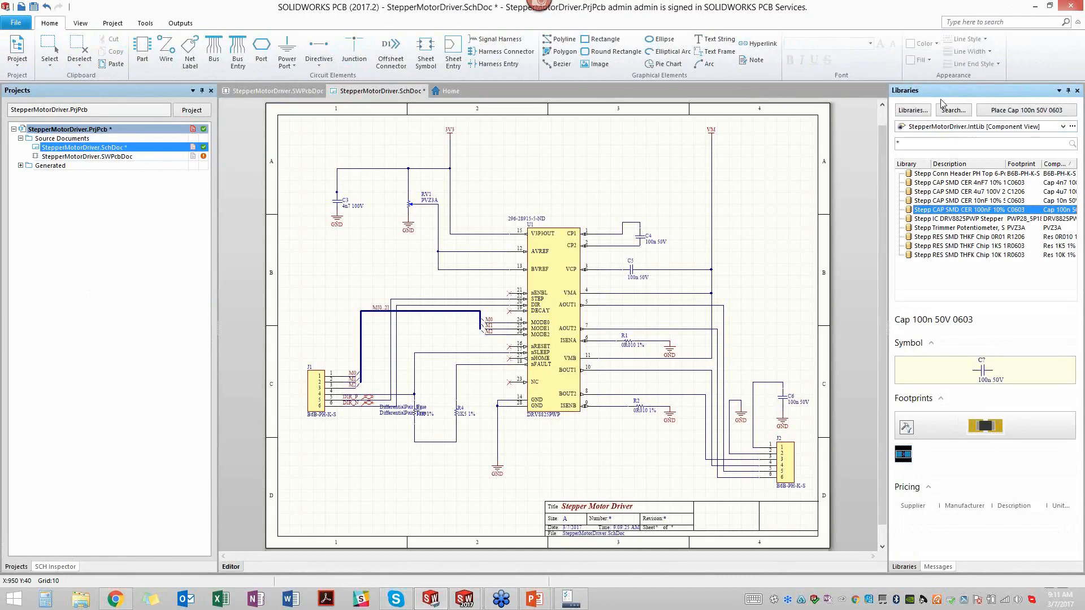
double_click(954, 212)
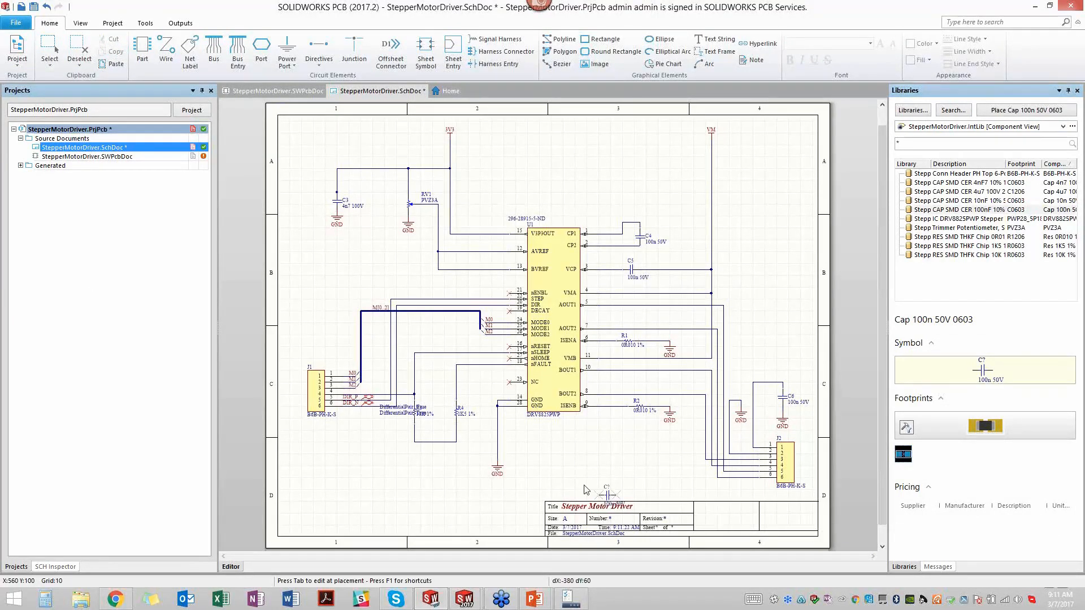
key("space")
left_click(684, 177)
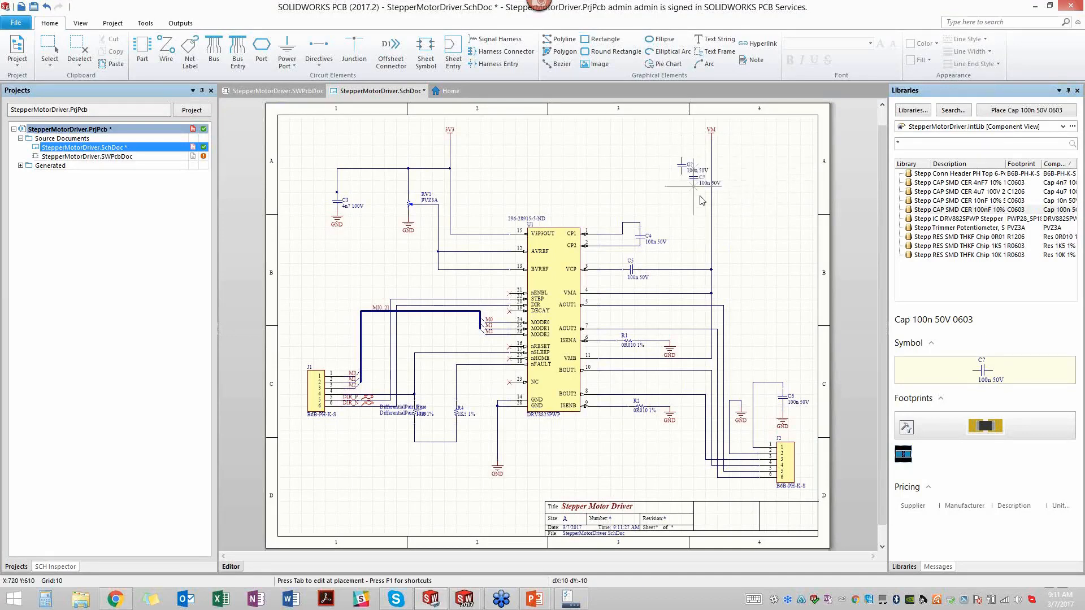
left_click(742, 176)
right_click(758, 259)
left_click_drag(742, 168, 742, 175)
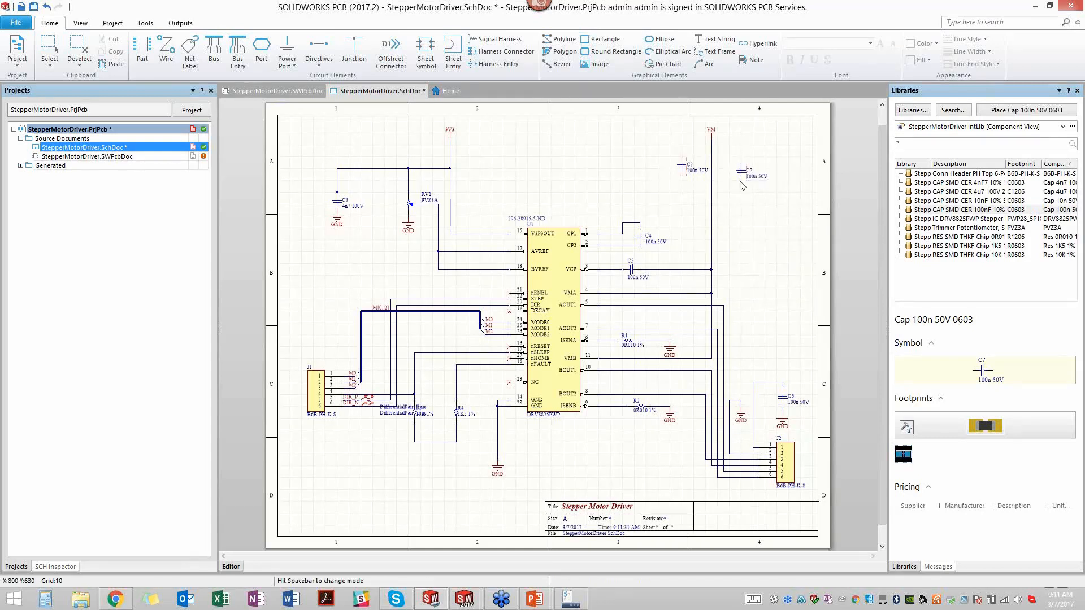
- Add a GND power port to the lower pin of each of the two new capacitors beside the VM line
left_click(287, 62)
left_click(289, 86)
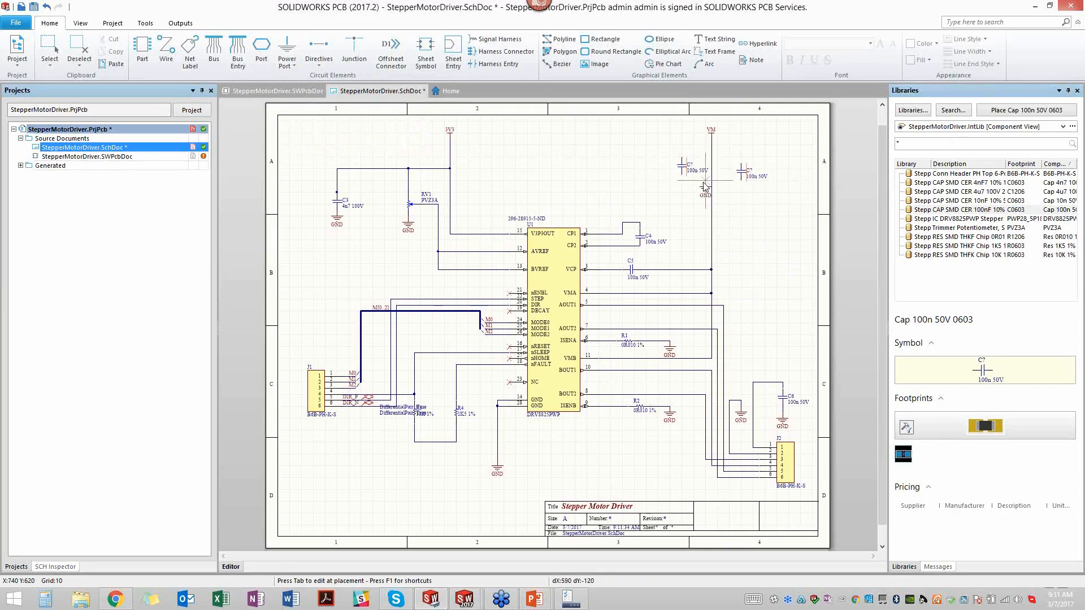
left_click(682, 179)
left_click(740, 185)
key("Escape")
- Wire the upper pins of both new 100n capacitors to the vertical VM supply line
left_click(166, 54)
left_click(683, 163)
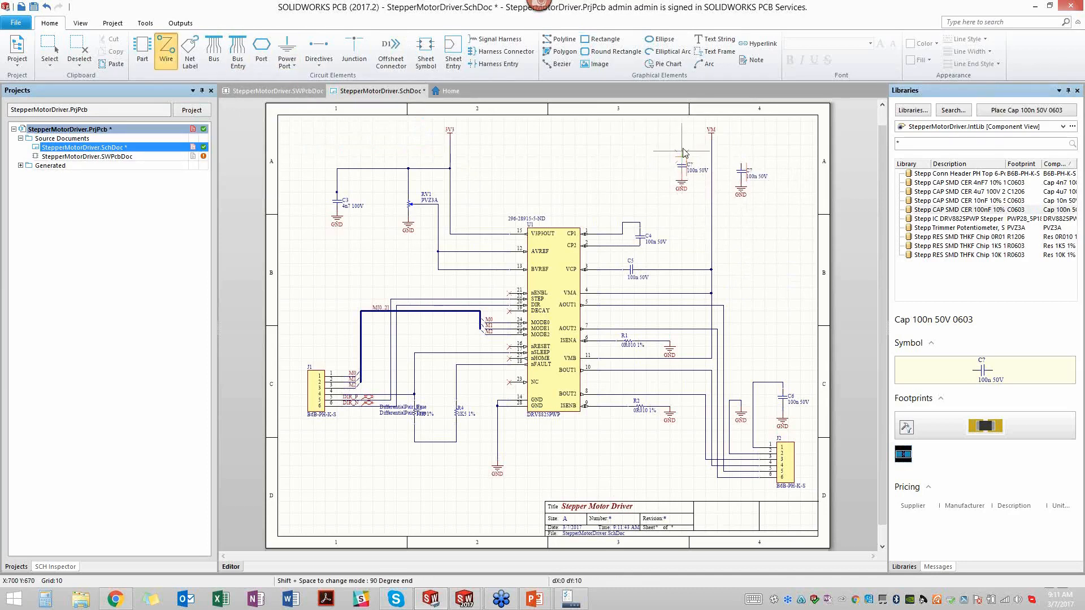
left_click(683, 146)
left_click(712, 145)
left_click(740, 164)
left_click(740, 151)
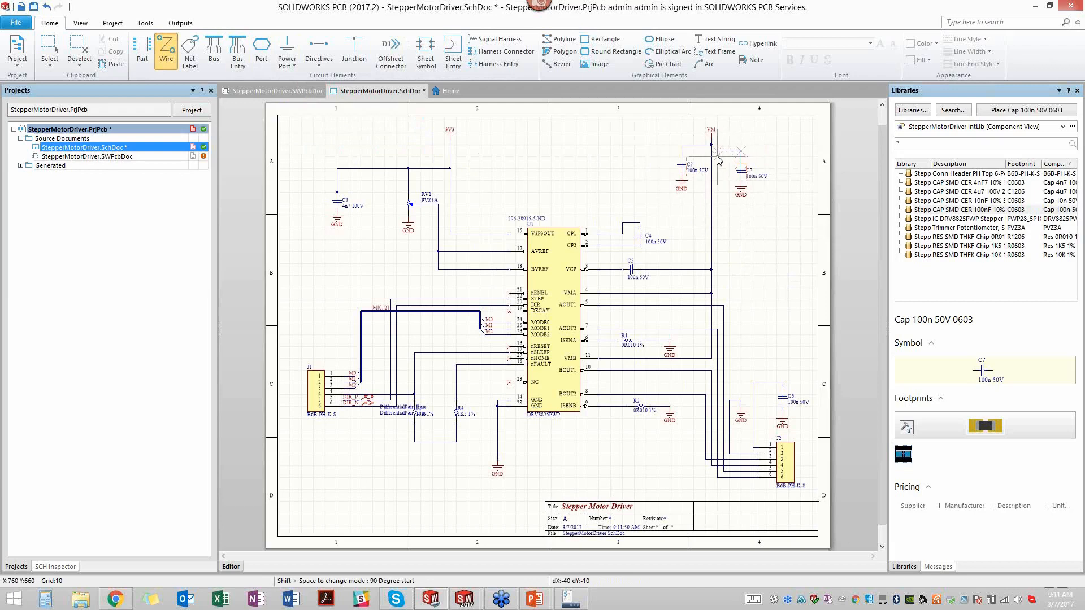
left_click(712, 151)
key("Escape")
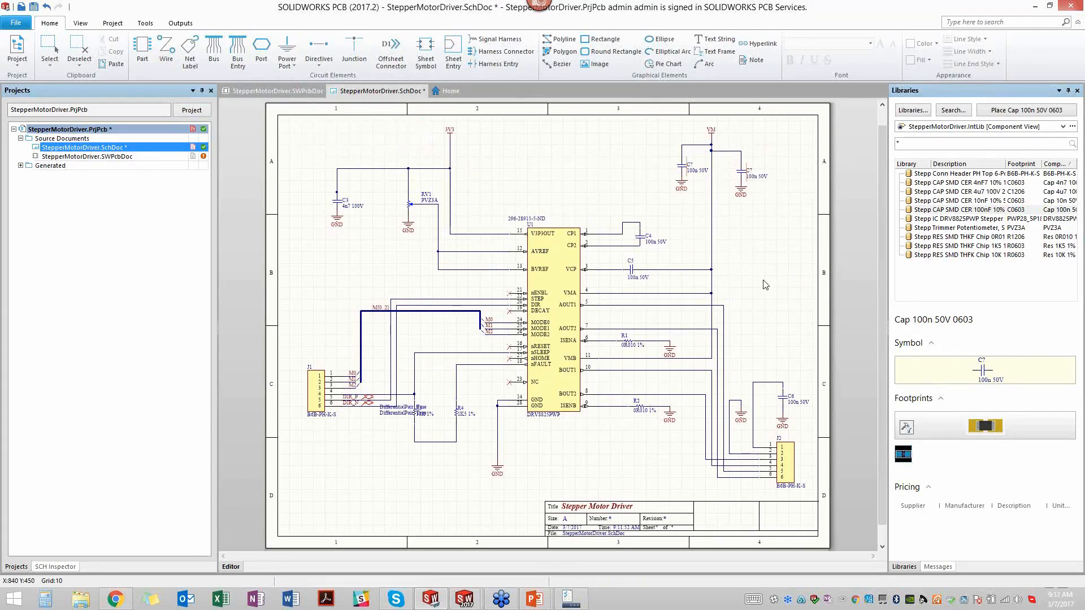
- Check the new capacitors' wiring and undefined designators around the VM line, and save the schematic
scroll(757, 210, "up", 5, "ctrl")
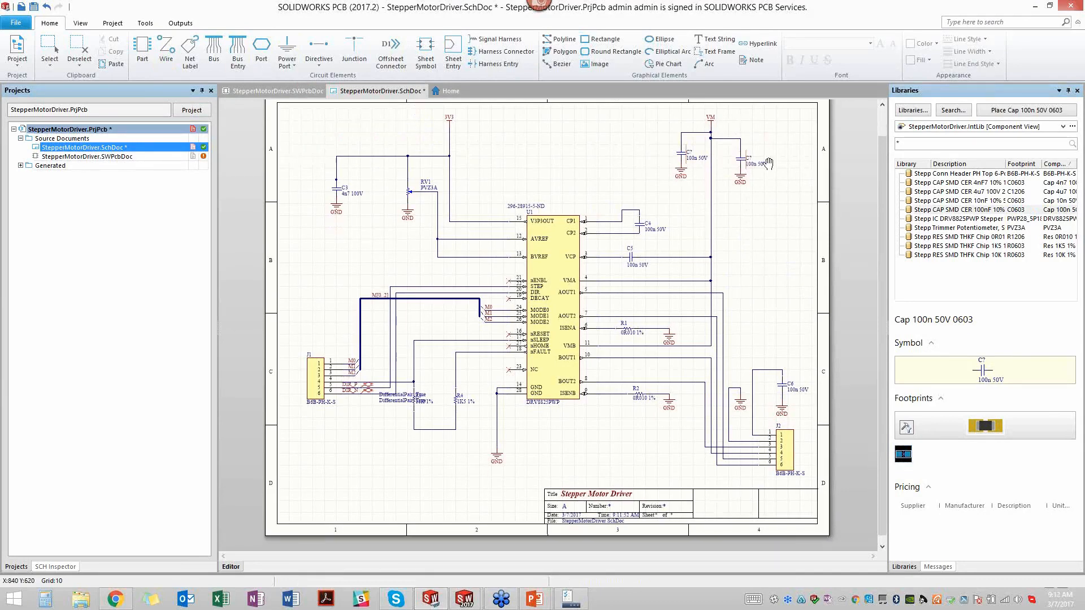
scroll(753, 208, "up", 2, "ctrl")
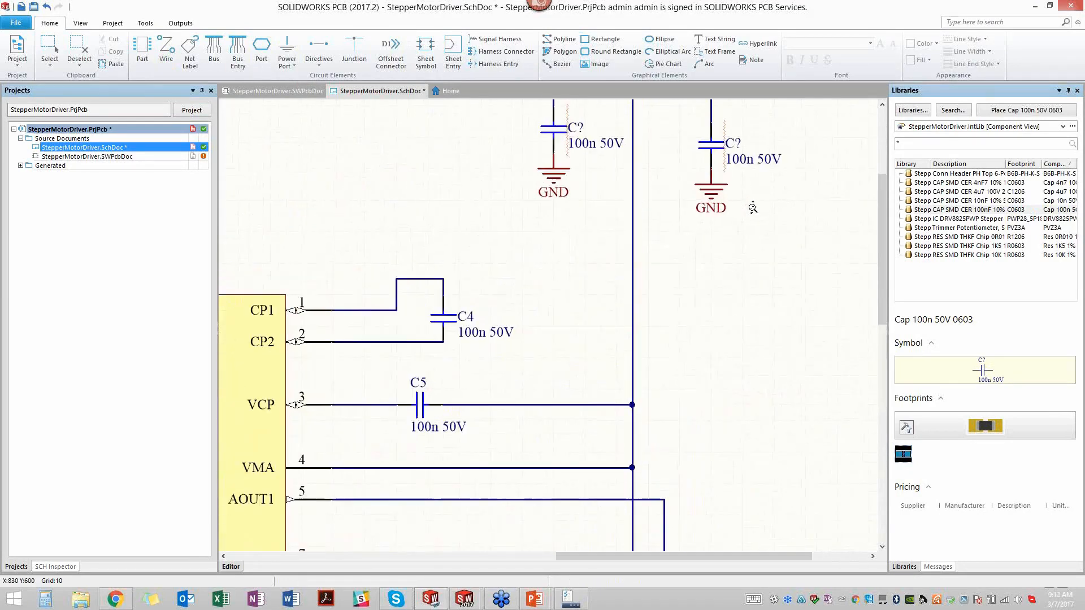
scroll(760, 266, "up", 3)
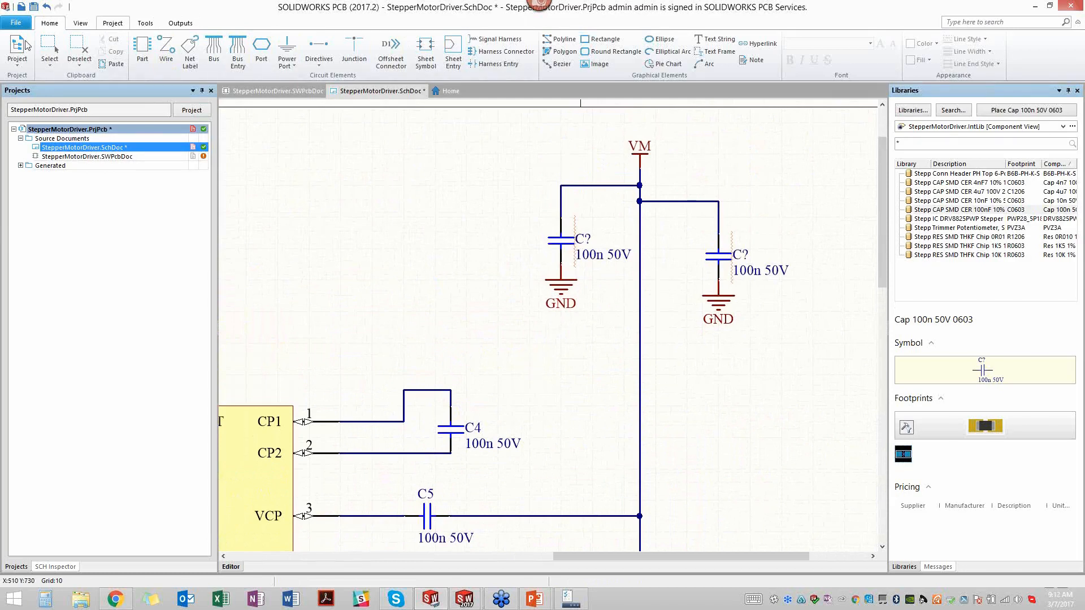
left_click(34, 7)
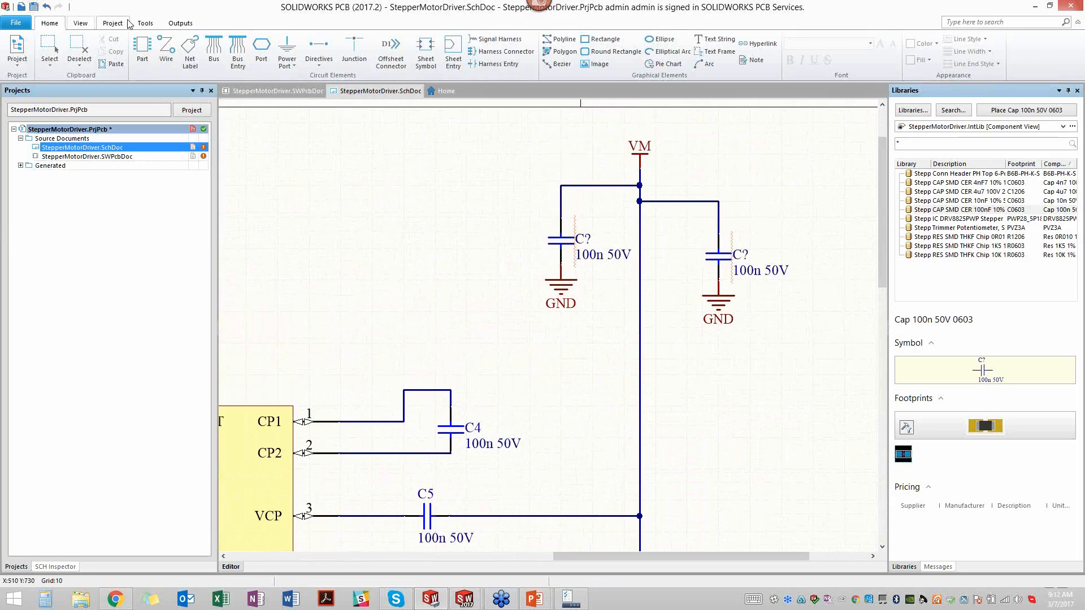
- Start annotating the schematic and update the change list to propose designators C1 and C2 for the two unnumbered capacitors
left_click(147, 24)
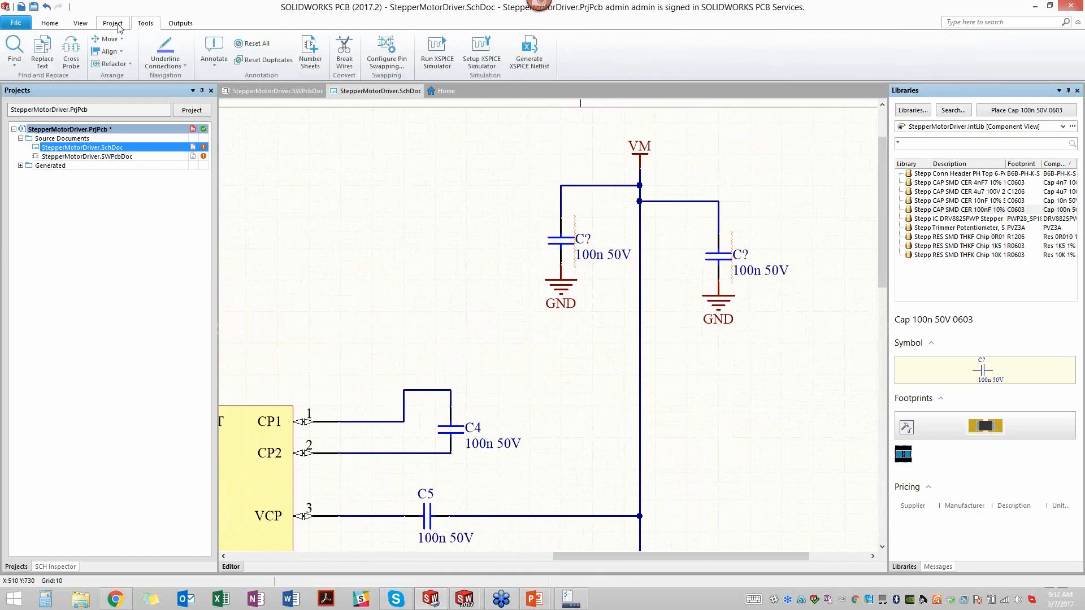
left_click(214, 47)
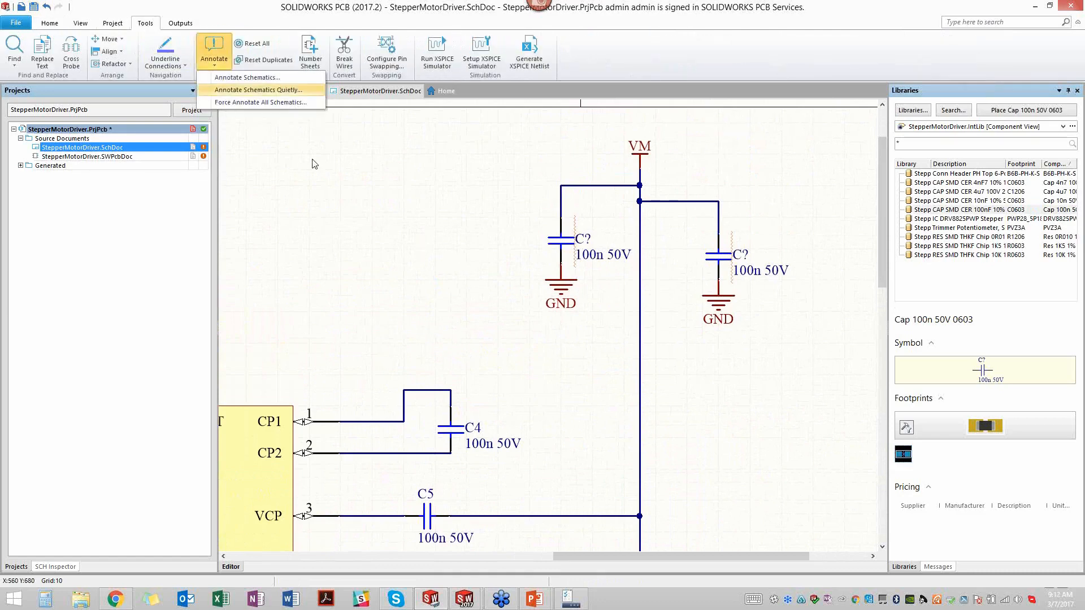
left_click(276, 78)
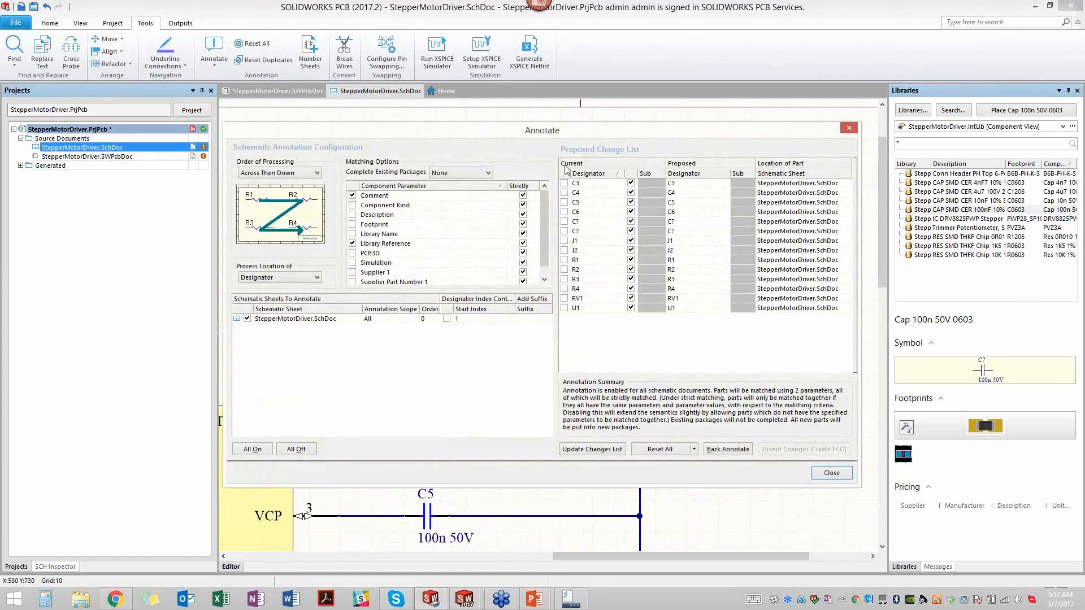
left_click_drag(532, 134, 512, 97)
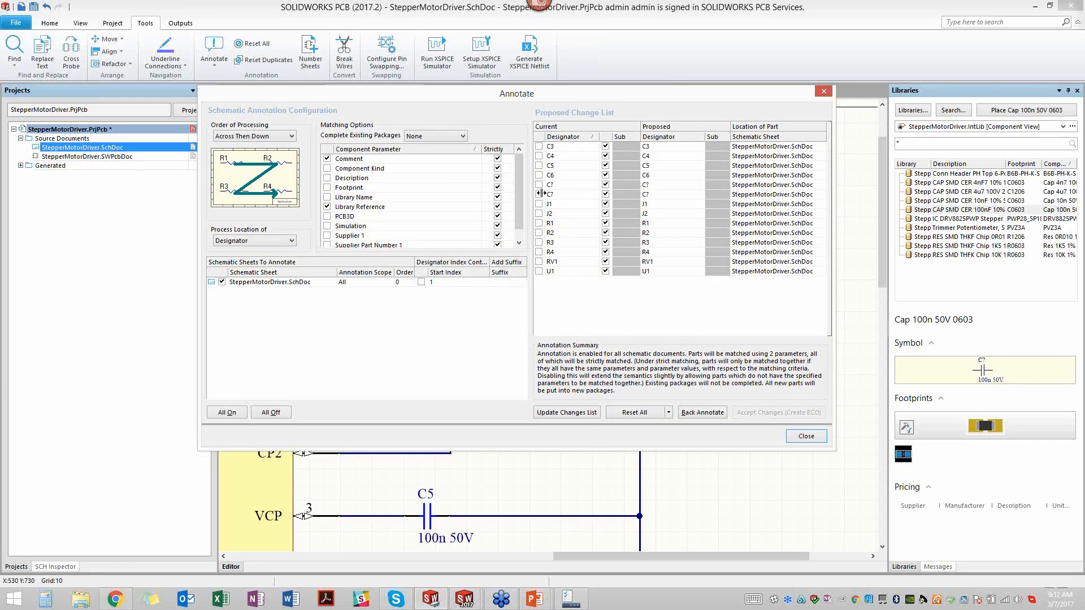
left_click(566, 412)
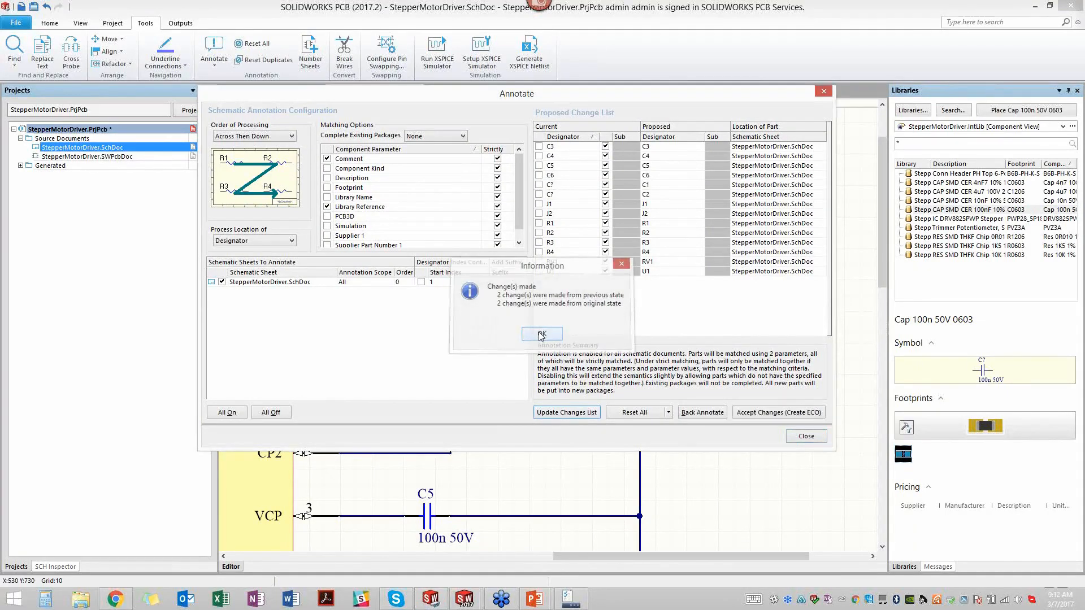
left_click(542, 334)
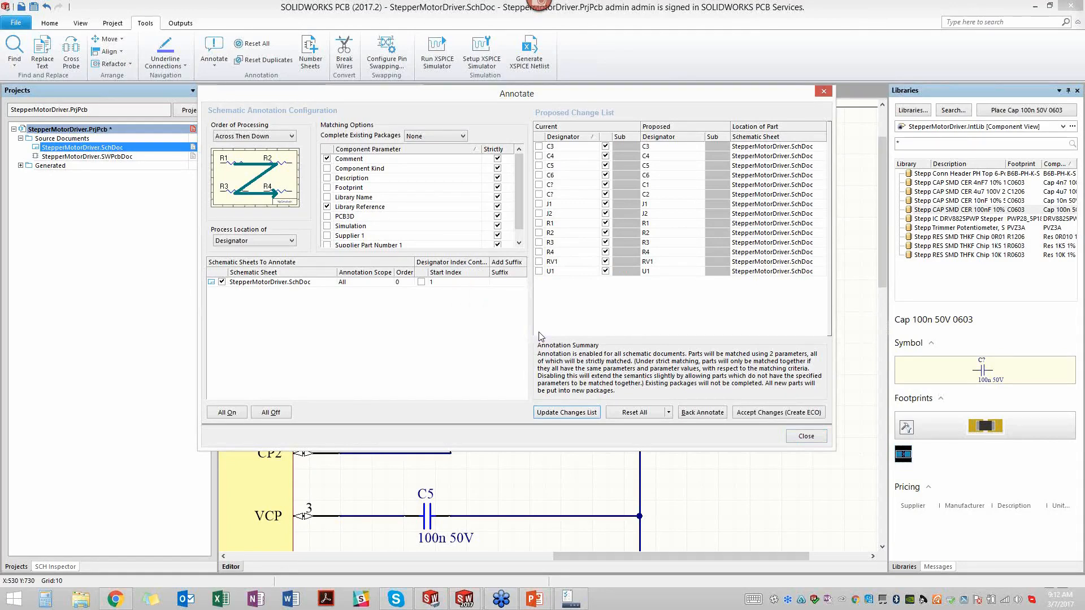
- Create the engineering change order for the proposed annotation, then execute and validate the C1 and C2 designator changes
left_click(772, 413)
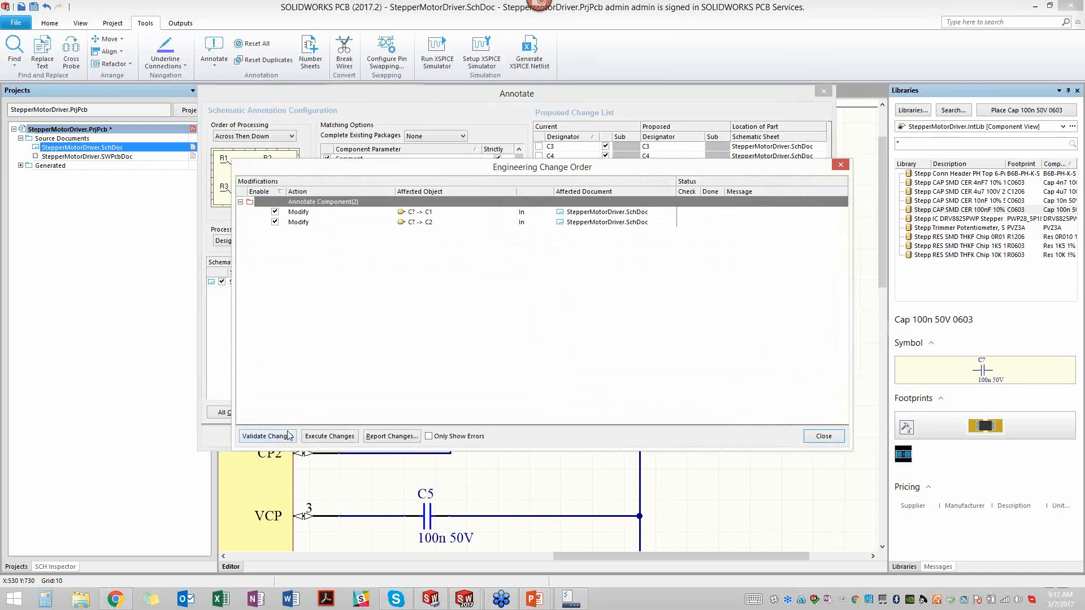
left_click(330, 437)
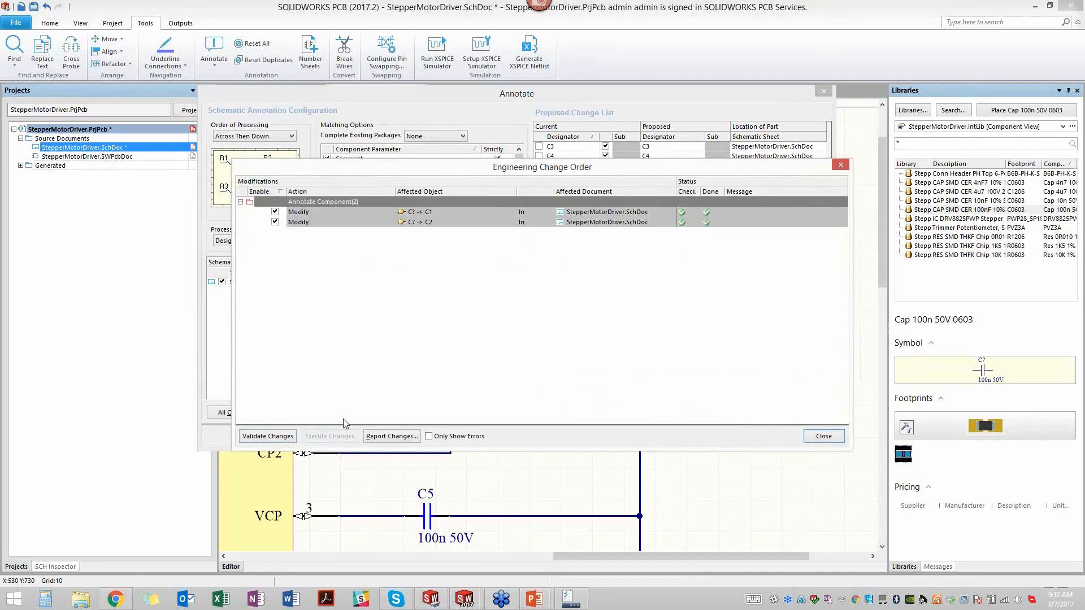
left_click(268, 439)
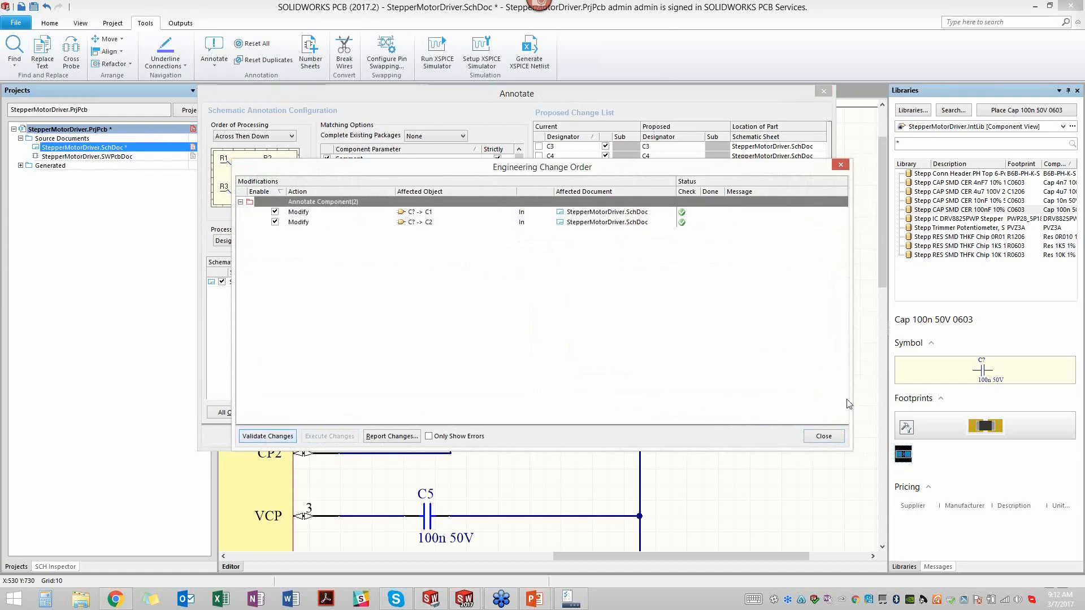
- Review the change order report for the C1 and C2 designators at 100% zoom, and close the report and annotation dialogs
left_click(412, 436)
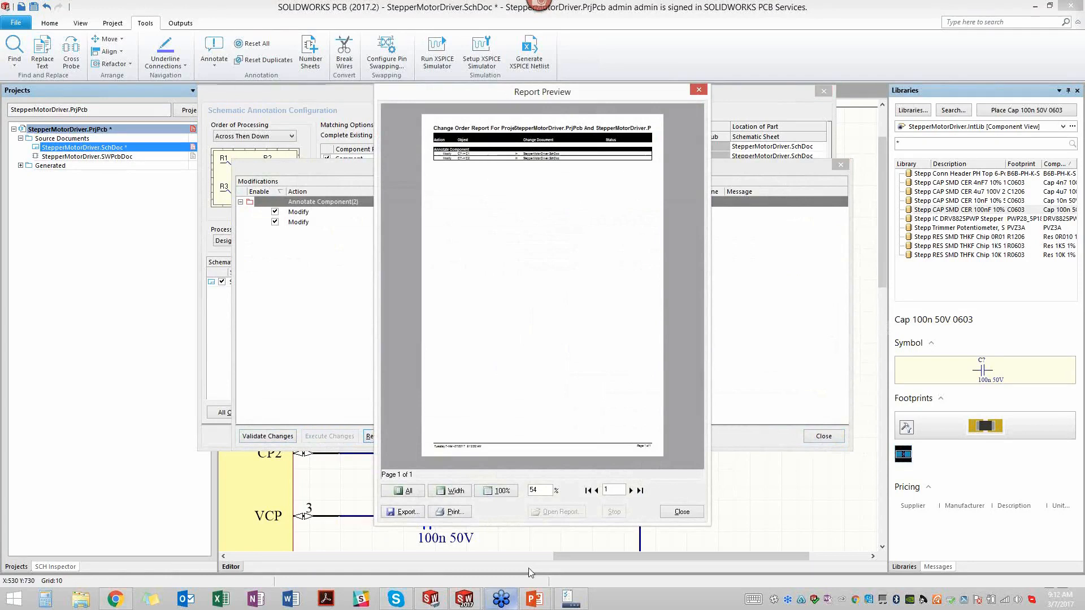
left_click(500, 491)
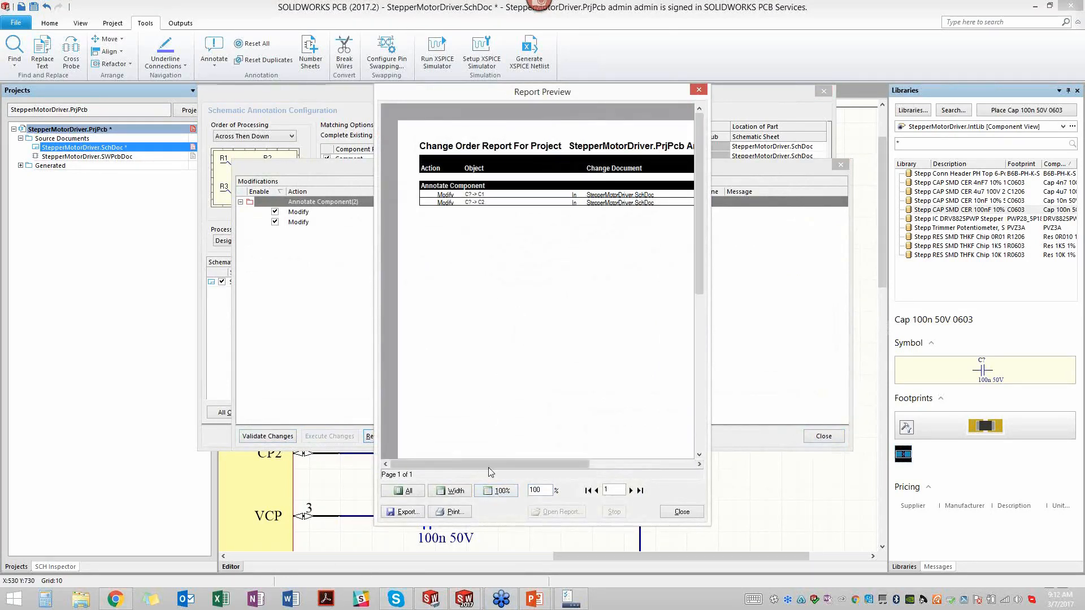
left_click_drag(503, 460, 517, 458)
left_click_drag(519, 458, 522, 459)
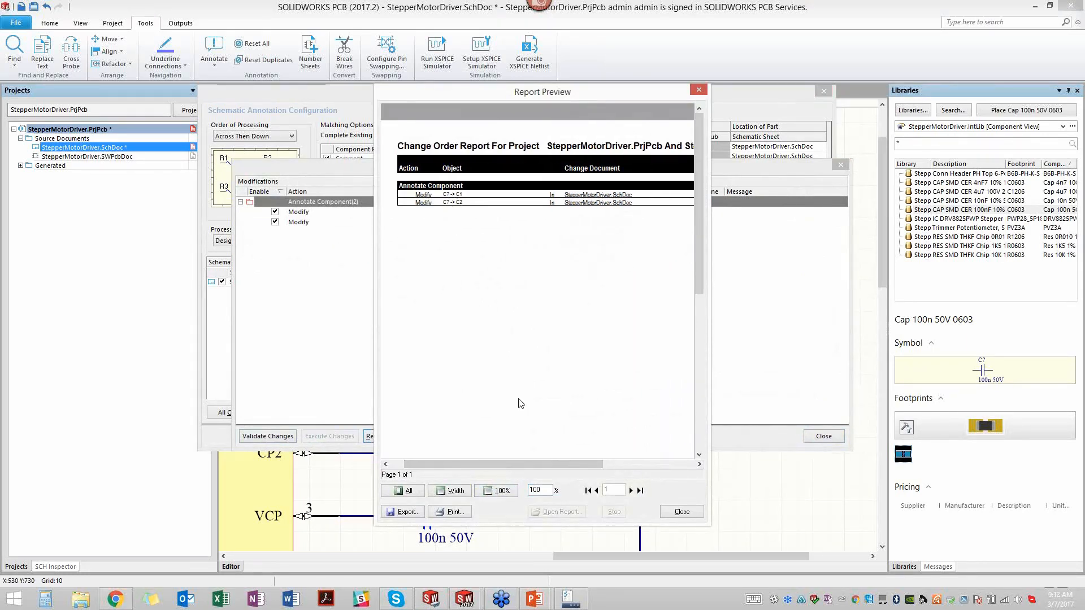
left_click_drag(535, 464, 491, 476)
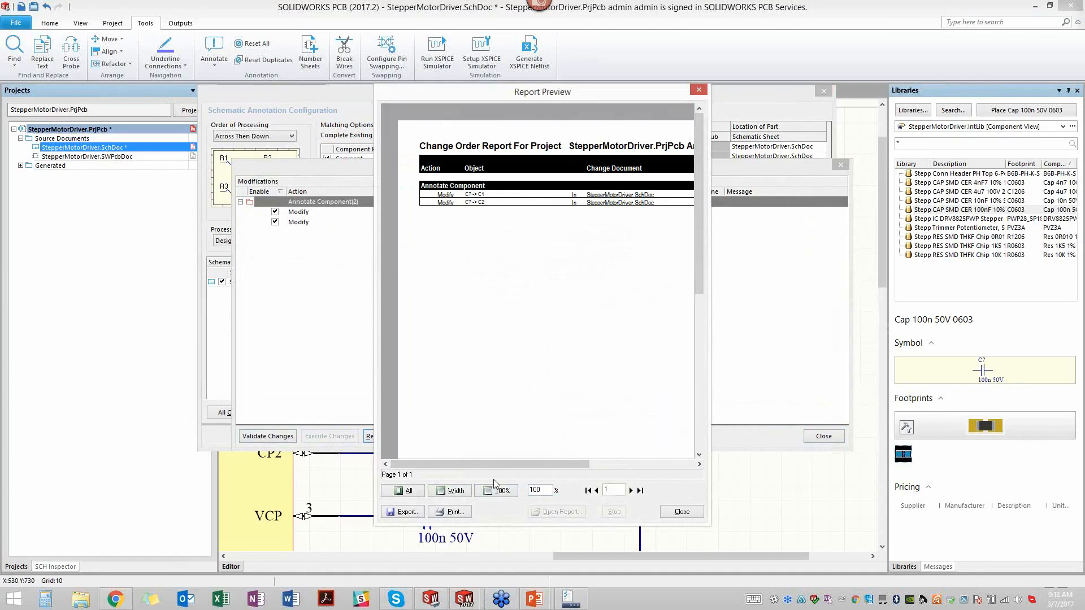
left_click(681, 512)
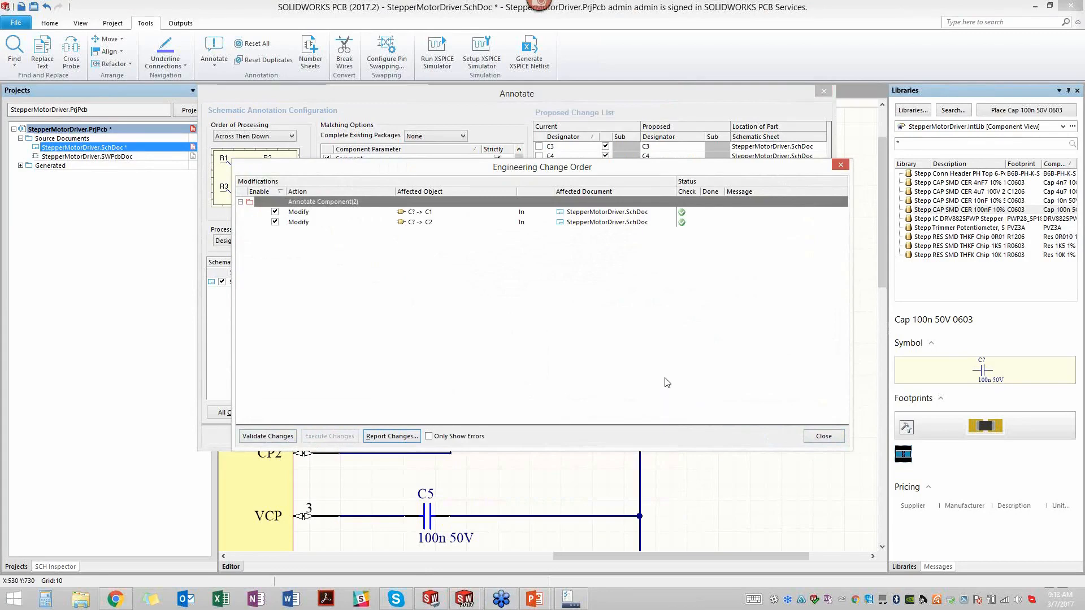
left_click(823, 436)
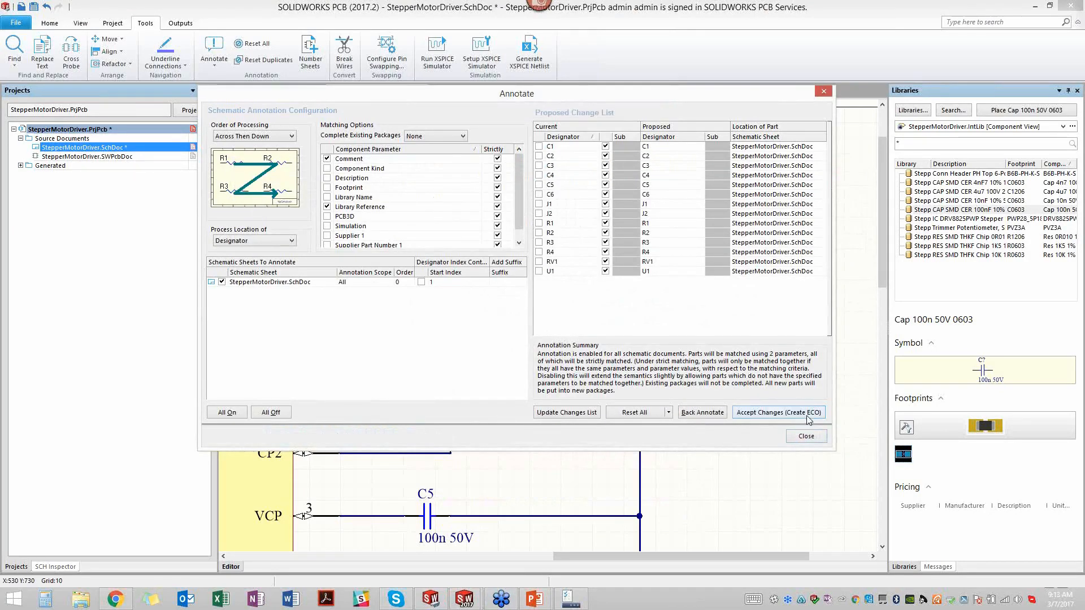
left_click(808, 437)
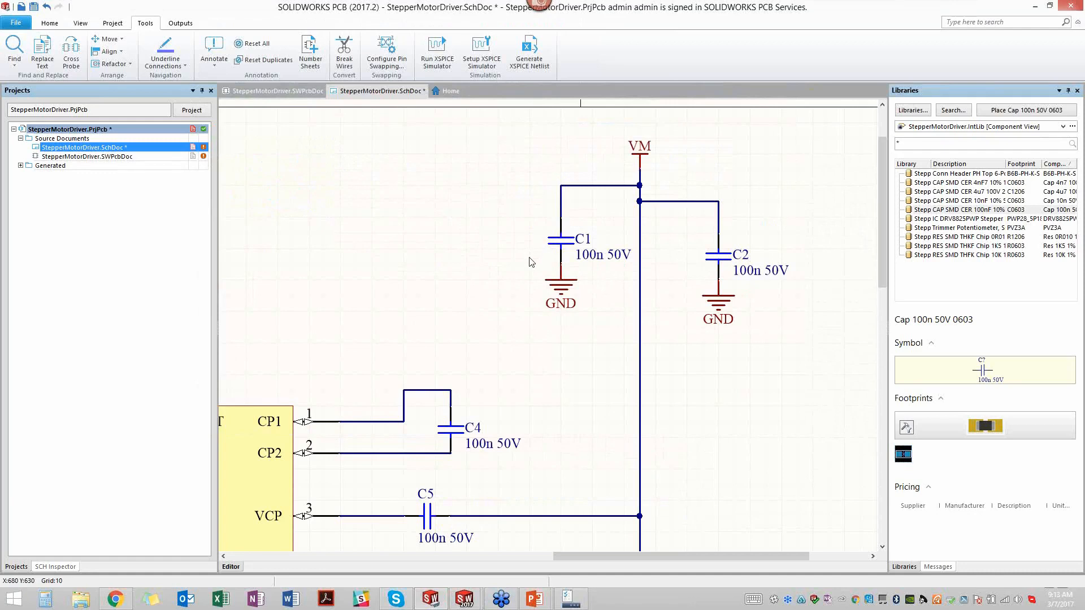
- Start adding a supplier link for capacitor C1 and search the suppliers with the keywords 100n 50V
right_click(567, 242)
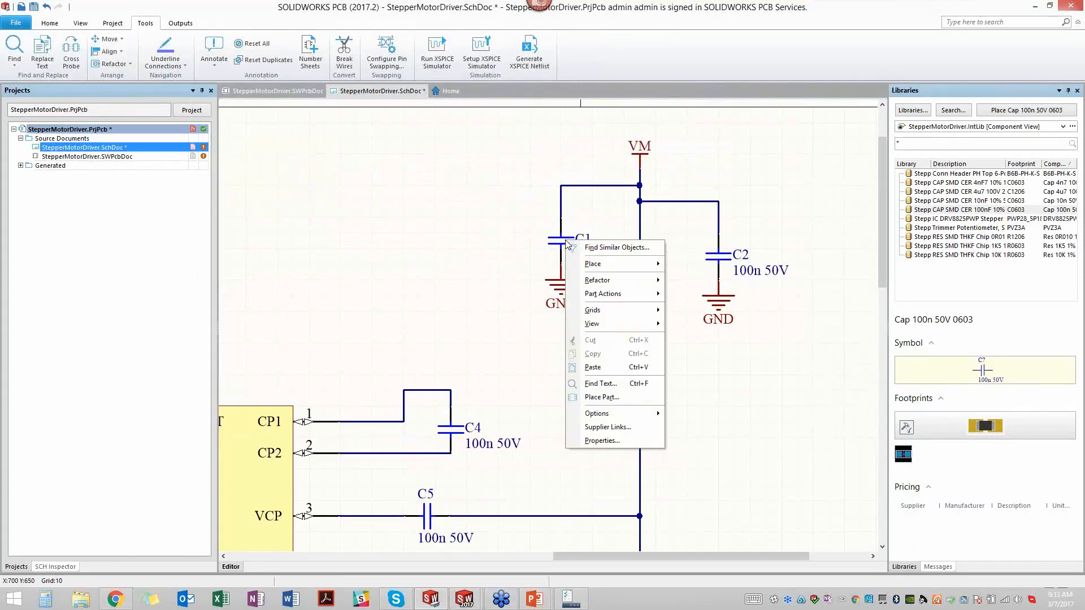
left_click(631, 431)
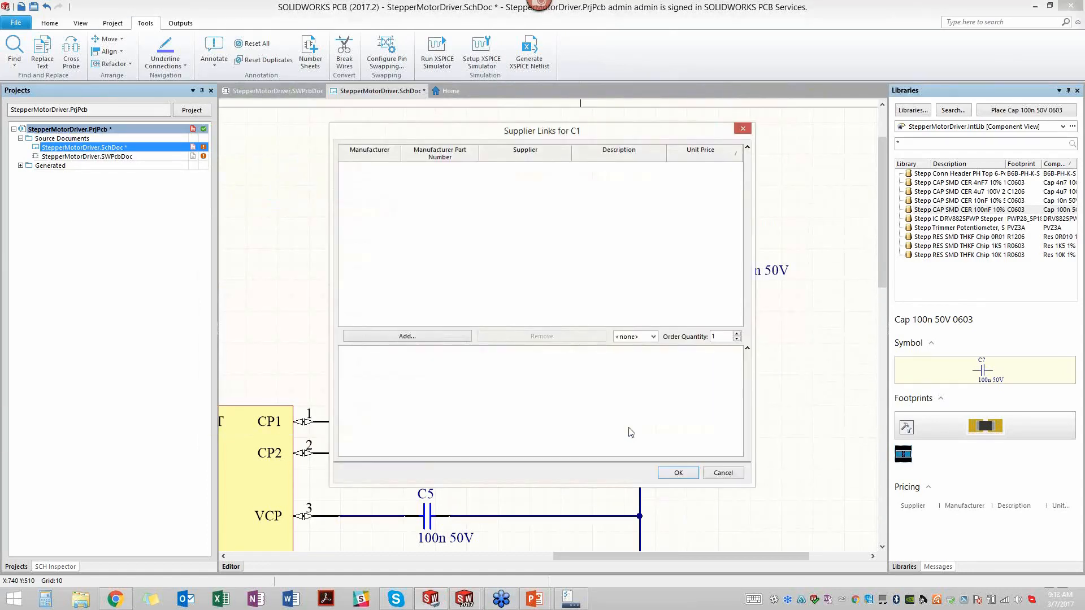
left_click(431, 337)
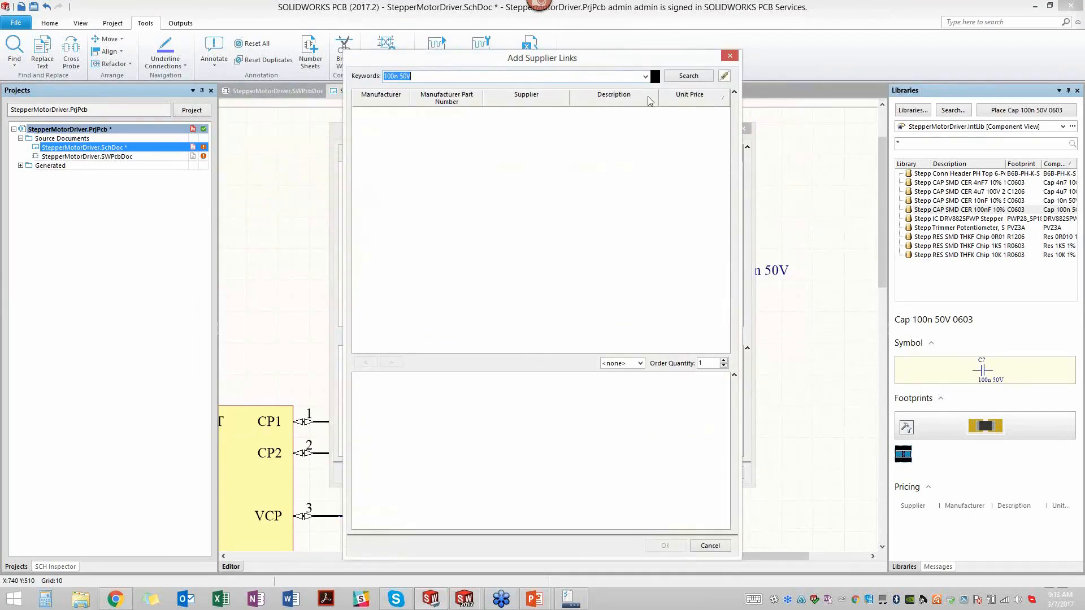
left_click(684, 77)
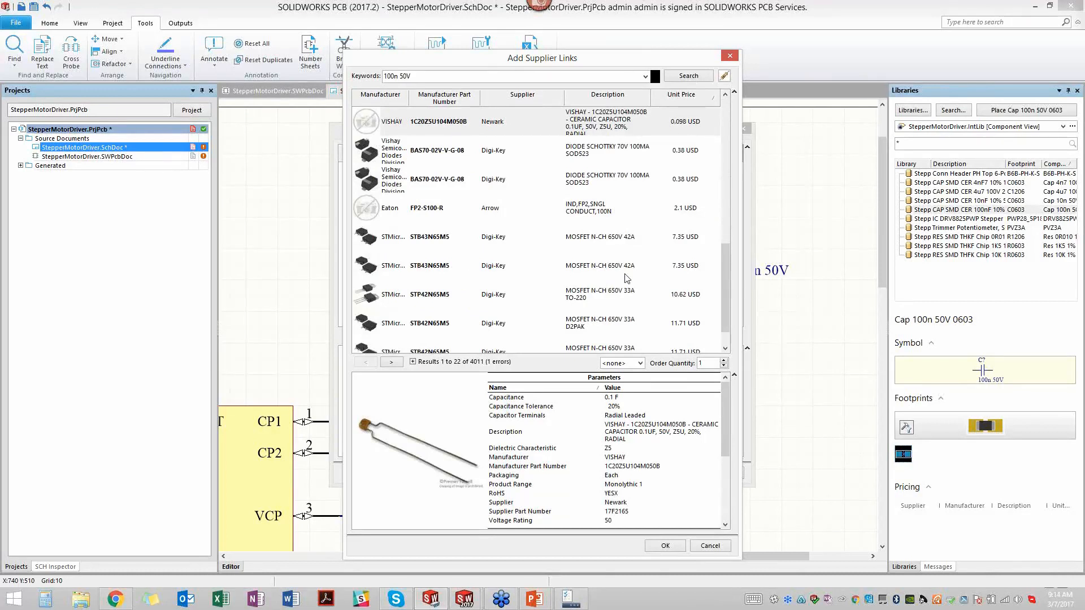
- Browse the supplier results and link C1 to the last Digi-Key STB42N65M5 entry, supplier part number 497-8769-6-ND
left_click_drag(726, 274, 726, 301)
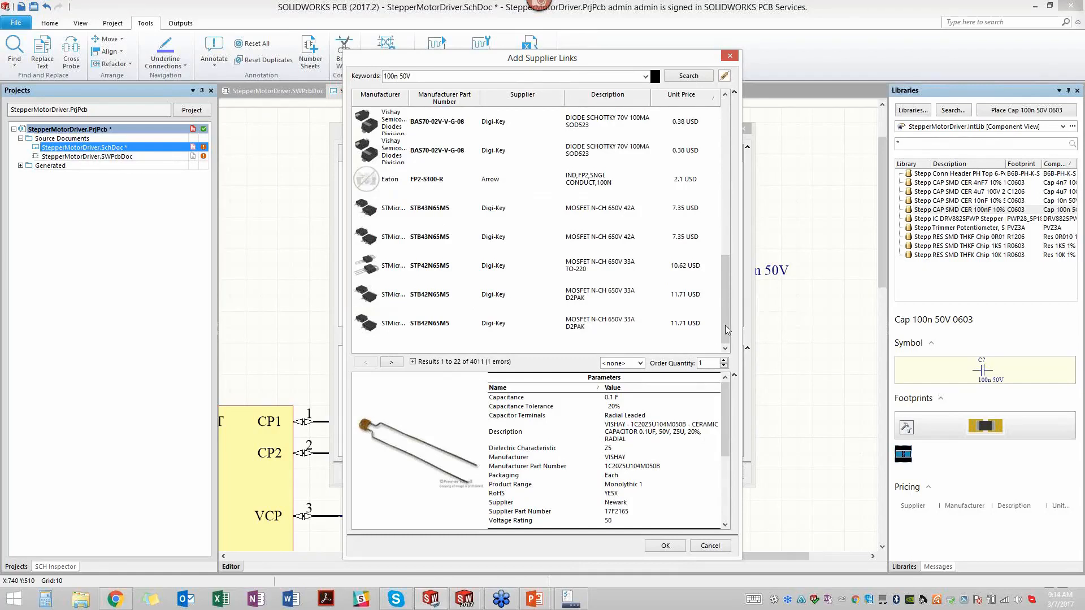
mouse_move(727, 332)
left_mouse_down()
mouse_move(729, 301)
mouse_move(728, 336)
left_mouse_up()
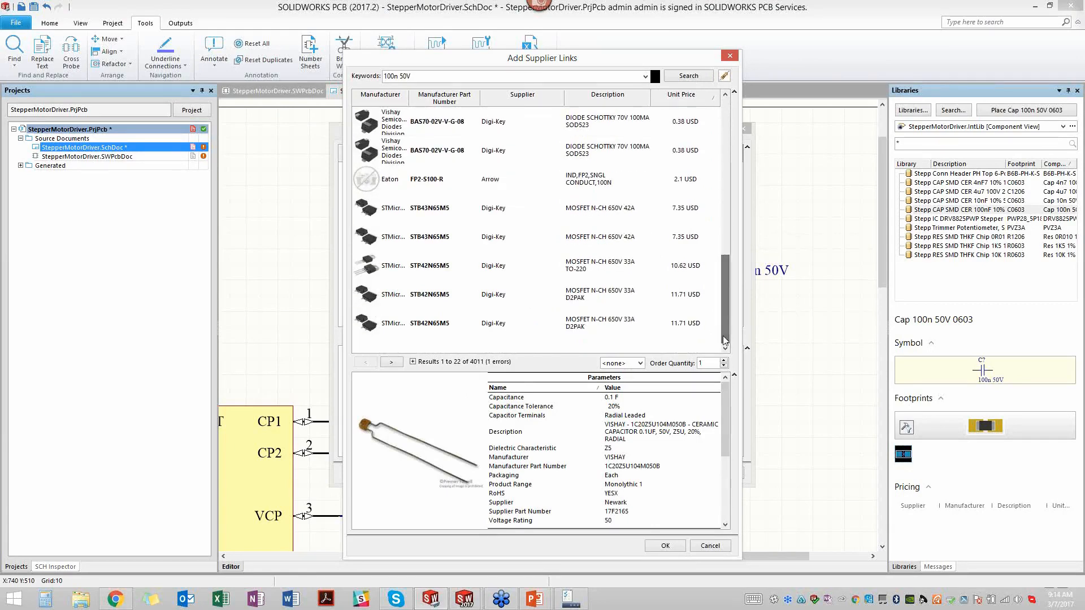
left_click(409, 242)
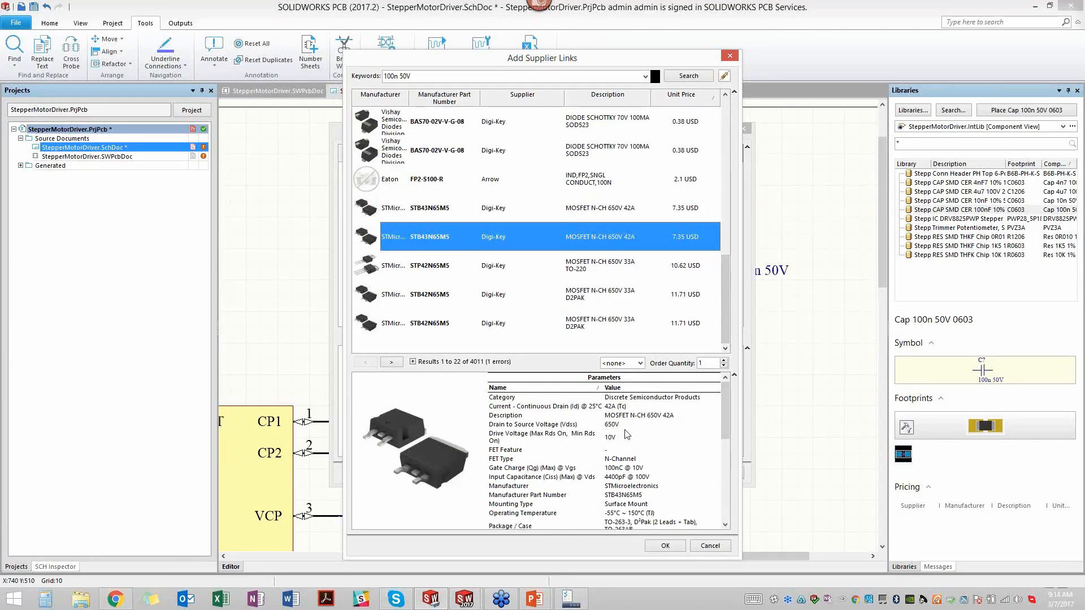
left_click_drag(729, 434, 724, 522)
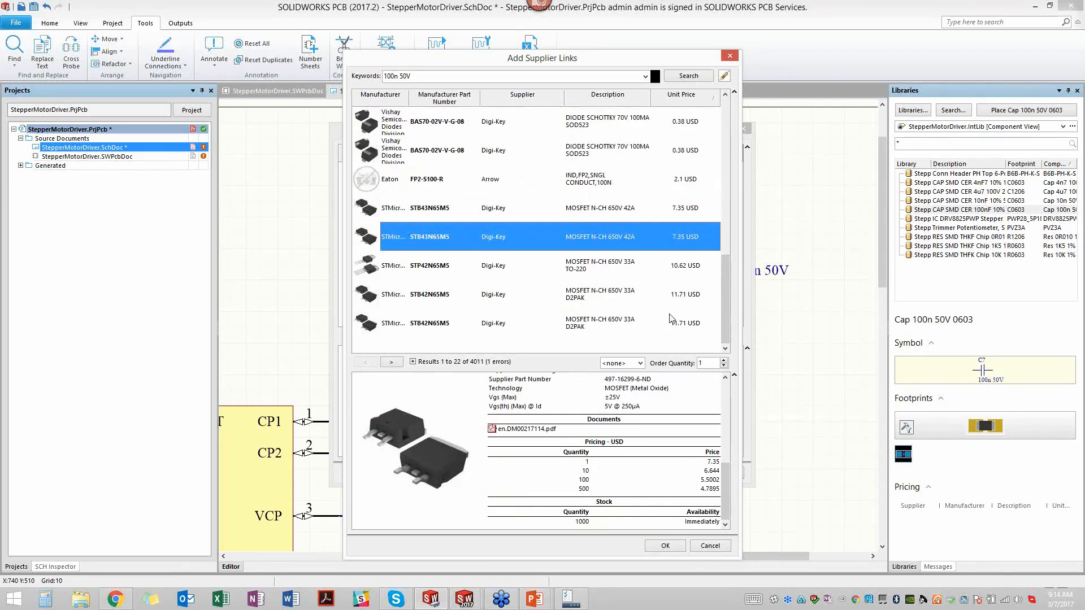
left_click(414, 328)
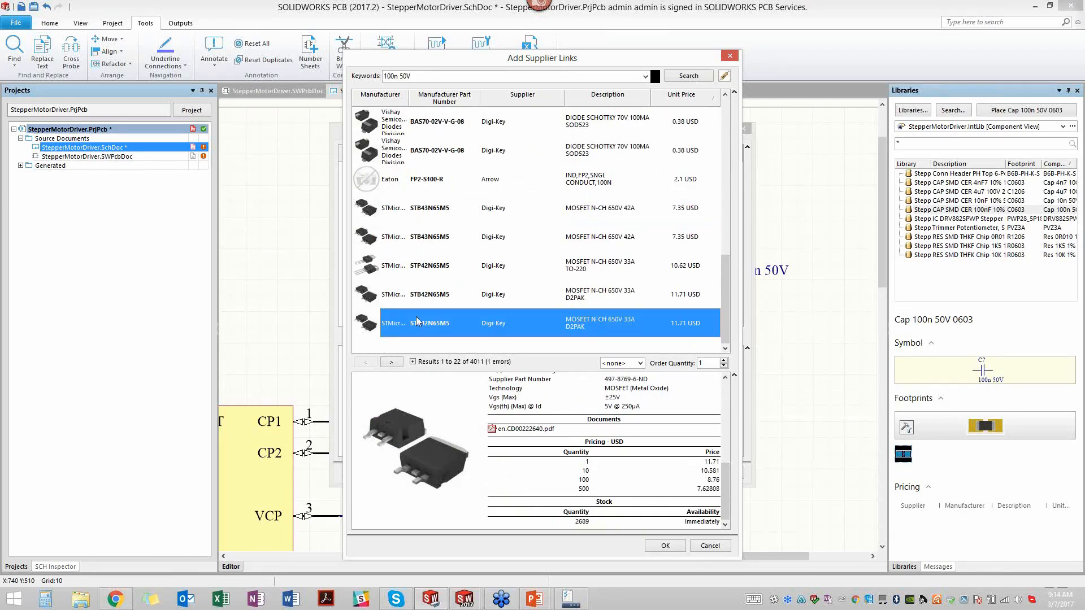
scroll(568, 292, "up", 5)
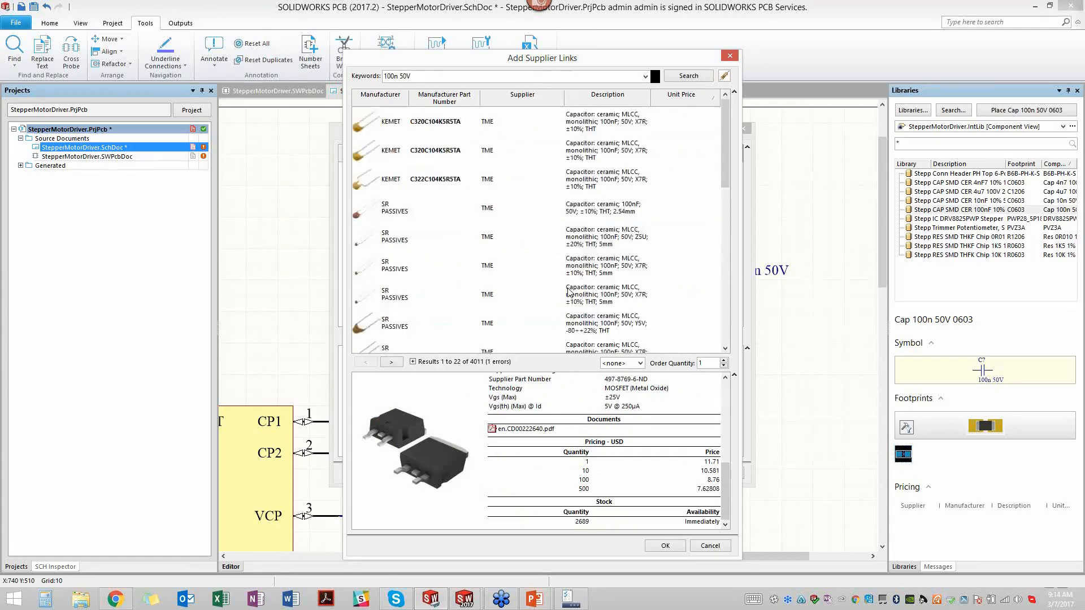
scroll(568, 292, "down", 5)
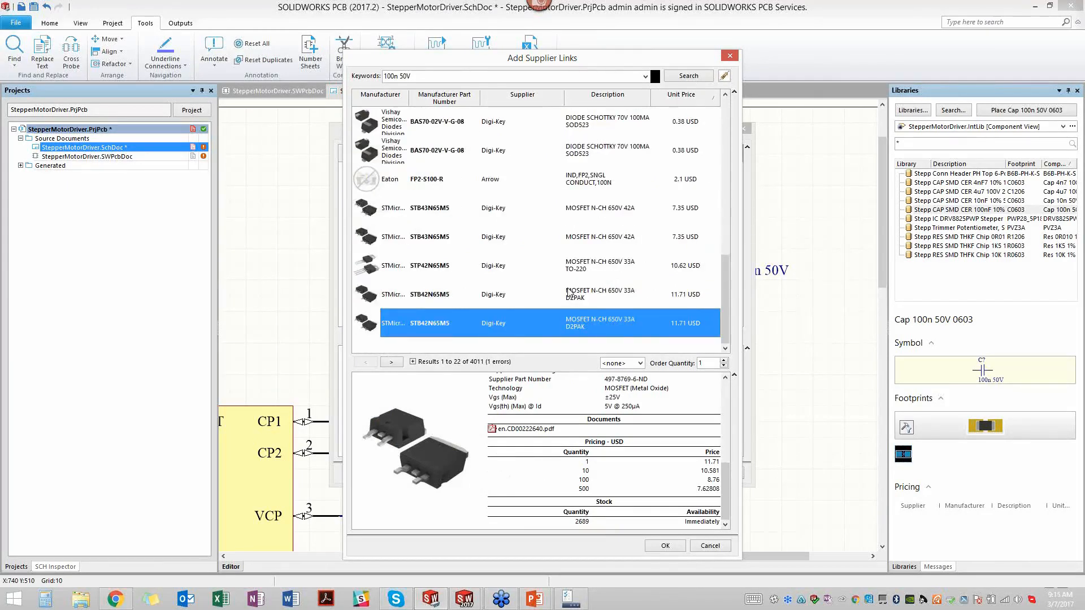
left_click(454, 77)
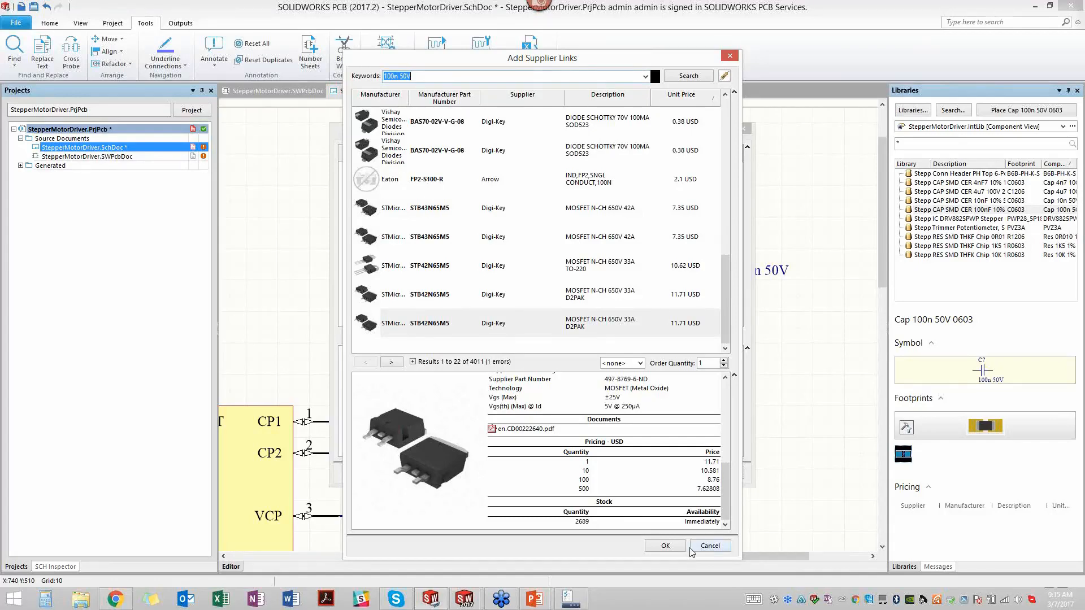
left_click(667, 545)
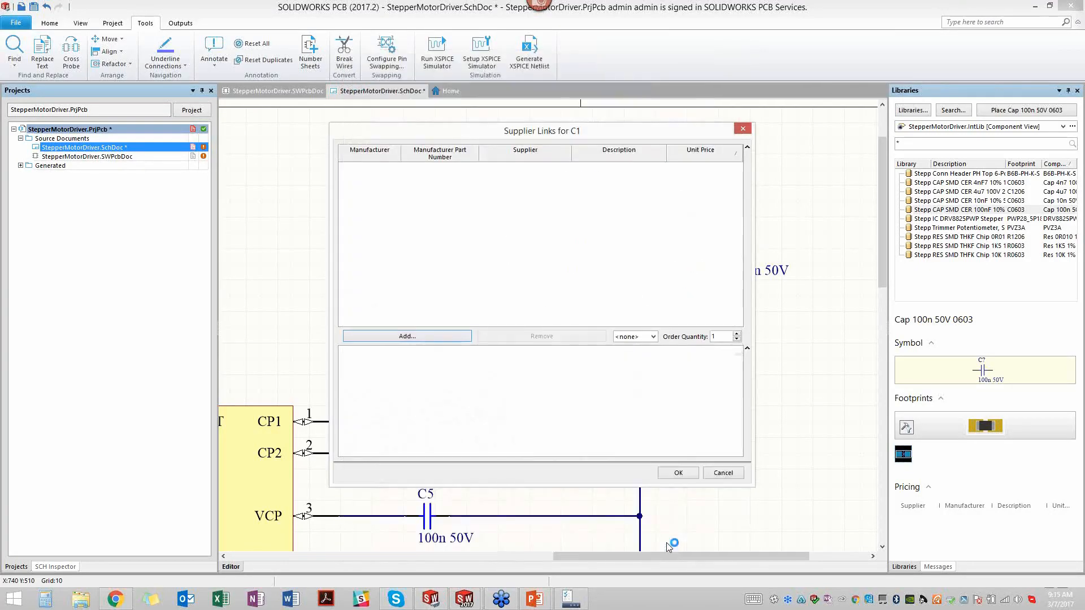
left_click(679, 475)
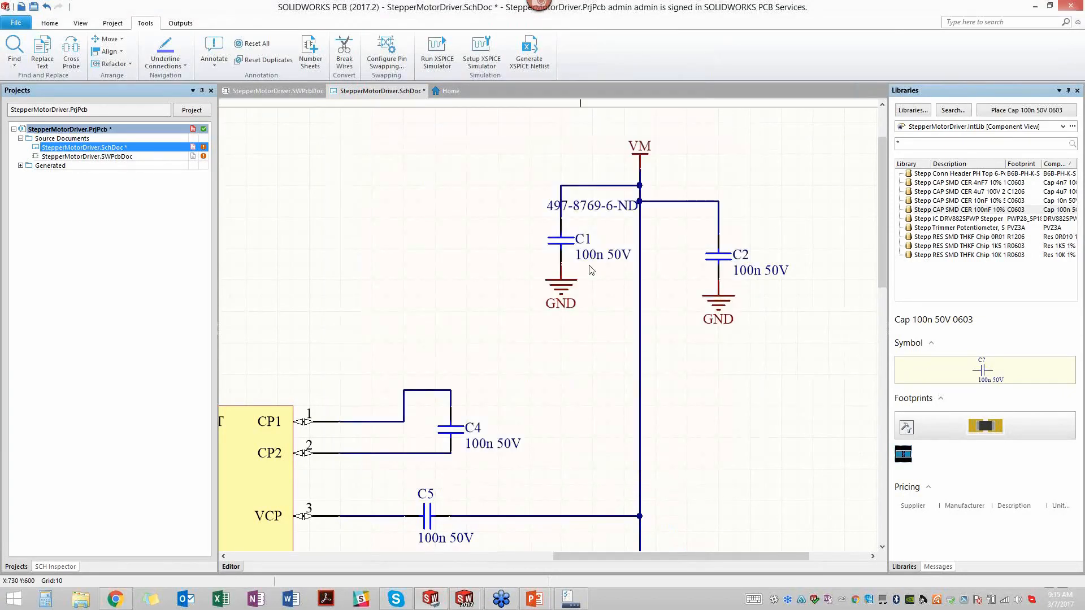
- Move the supplier part number text to the left of C1, clear of the wires, and save the schematic
left_click(588, 207)
left_click_drag(614, 214, 523, 255)
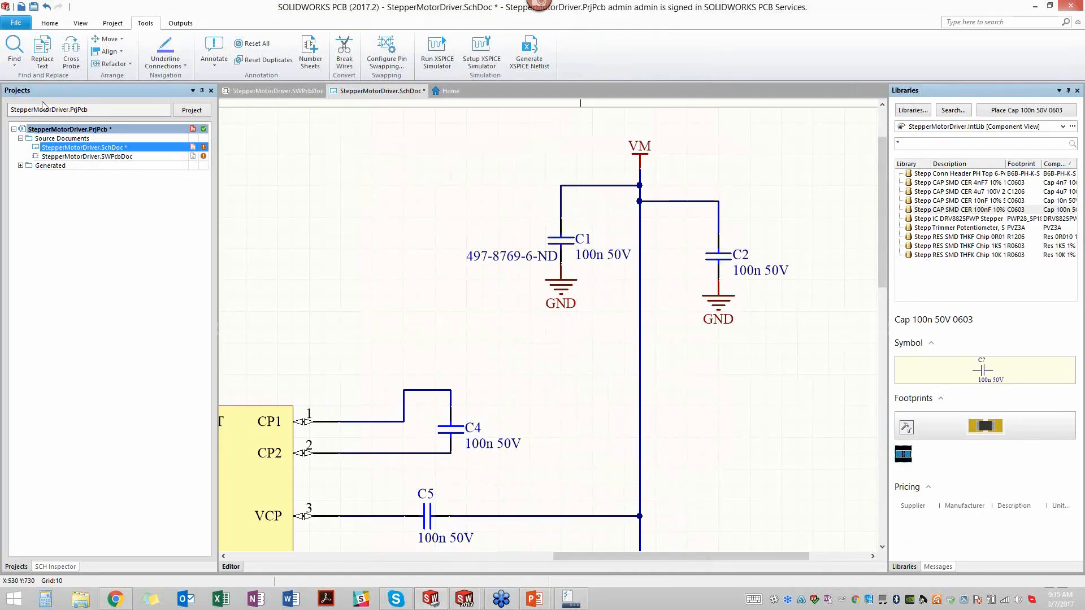
scroll(481, 325, "down", 4)
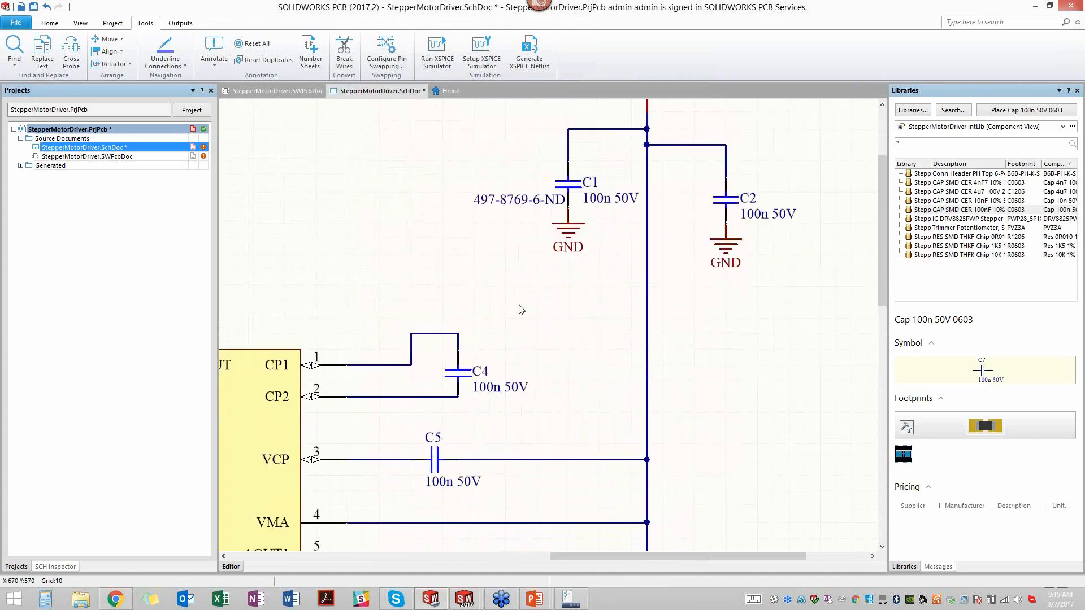
scroll(519, 306, "down", 2)
scroll(523, 295, "up", 3)
right_click_drag(526, 297, 532, 326)
key("ctrl+Page_Down")
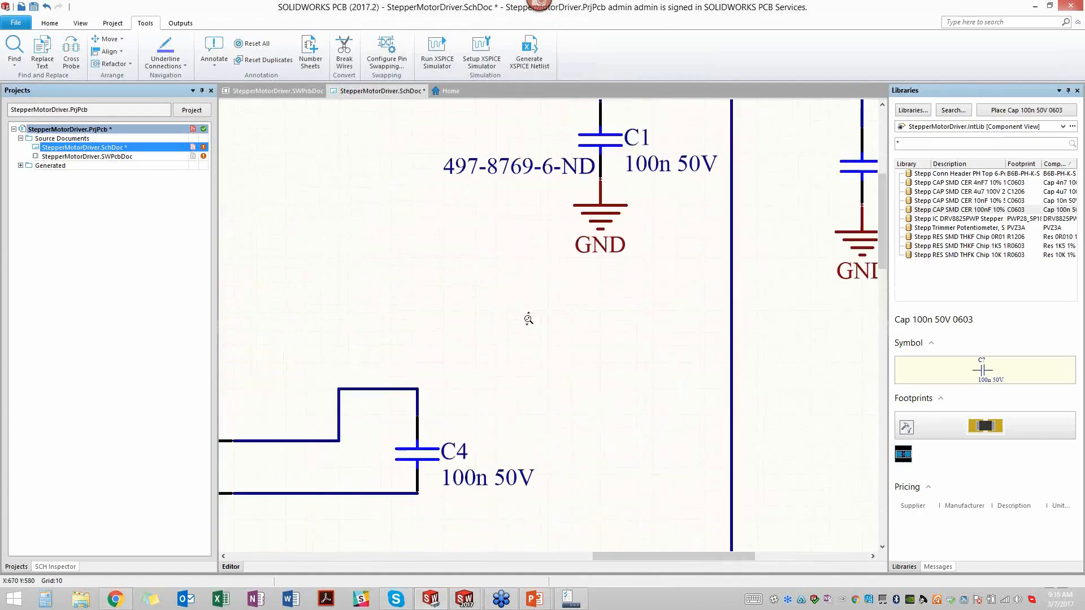
right_click_drag(498, 336, 573, 249)
middle_click_drag(572, 249, 572, 247)
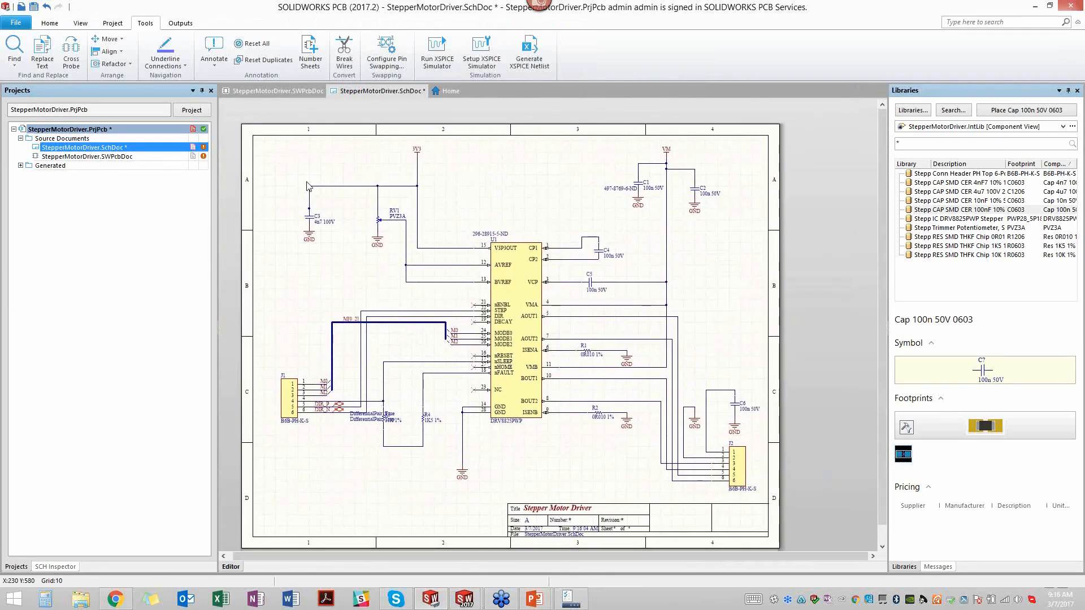
left_click(34, 7)
- Update StepperMotorDriver.SWPcbDoc from the schematic, executing the changes that add C1 and C2 with their pins and class members
left_click(49, 23)
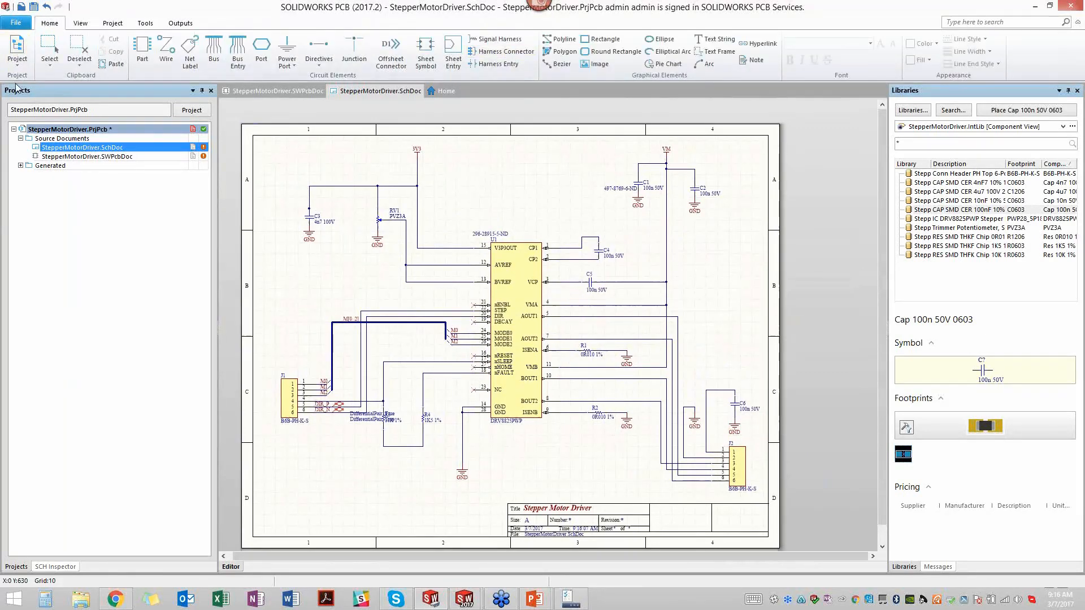
left_click(18, 57)
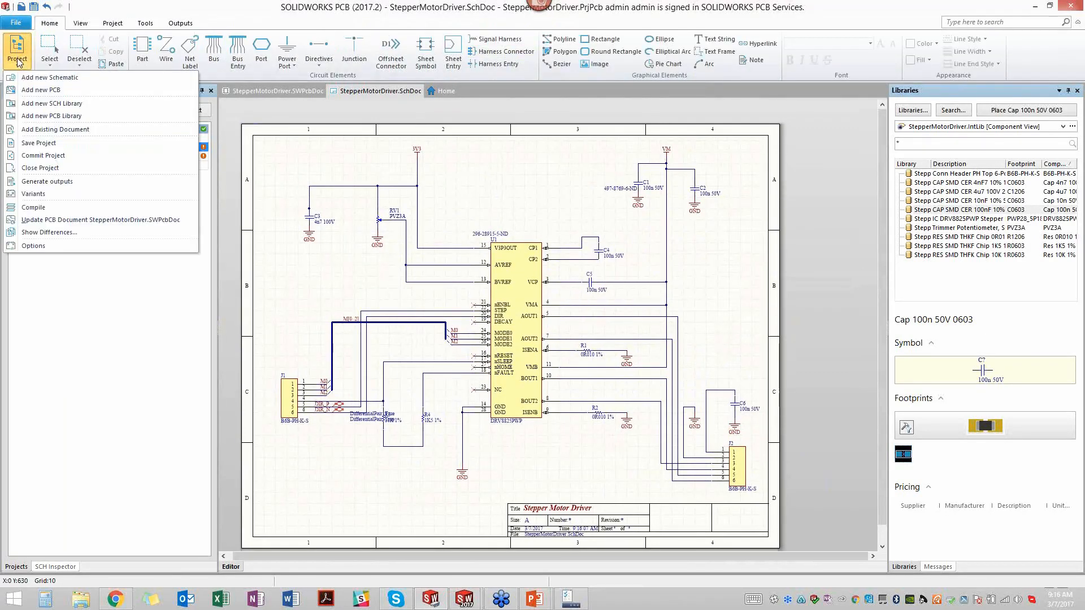
left_click(102, 219)
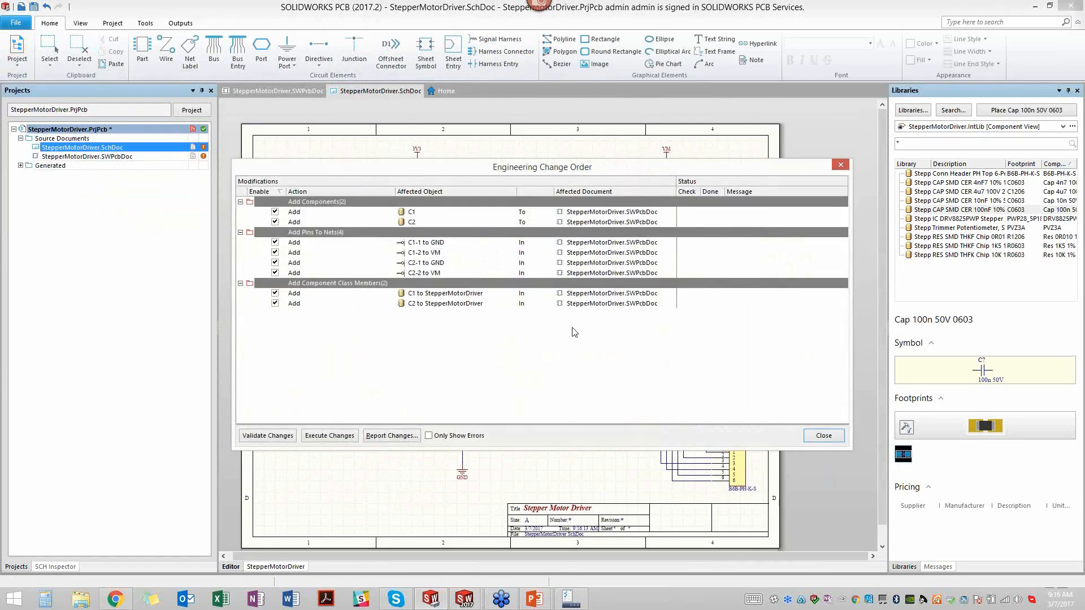
left_click(329, 435)
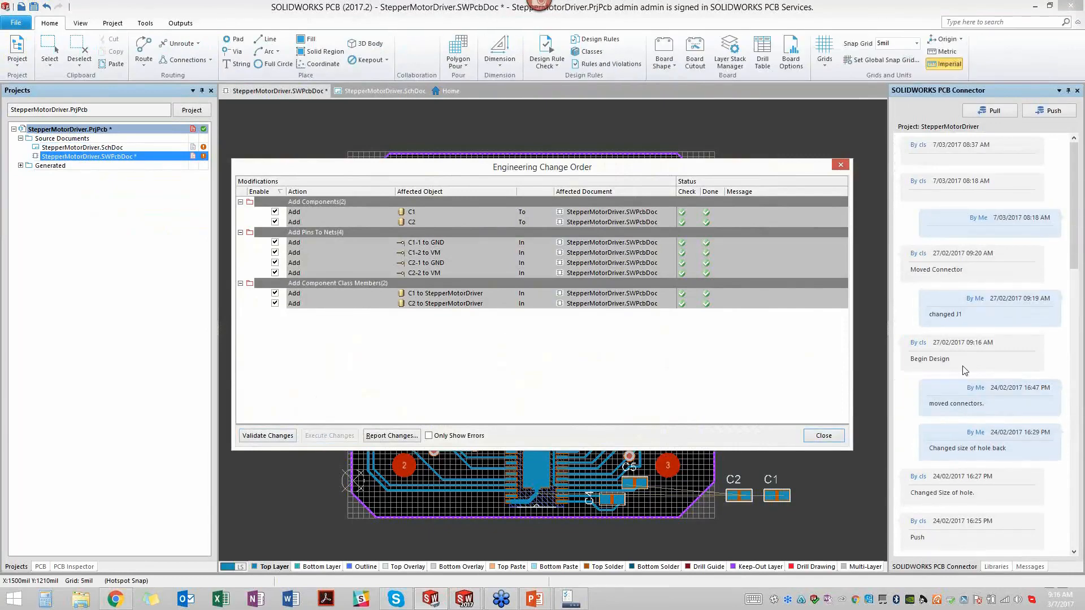
left_click(822, 436)
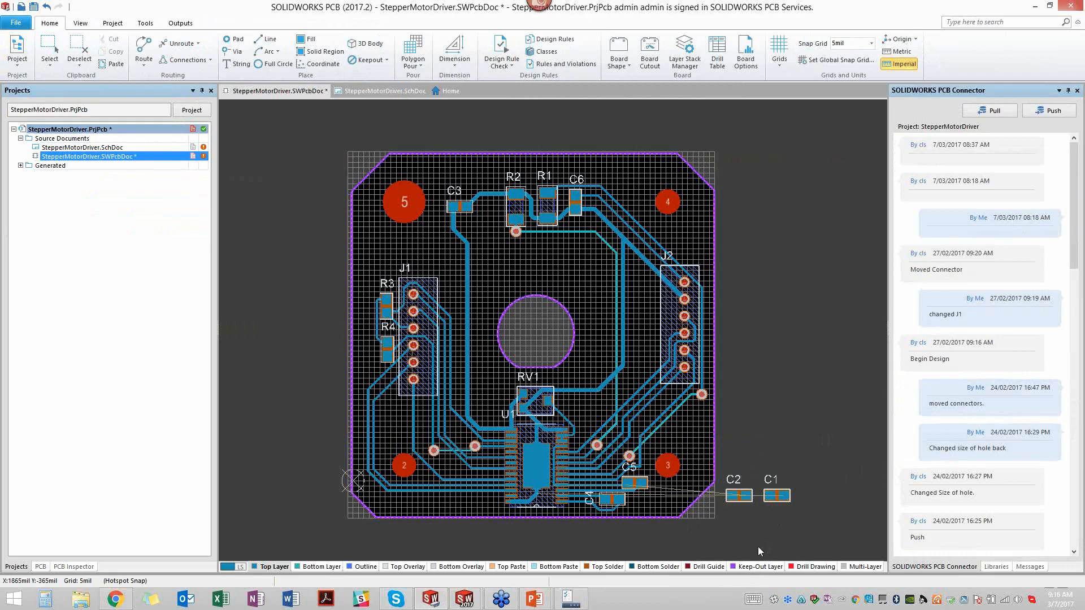
- Place C1 vertically to the right of RV1 and C2 vertically between the central cutout and connector J2 on the board
left_click_drag(776, 496, 586, 419)
key("space")
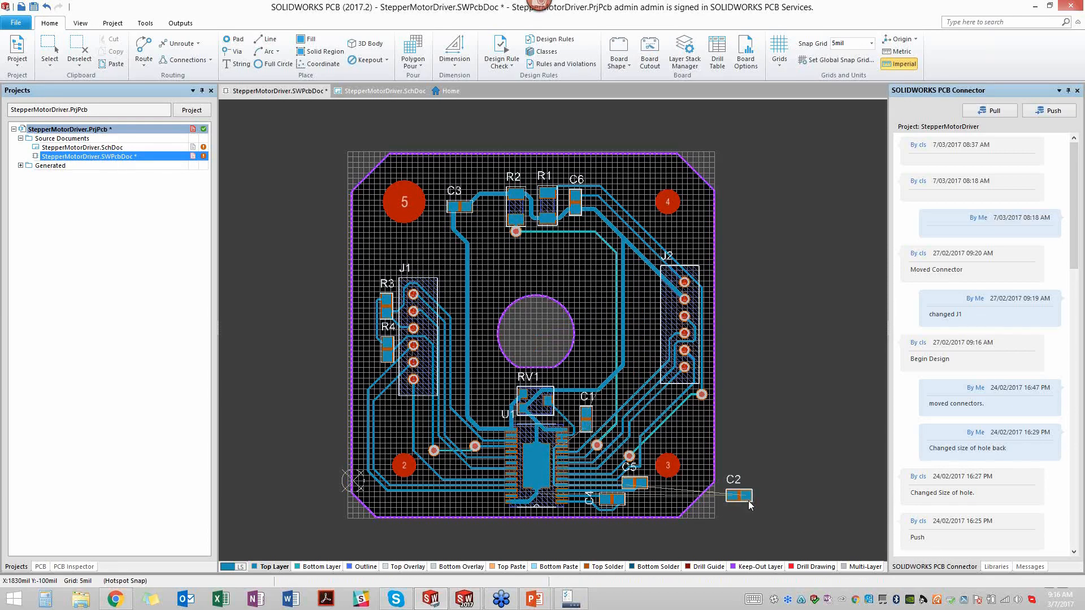
left_click_drag(747, 499, 645, 329)
key("space")
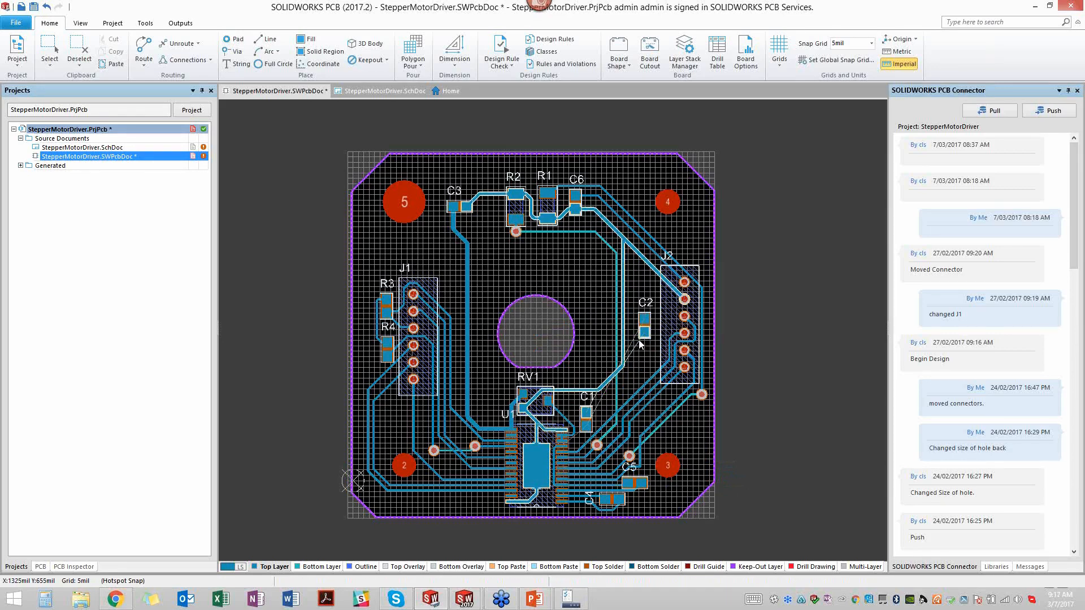
scroll(649, 343, "up", 3, "ctrl")
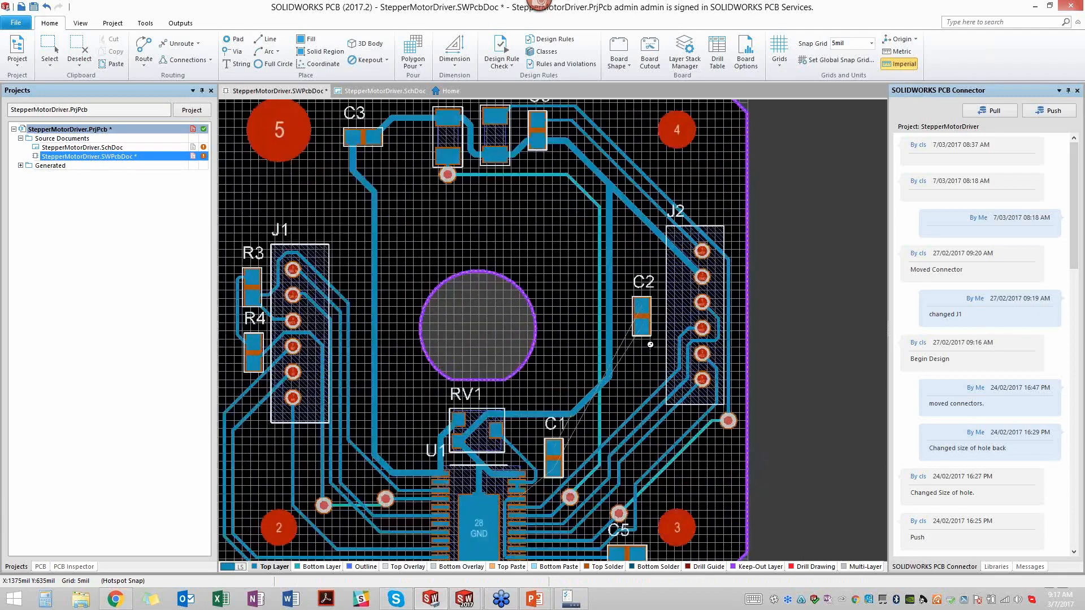
- Move C2 down so its lower pad sits beside the bend in the thick GND track
right_click_drag(644, 424, 695, 338)
left_click_drag(694, 220, 676, 221)
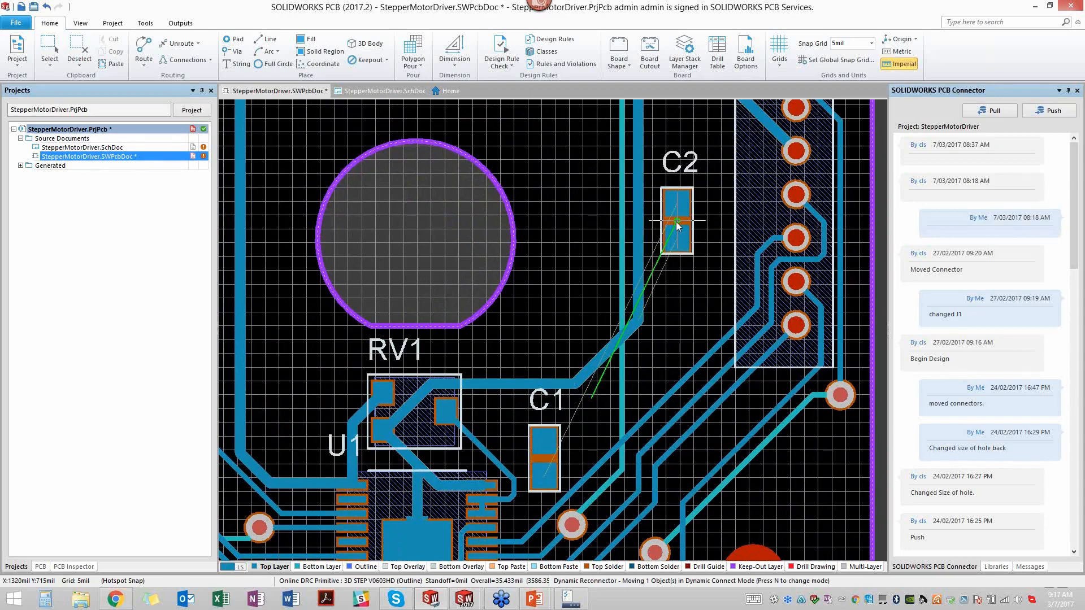
left_click_drag(676, 222, 672, 275)
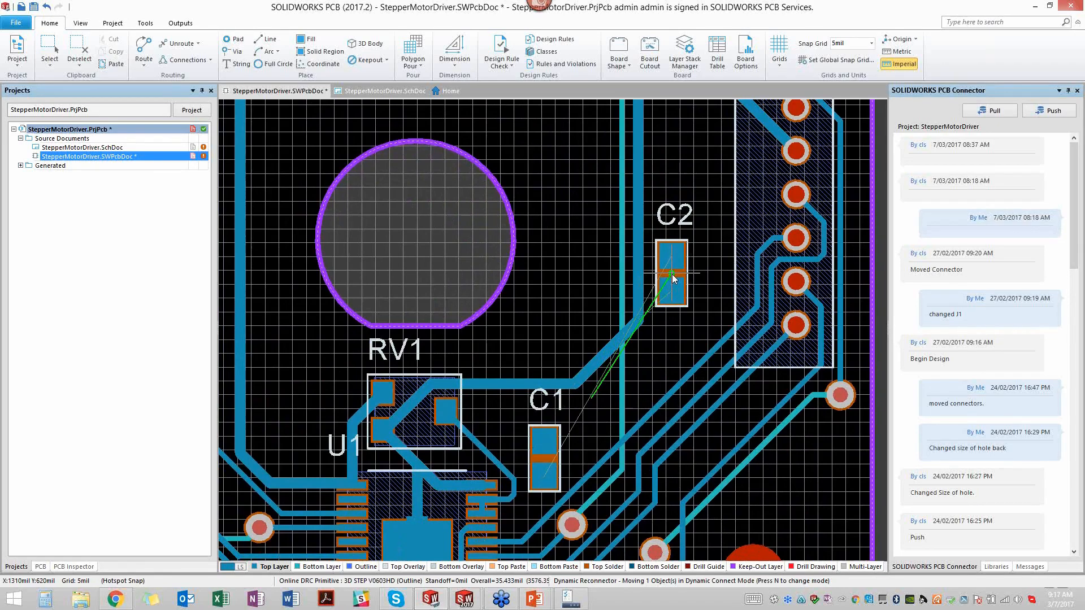
mouse_move(673, 277)
left_mouse_down()
mouse_move(678, 319)
mouse_move(669, 291)
left_mouse_up()
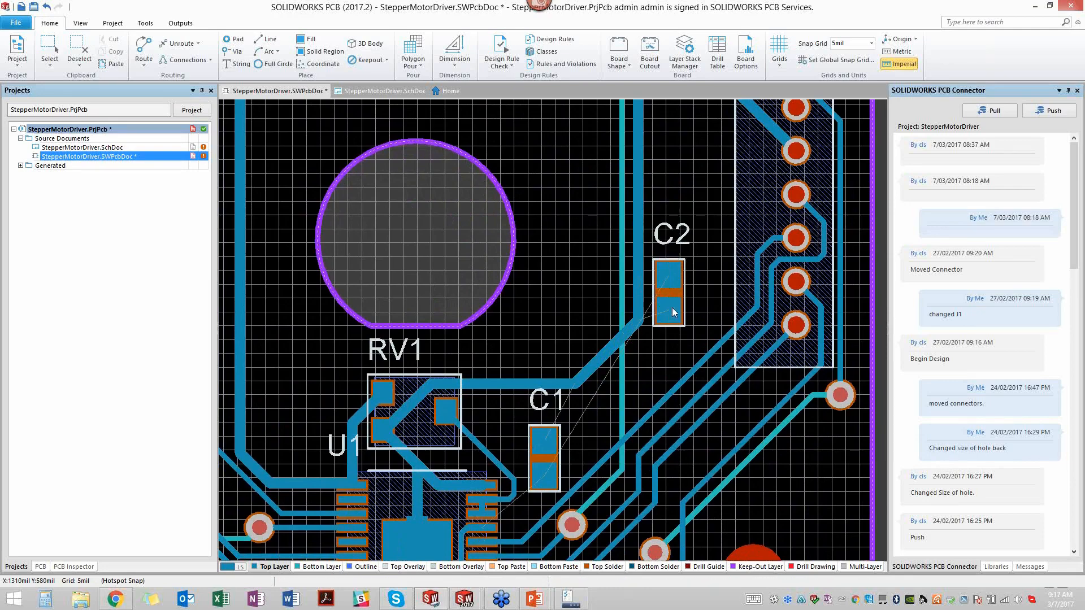
- Route a short horizontal track from C2's lower GND pad to the adjacent thick GND track
scroll(635, 429, "down", 3)
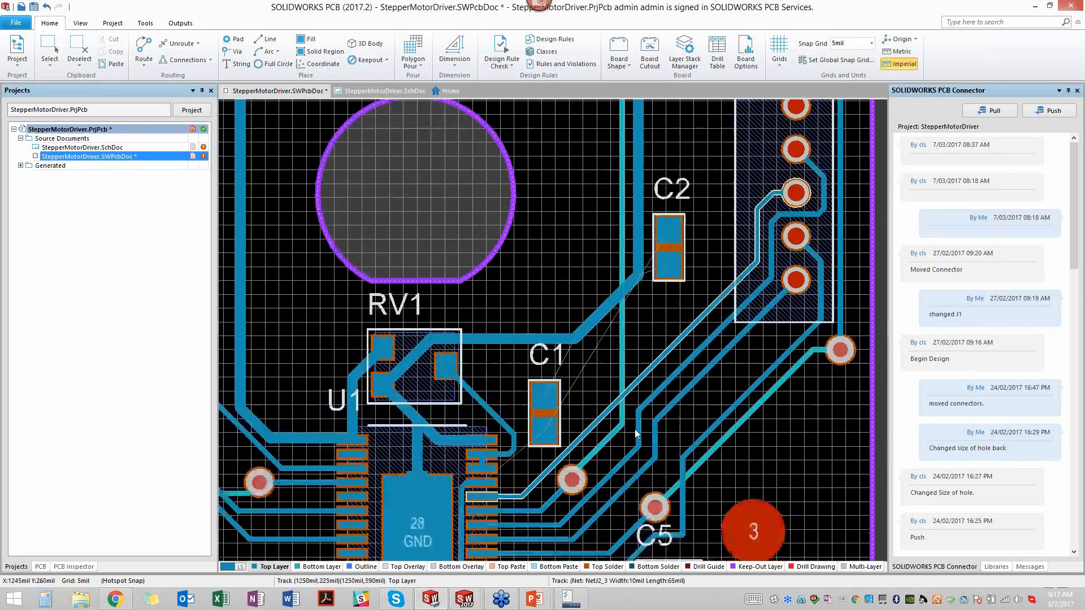
scroll(635, 434, "up", 3)
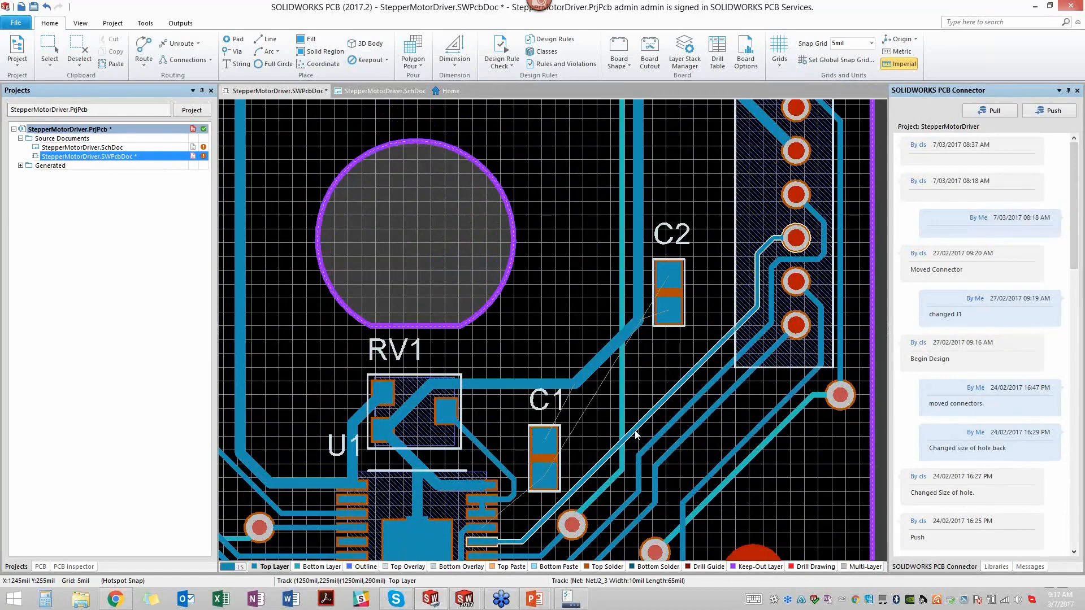
left_click(145, 48)
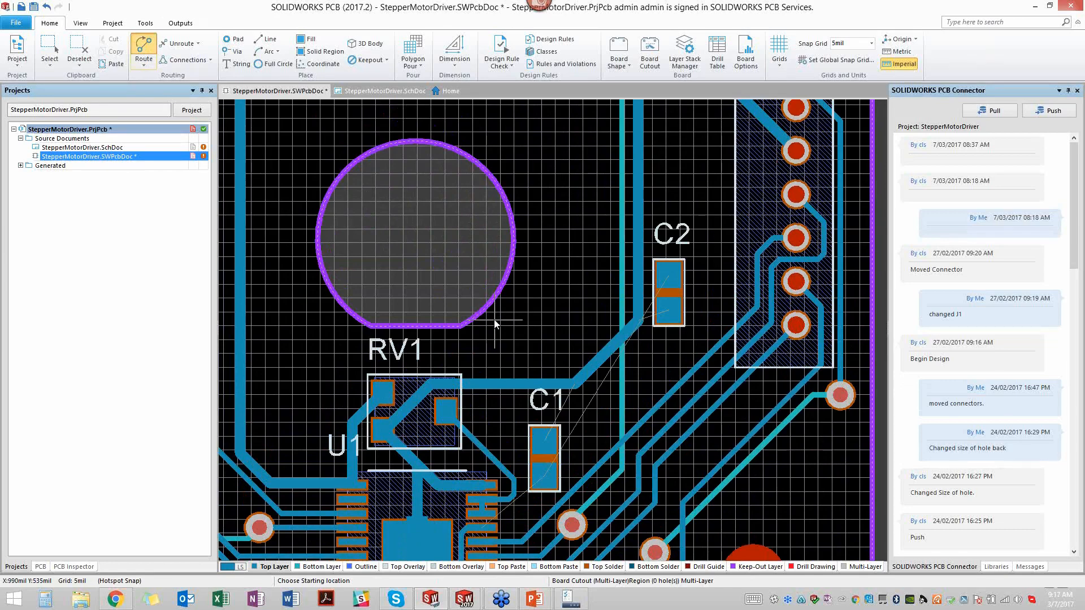
left_click(665, 307)
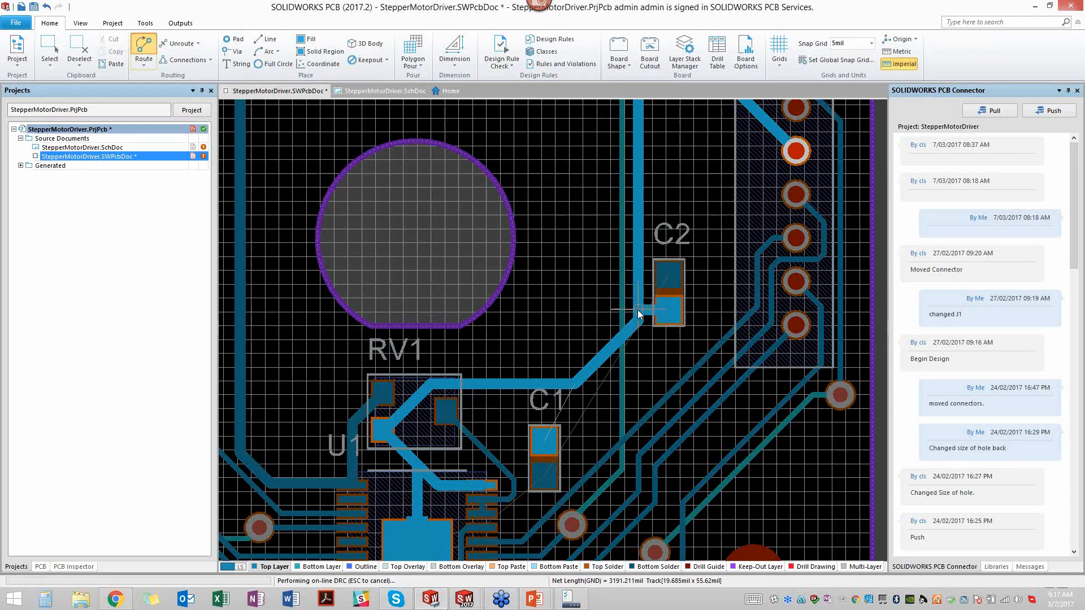
left_click(637, 309)
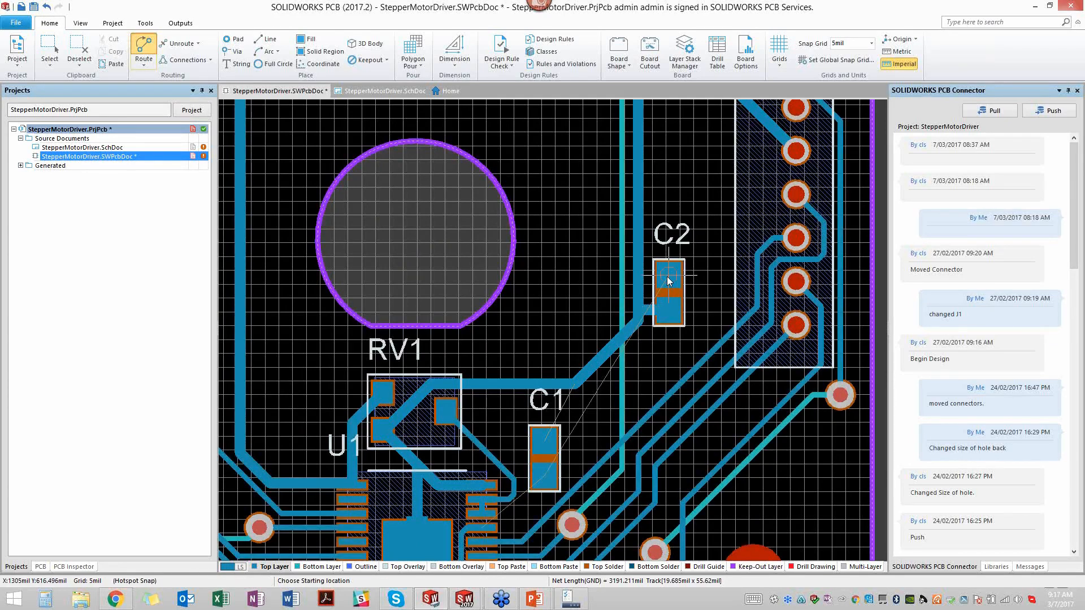
- Route a VM track diagonally from C2's upper pad, around a corner near J2, to C1's lower pad
left_click(666, 278)
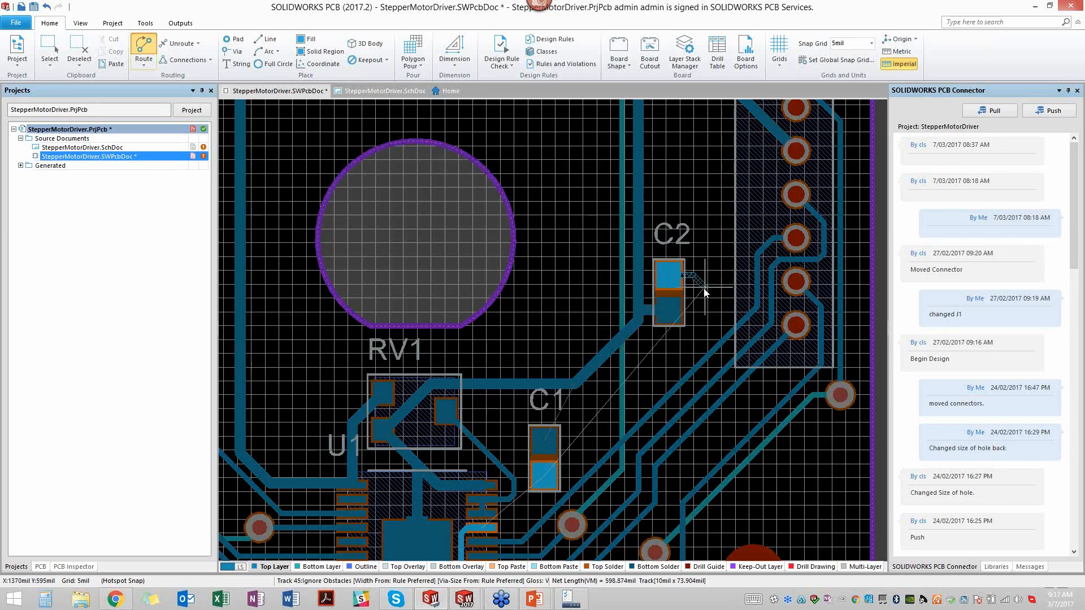
left_click(721, 314)
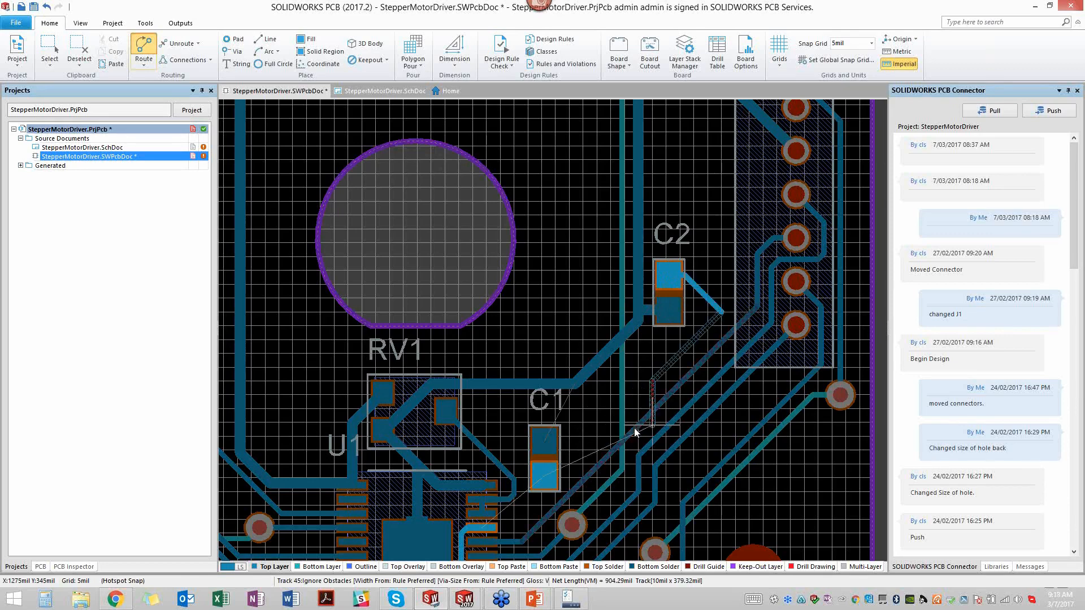
left_click(541, 475)
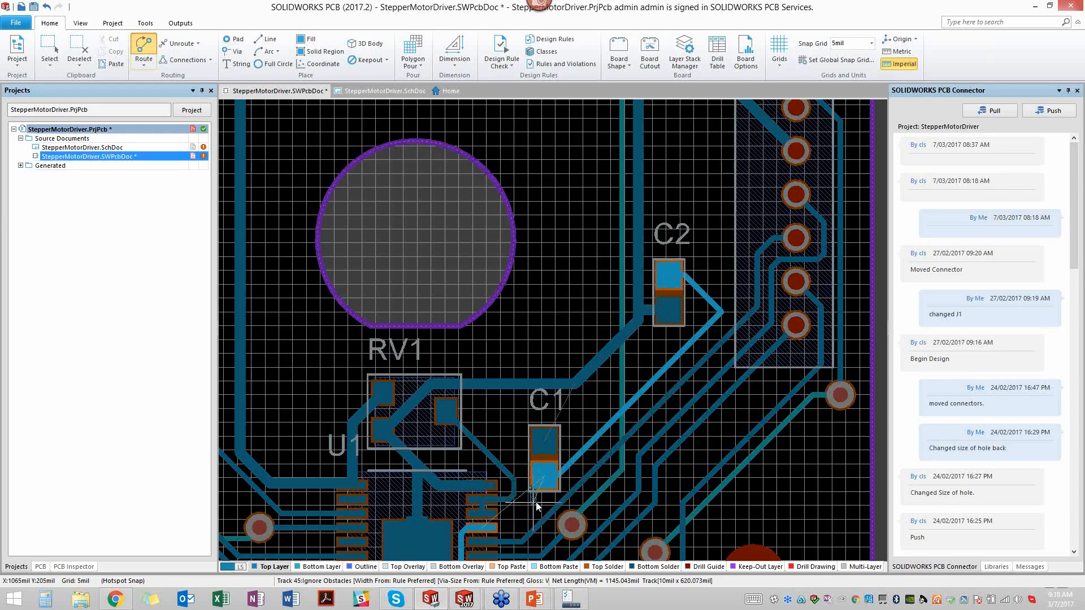
left_click(543, 475)
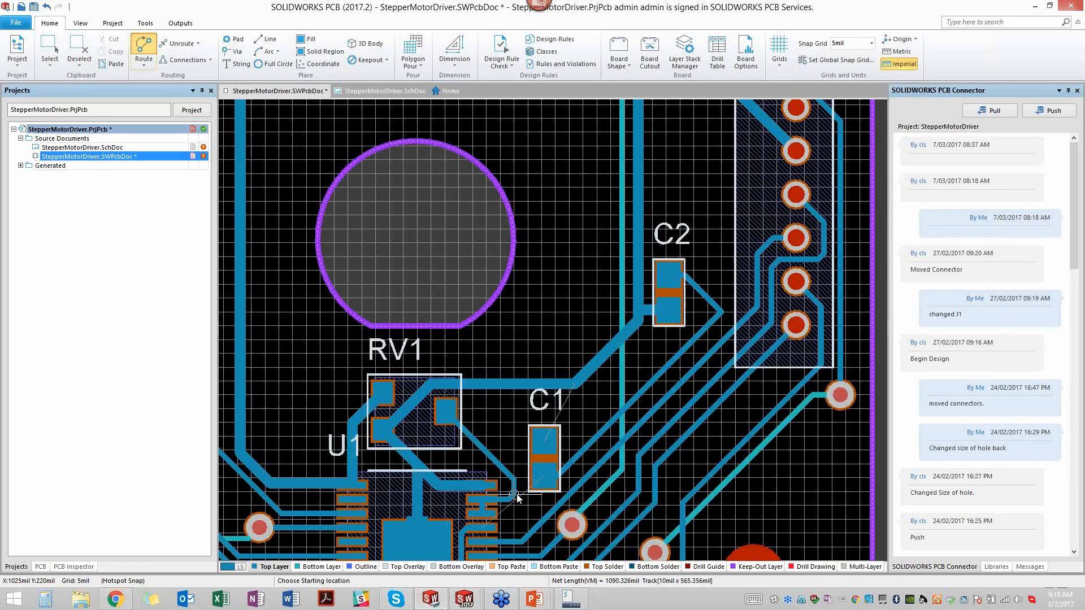
- Route a vertical track from C1's upper GND pad to the horizontal GND track above it
left_click(546, 444)
left_click(547, 385)
left_click(544, 472)
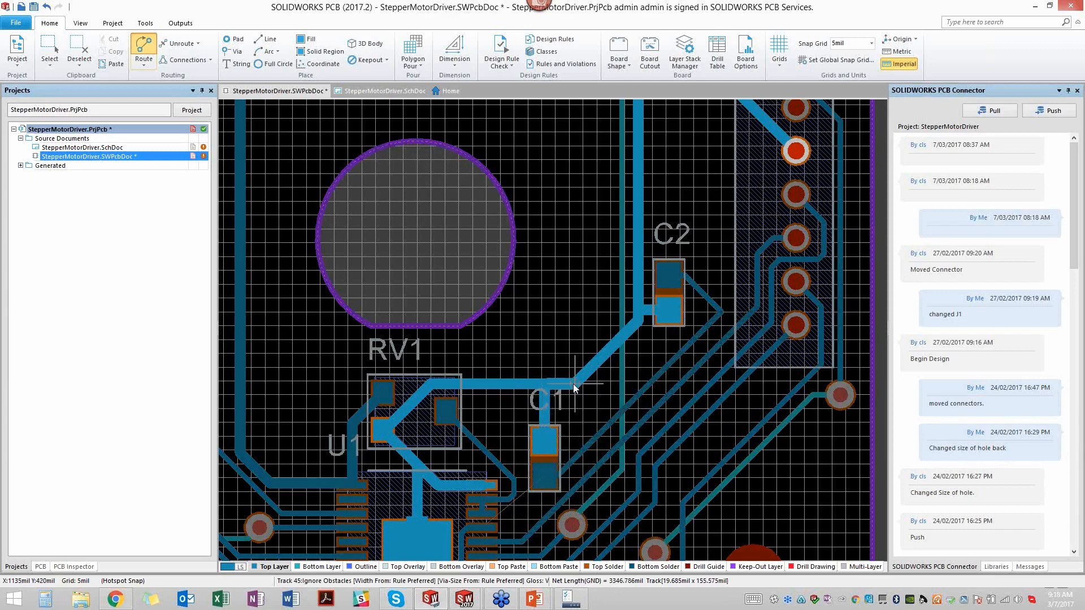
right_click(554, 435)
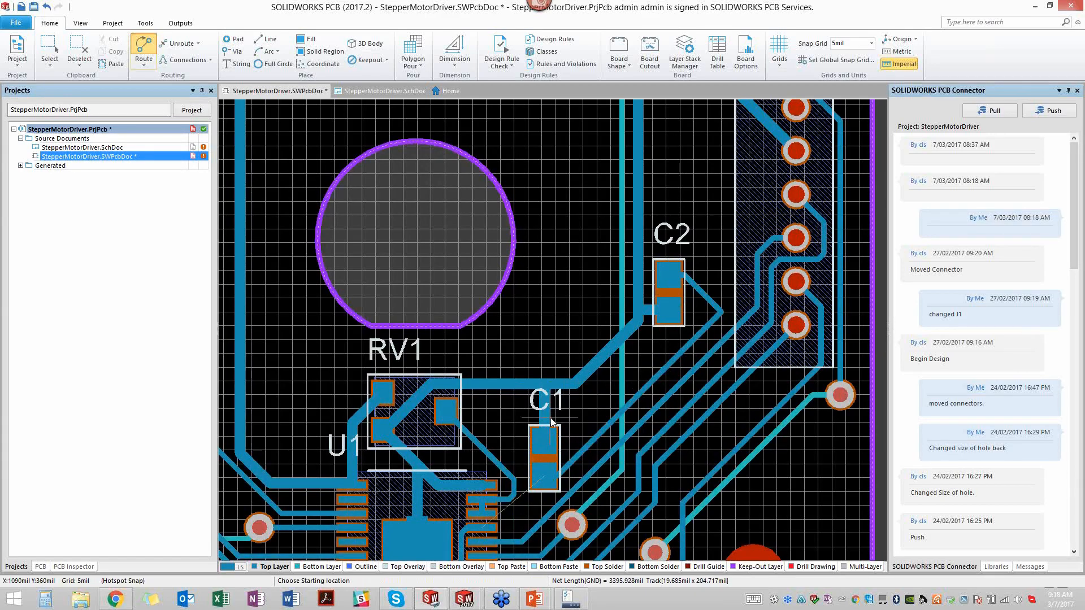
- Route the VM track from U1's VM pin to C1's lower pad and end routing
scroll(550, 418, "up", 6, "ctrl")
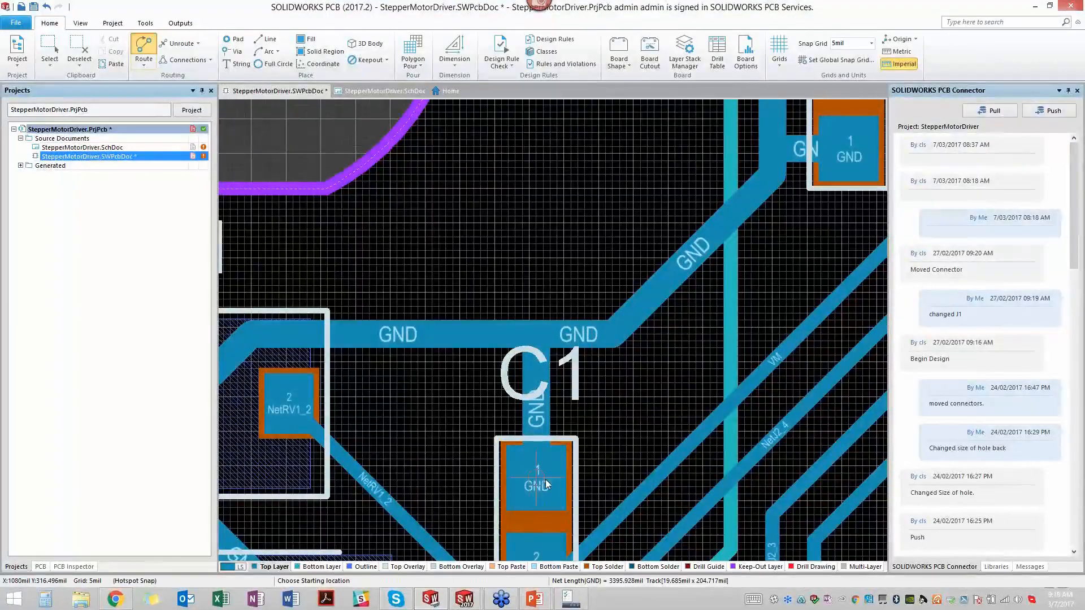
scroll(582, 445, "down", 2, "ctrl")
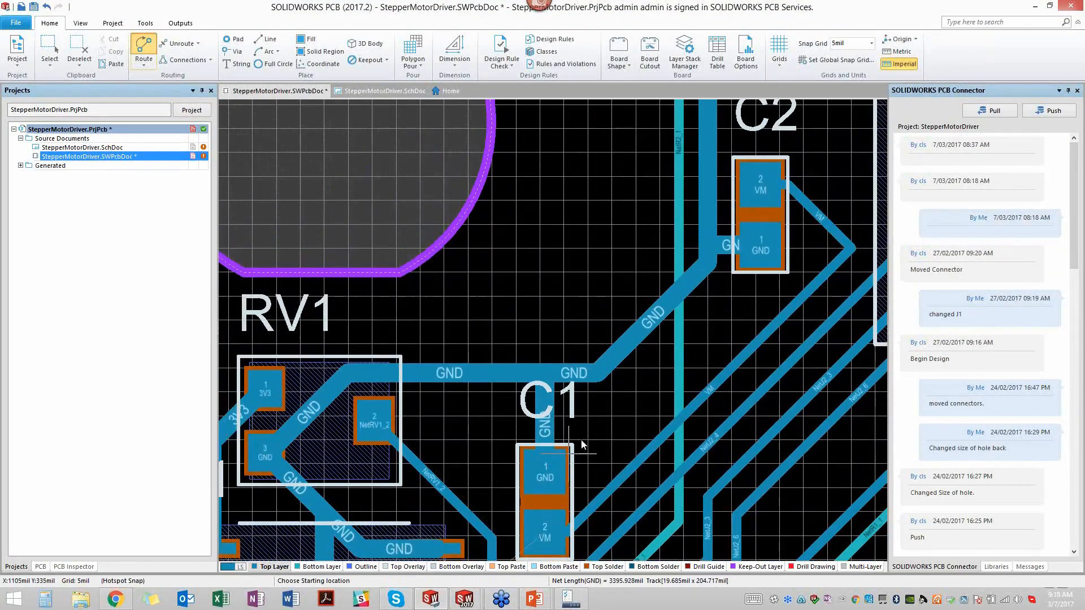
right_click_drag(613, 435, 664, 196)
left_click(480, 416)
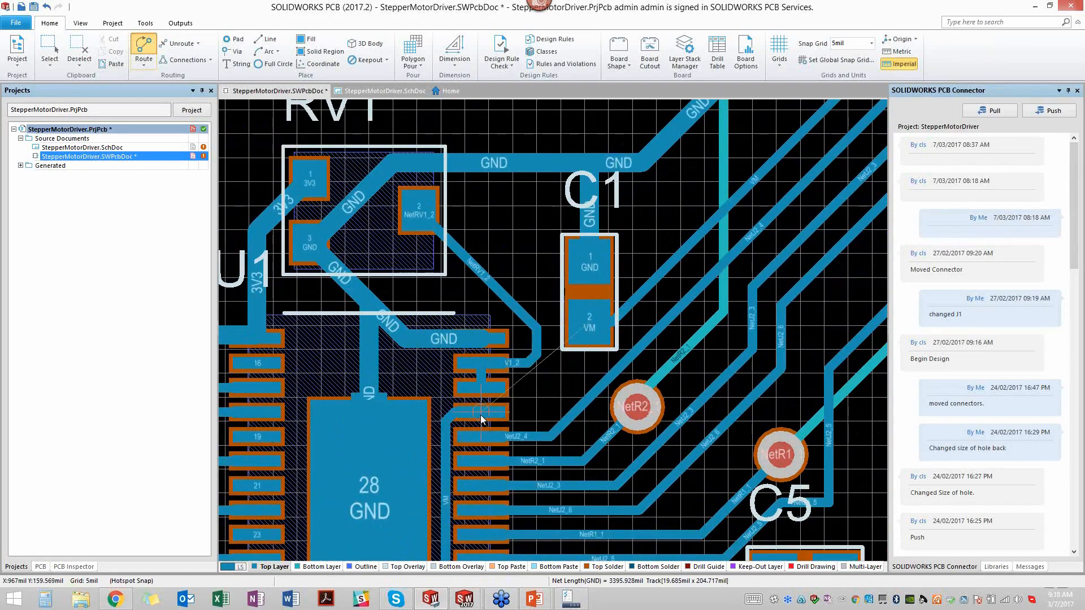
left_click(544, 413)
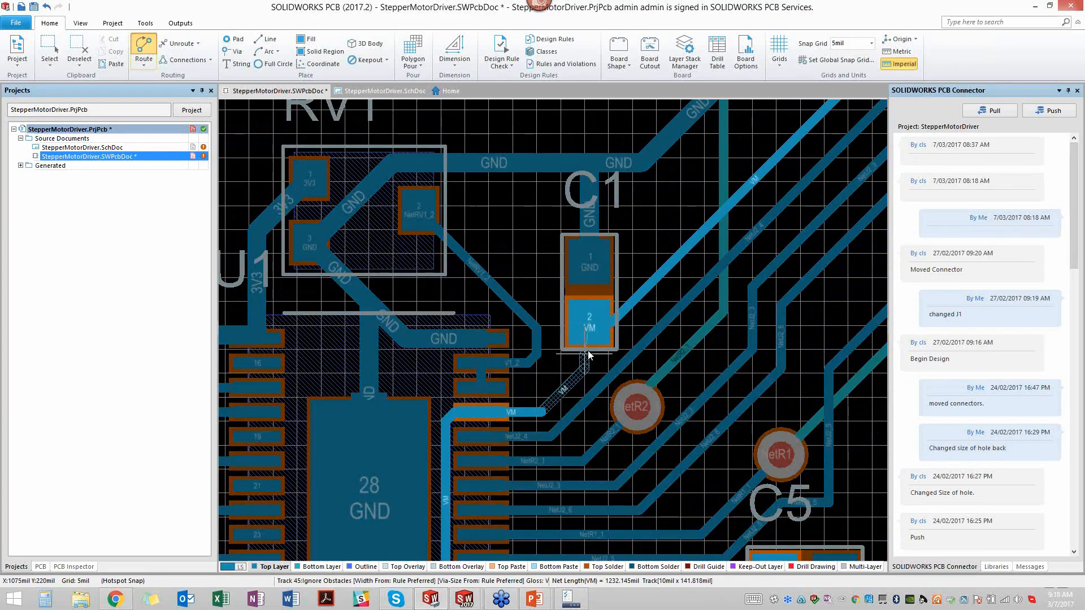
left_click(589, 322)
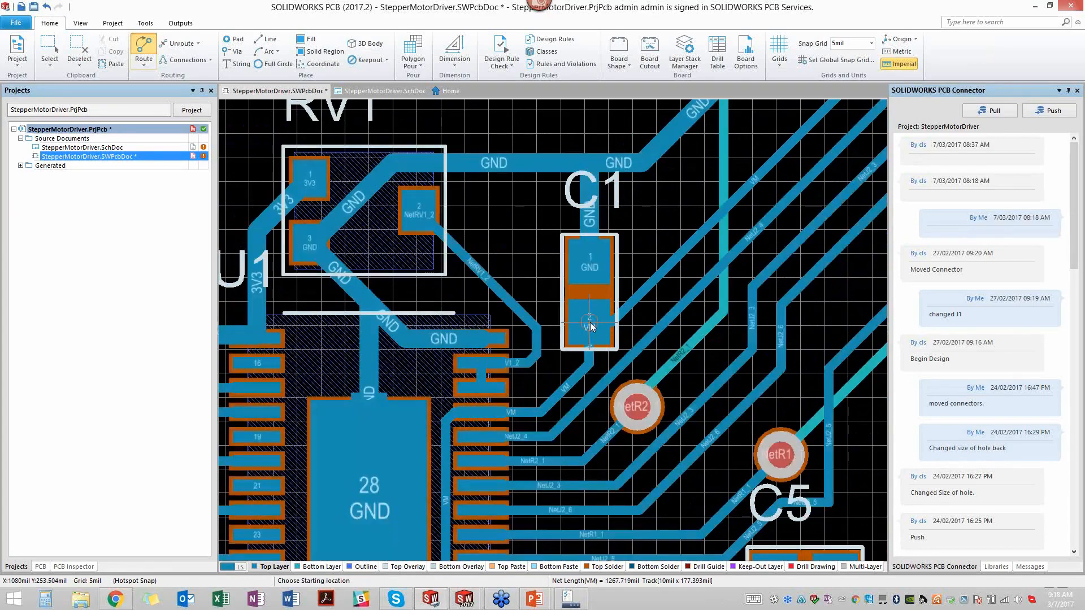
scroll(642, 371, "up", 3)
middle_click_drag(668, 354, 666, 357)
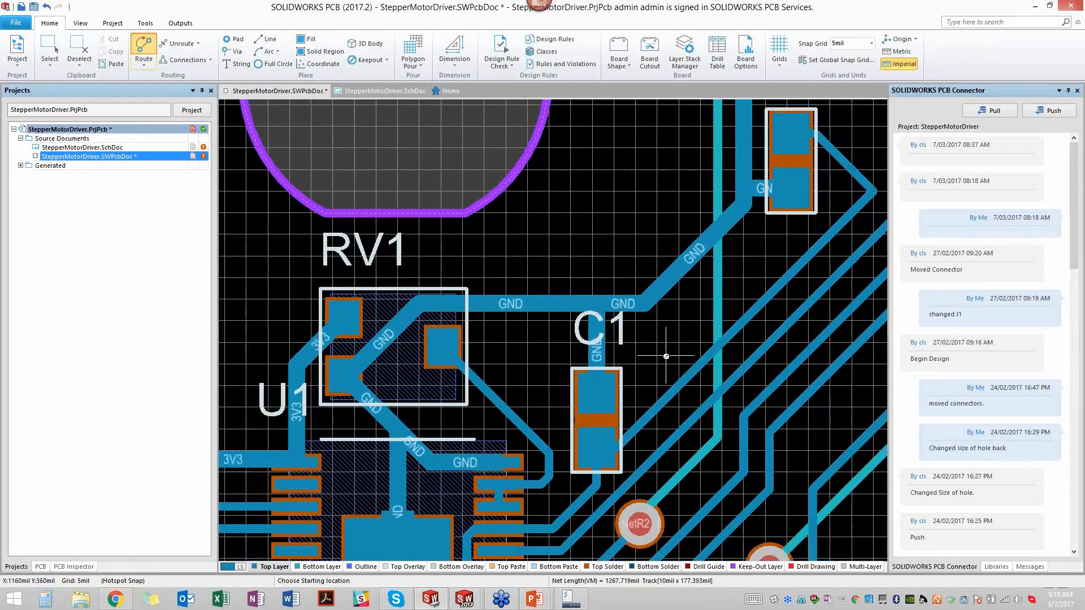
scroll(666, 357, "down", 2, "ctrl")
right_click_drag(737, 292, 637, 337)
key("Escape")
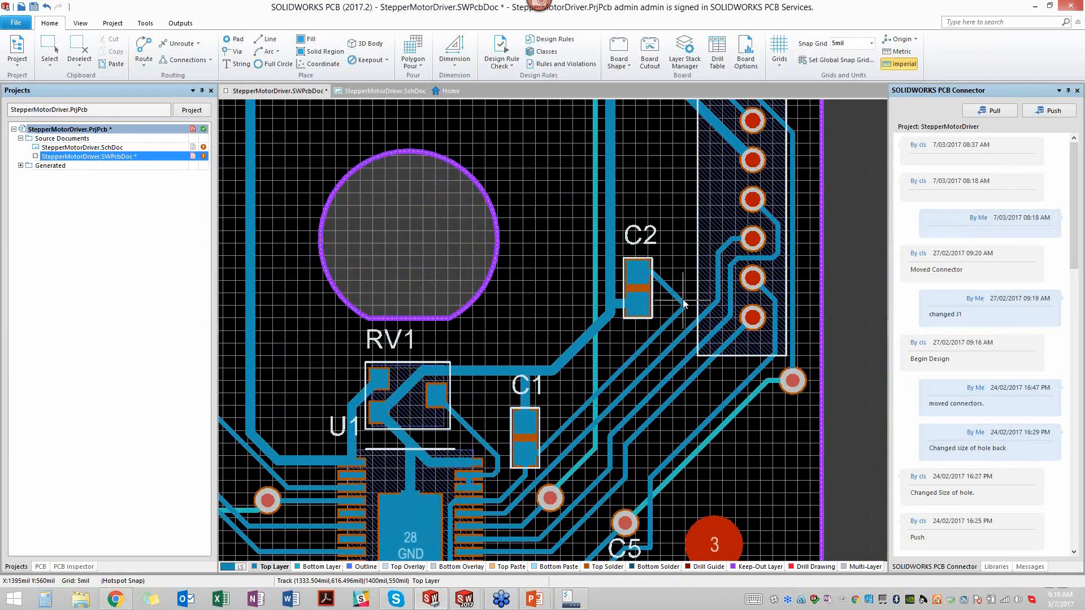
- Delete the diagonal VM track segment between C2's upper pad and the corner near J2
right_click(687, 252)
left_click(676, 243)
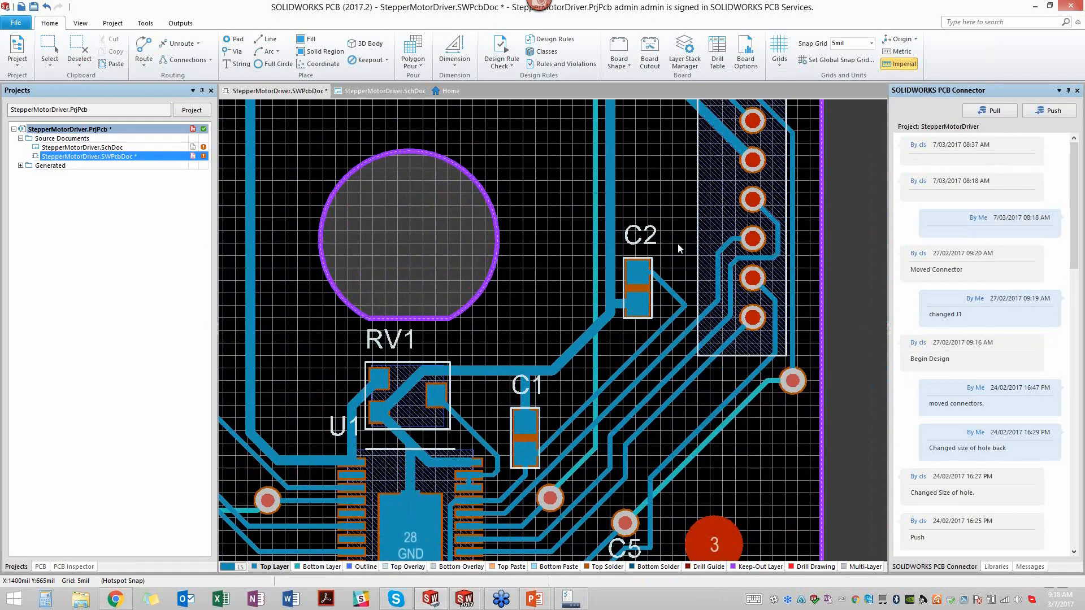
left_click(676, 324)
left_click(675, 319)
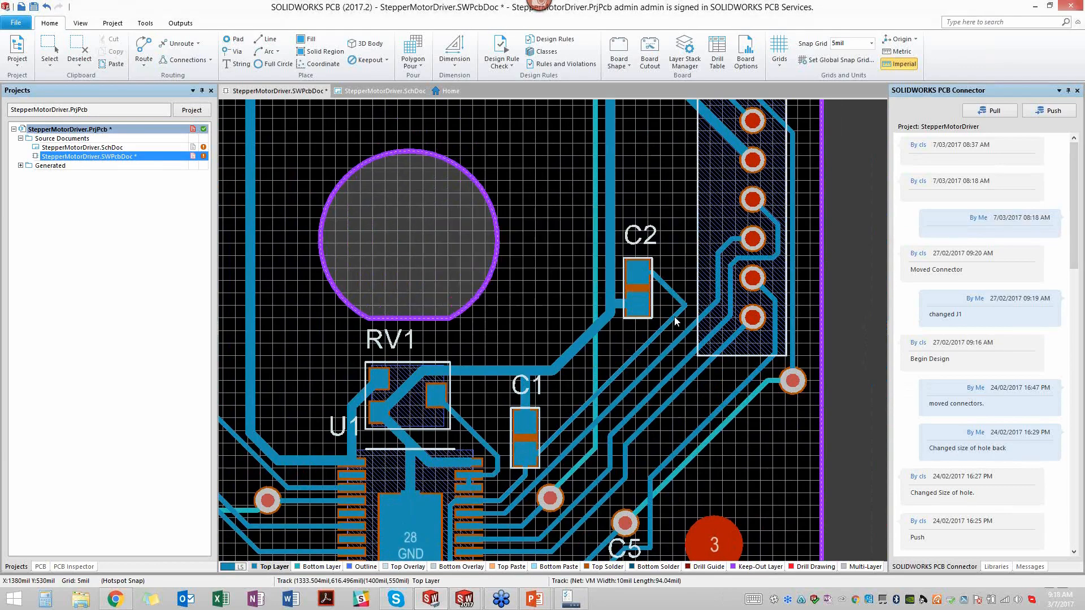
mouse_move(678, 310)
left_mouse_down()
mouse_move(671, 325)
mouse_move(669, 295)
left_mouse_up()
left_click(668, 292)
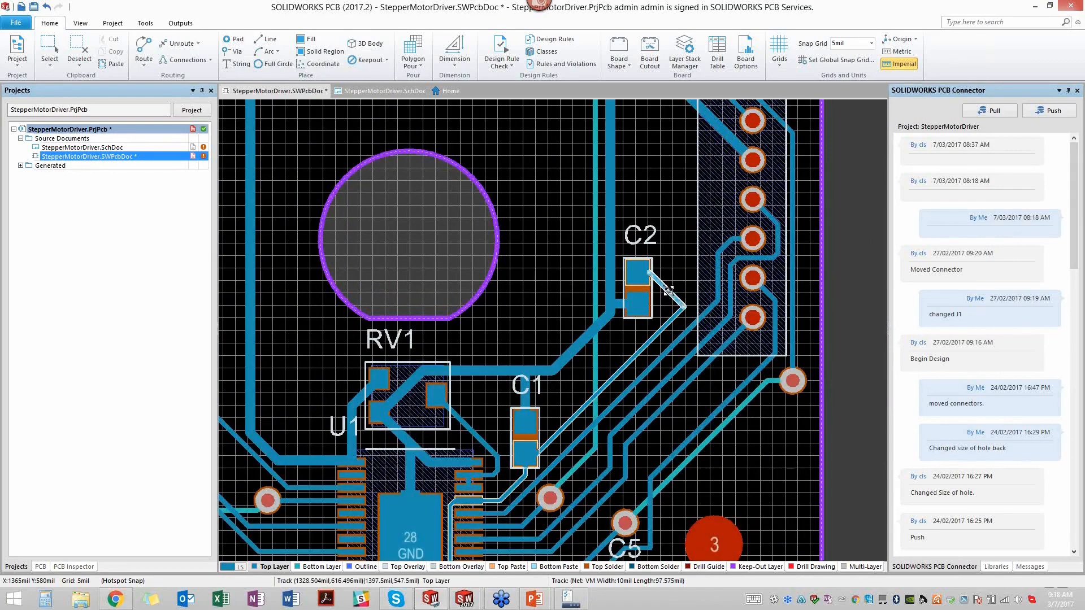
key("Delete")
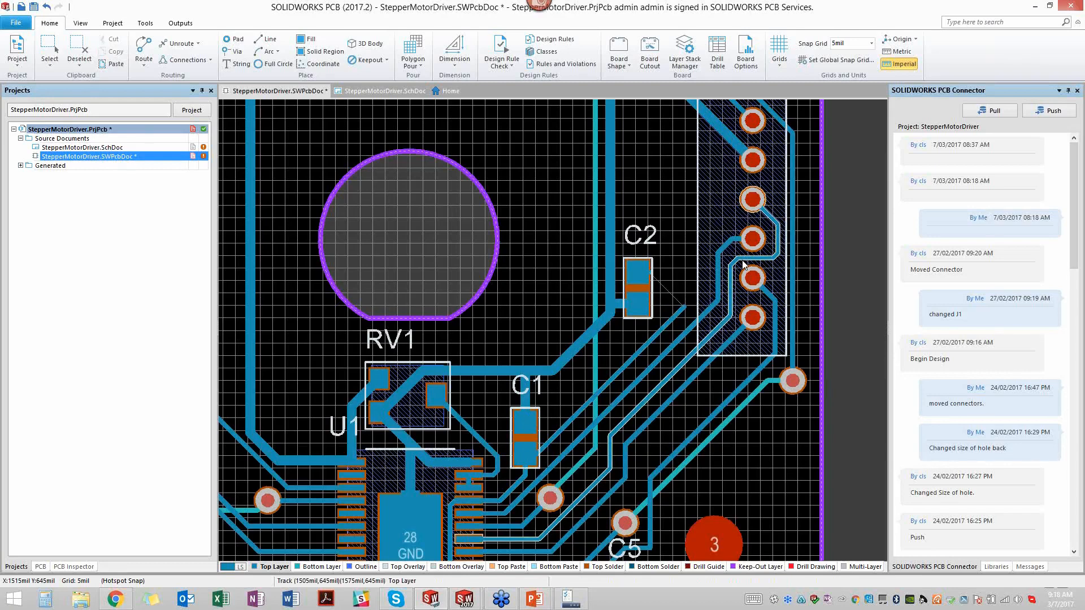
- Shorten the VM track coming from C1 by pulling its free end back toward C1, just below C2
left_click(684, 307)
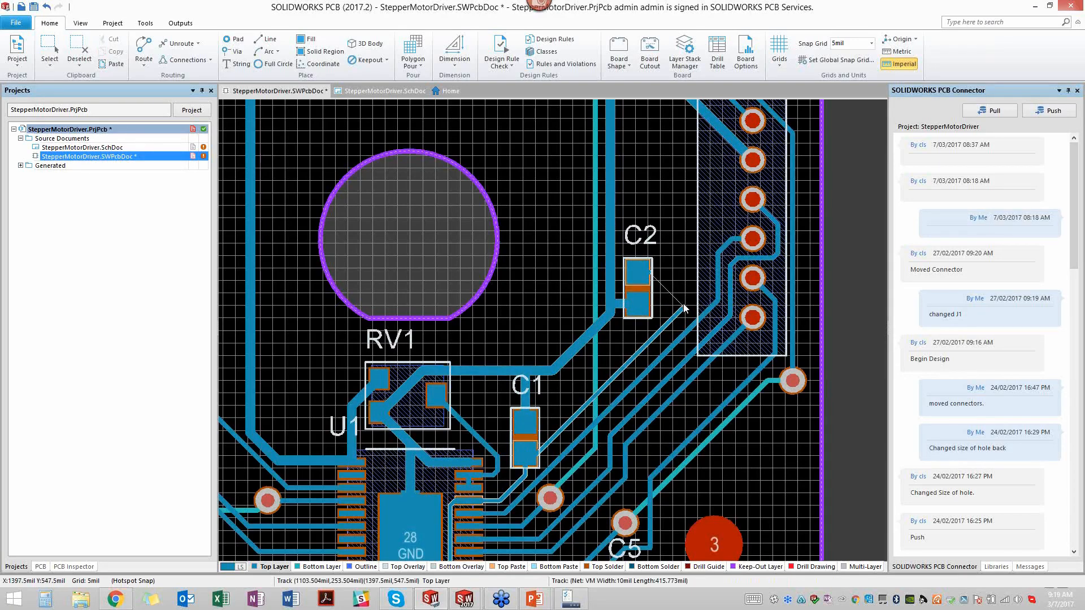
left_click(684, 308)
left_click_drag(682, 308, 666, 326)
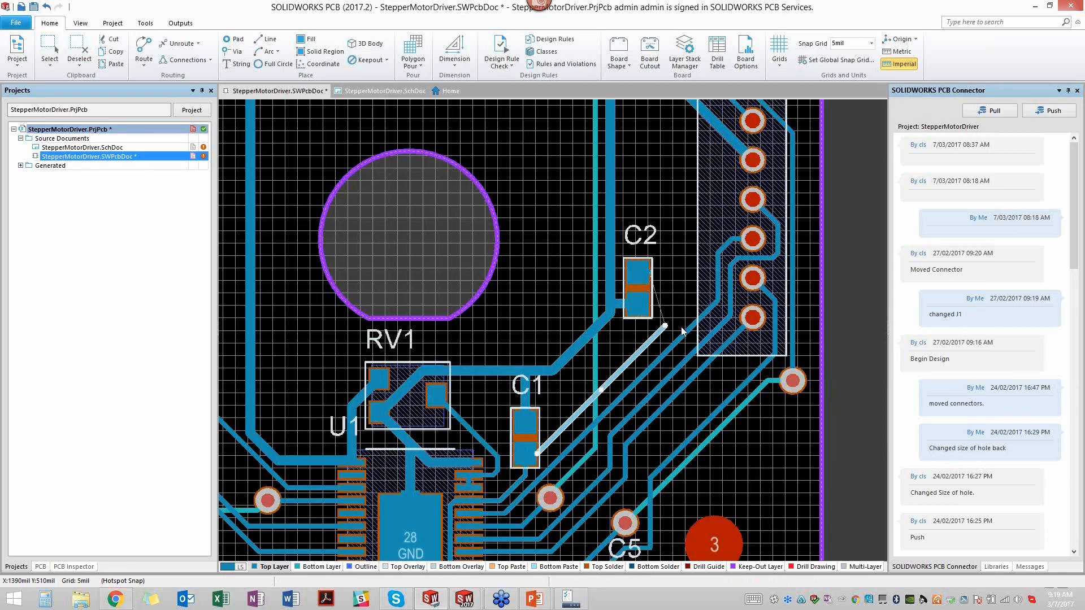
key("Delete")
- Route a new VM connection from C2's upper pad to the free end of the shortened track
left_click(144, 50)
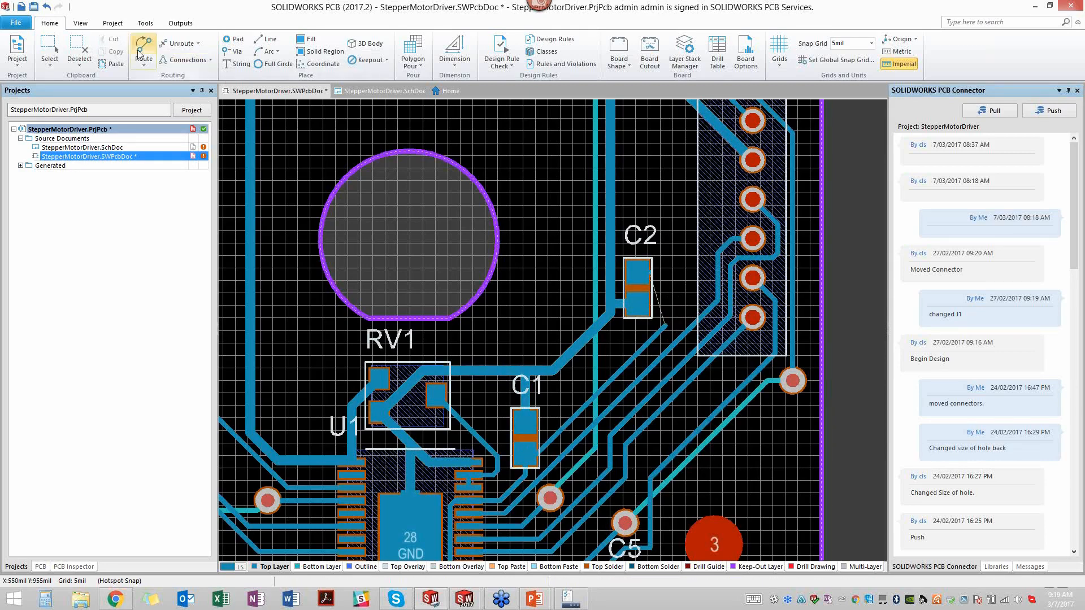
left_click(643, 271)
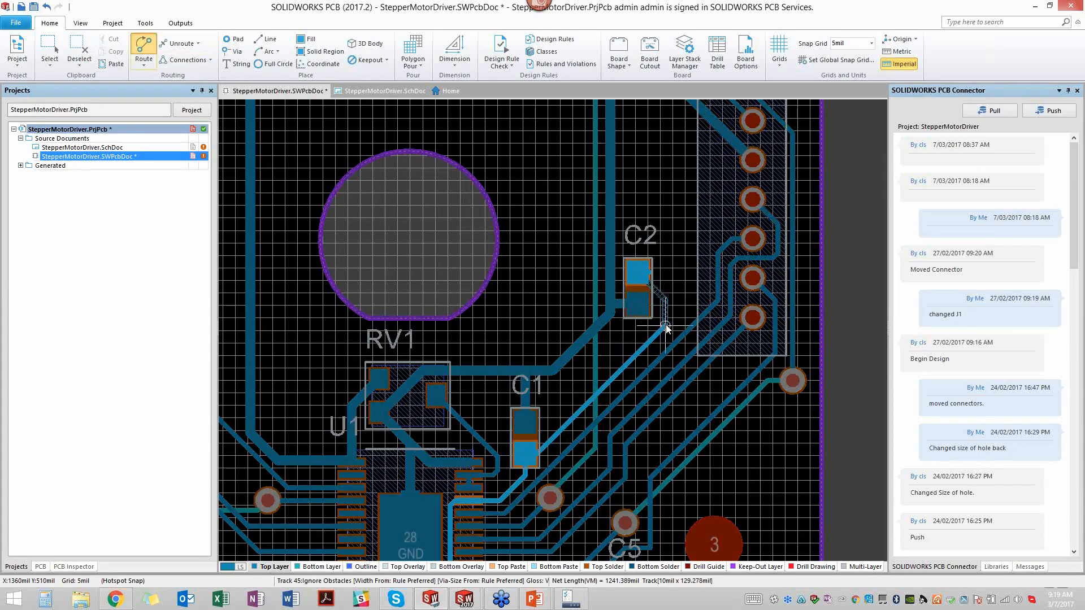
left_click(666, 328)
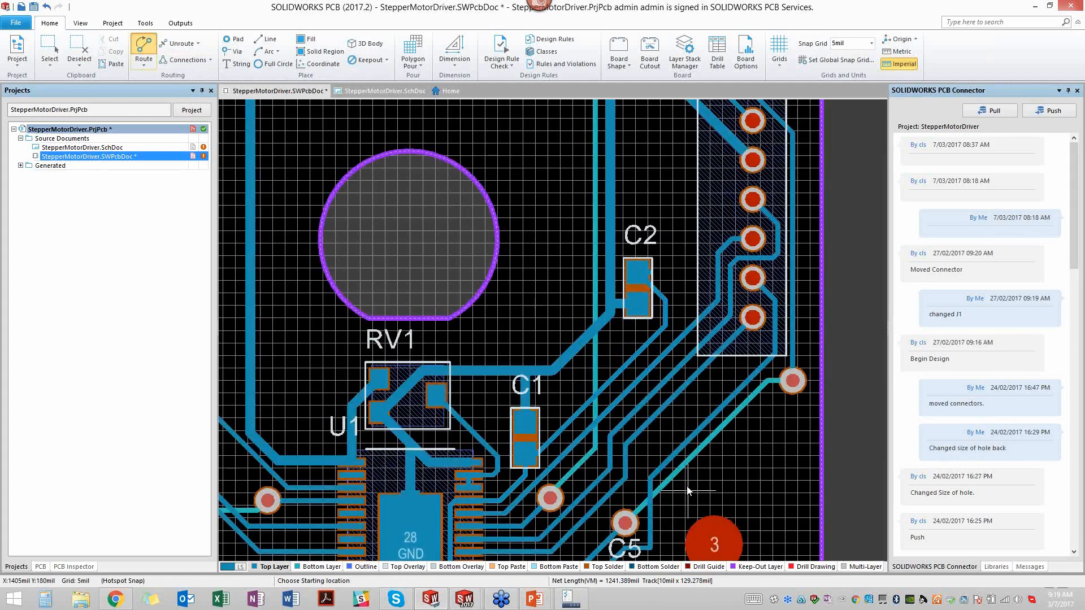
- Abandon the extra route started from C2's VM pad and delete the short leftover track stub on that pad
left_click(644, 273)
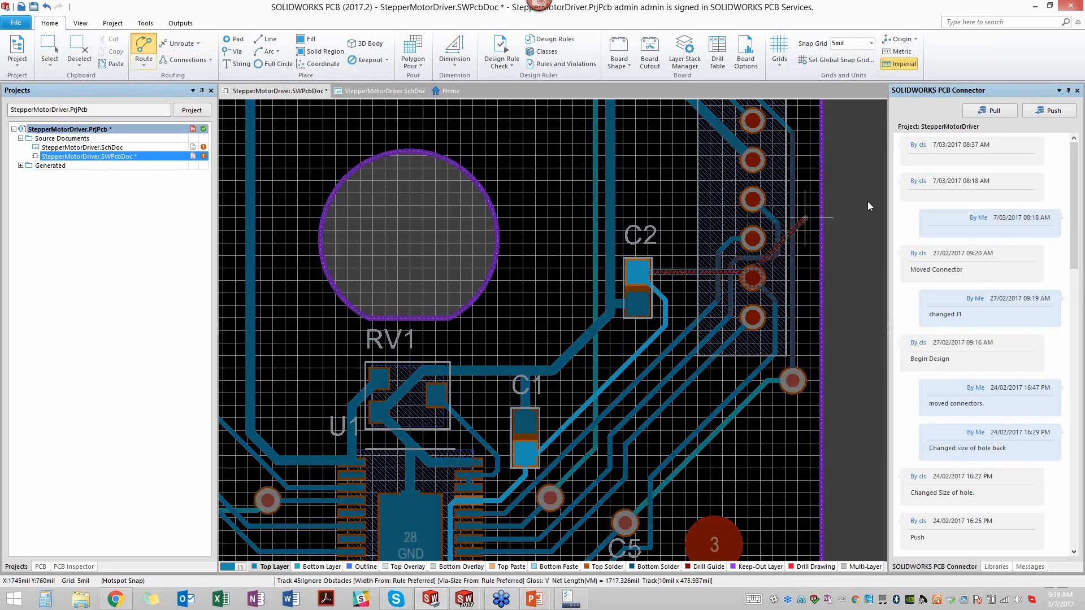
right_click(869, 200)
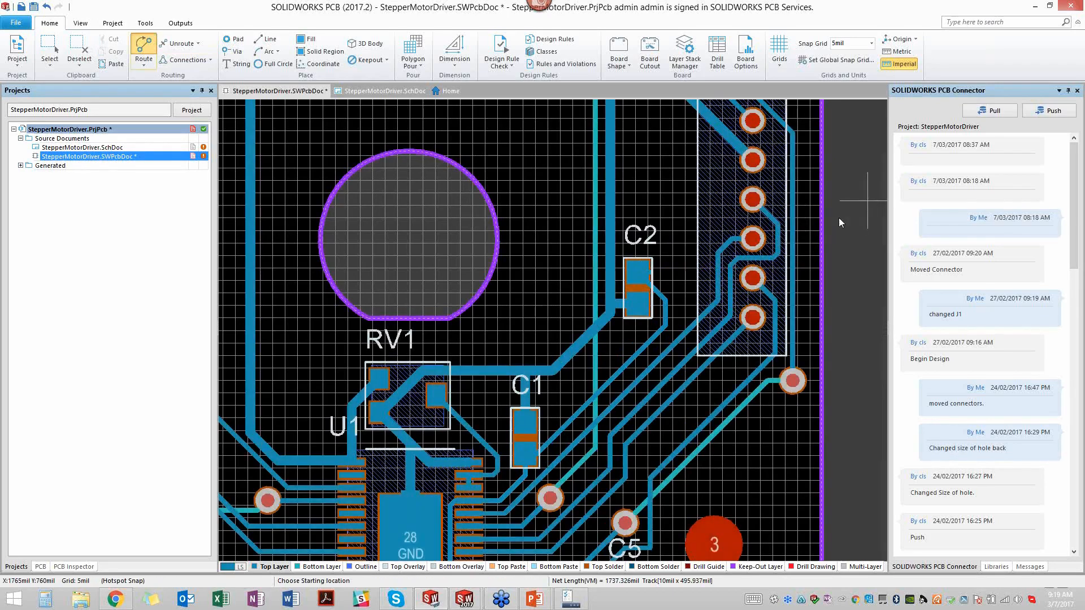
right_click(650, 273)
left_click(651, 273)
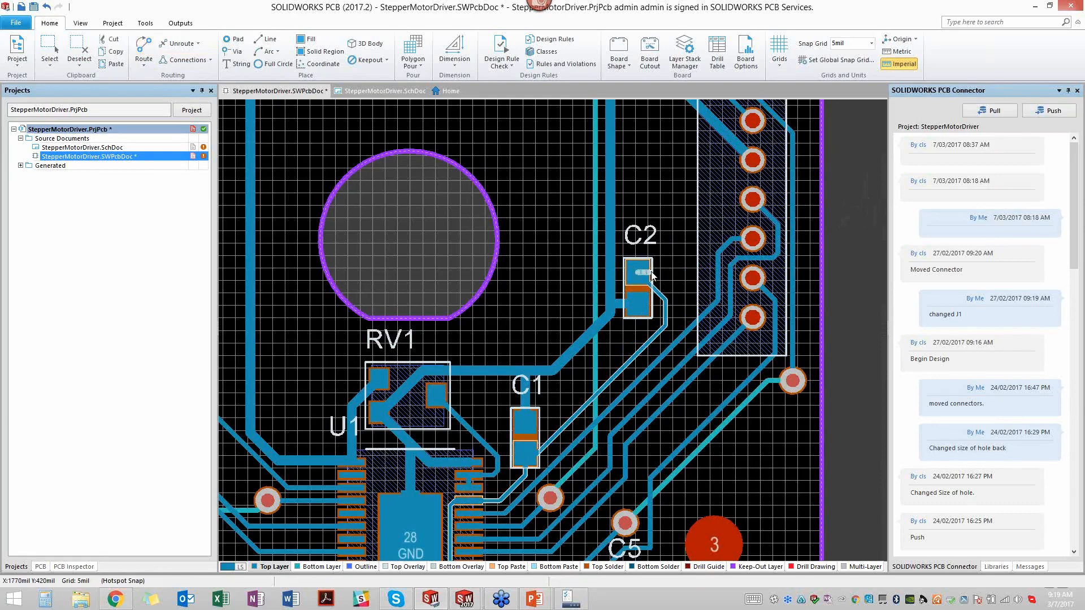
key("Delete")
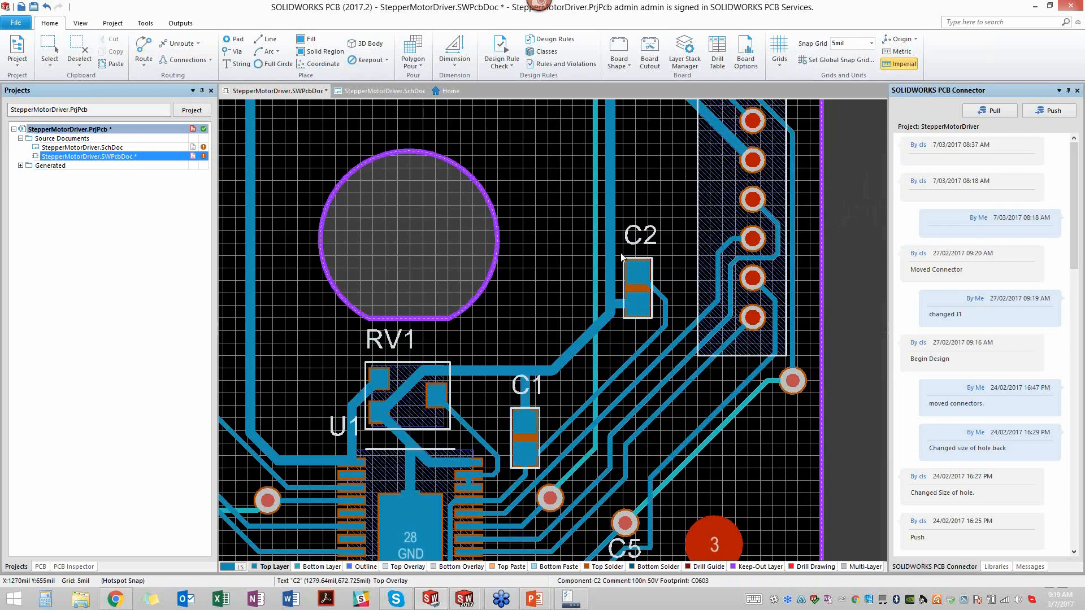
right_click_drag(547, 322, 665, 251)
mouse_move(637, 259)
middle_mouse_down()
mouse_move(636, 244)
mouse_move(636, 264)
middle_mouse_up()
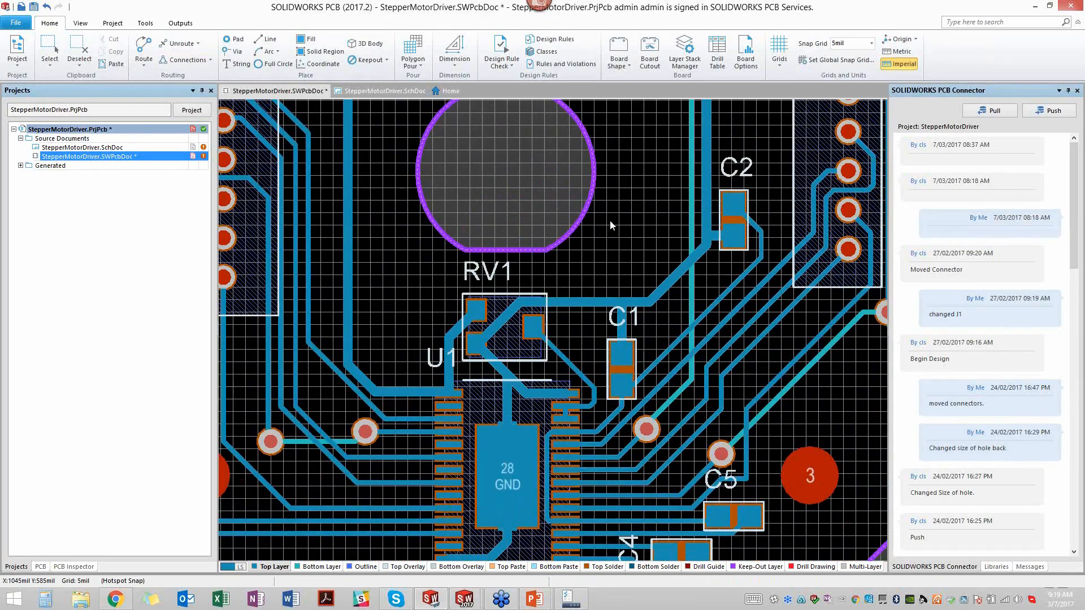
- Bring the whole board into view and review its layers in the Layer Stack Manager
middle_click_drag(616, 222, 616, 234)
right_click_drag(583, 190, 574, 329)
middle_click_drag(563, 319, 563, 317)
right_click_drag(573, 327, 573, 341)
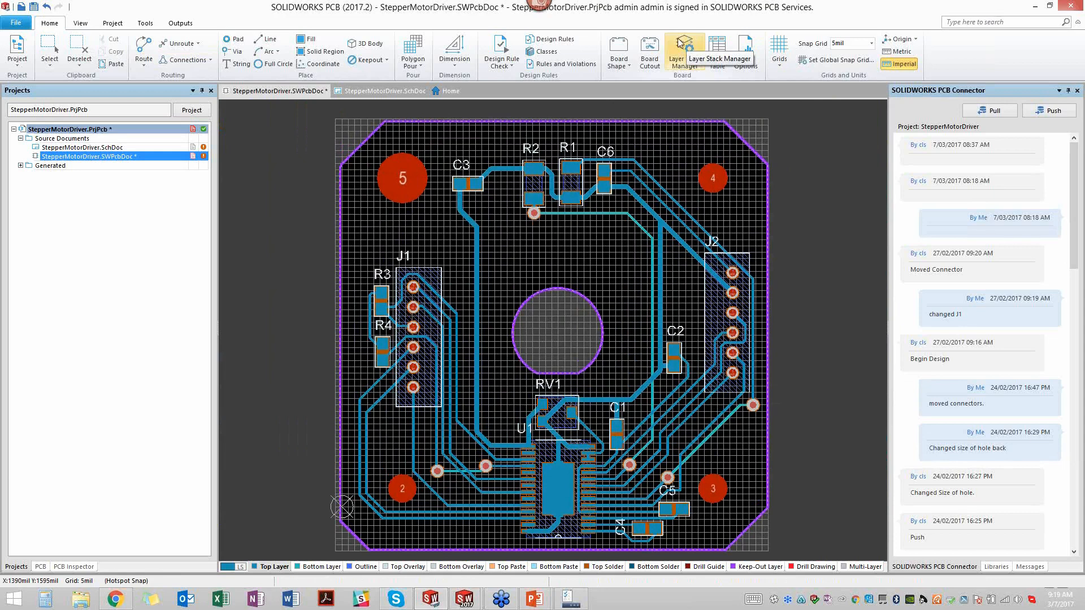
left_click(684, 61)
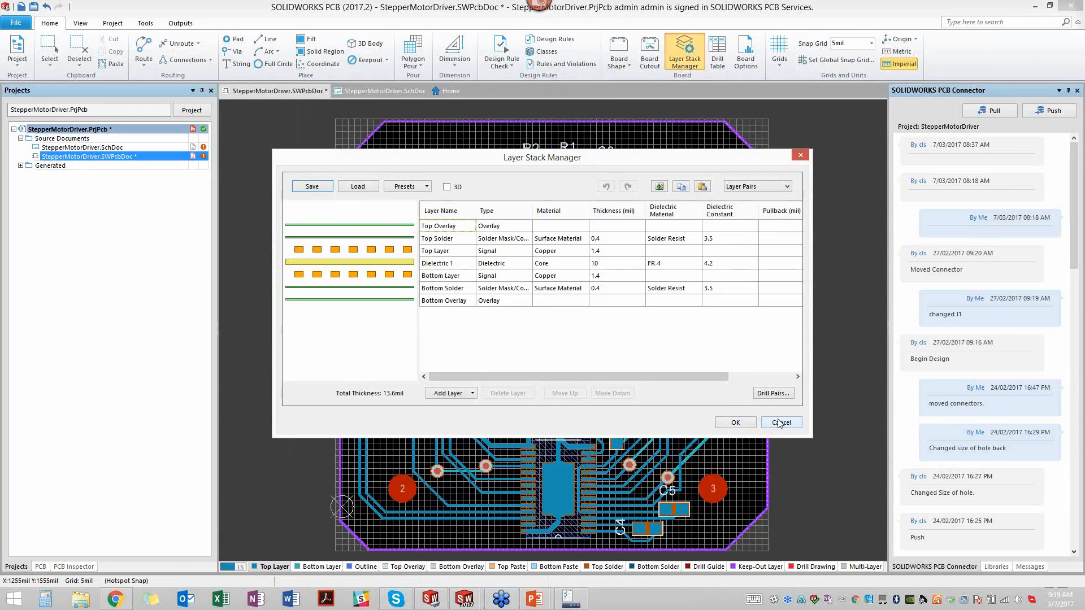
left_click(735, 422)
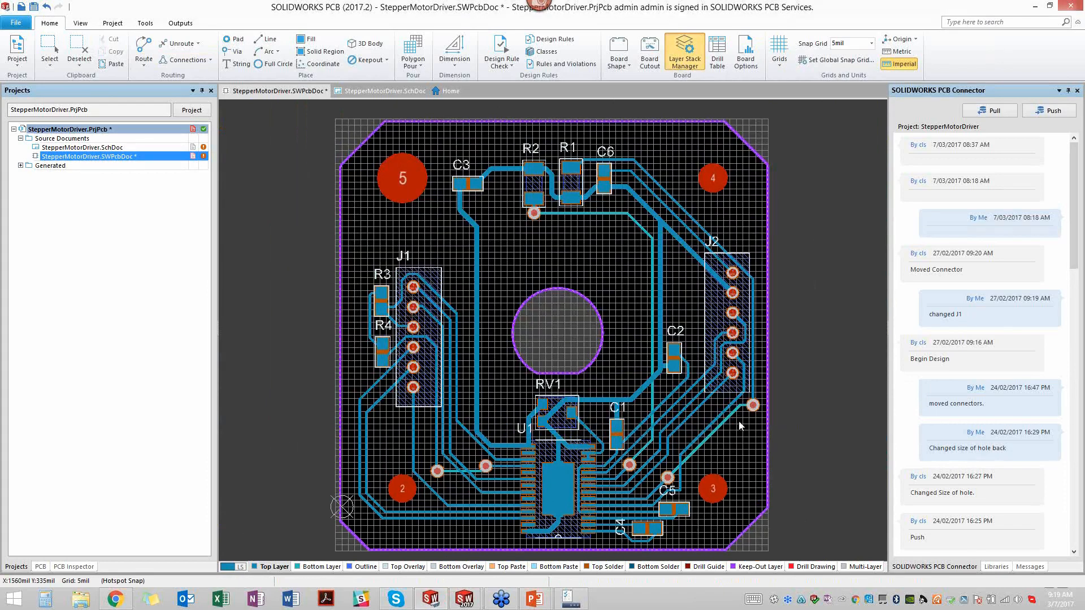
- Check the board options and save the StepperMotorDriver PCB document
left_click(749, 54)
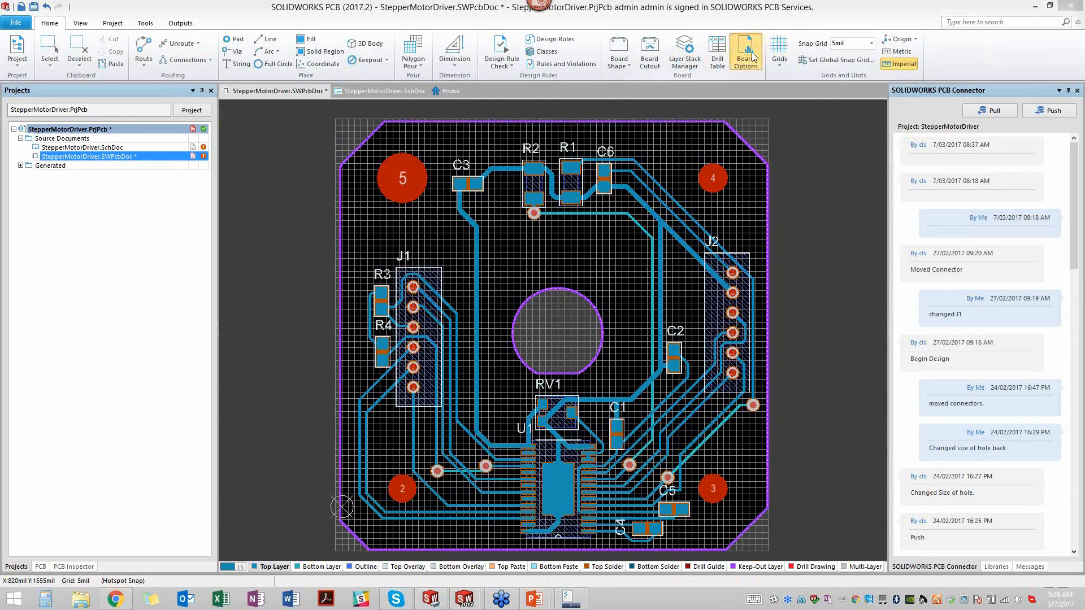
left_click(673, 5)
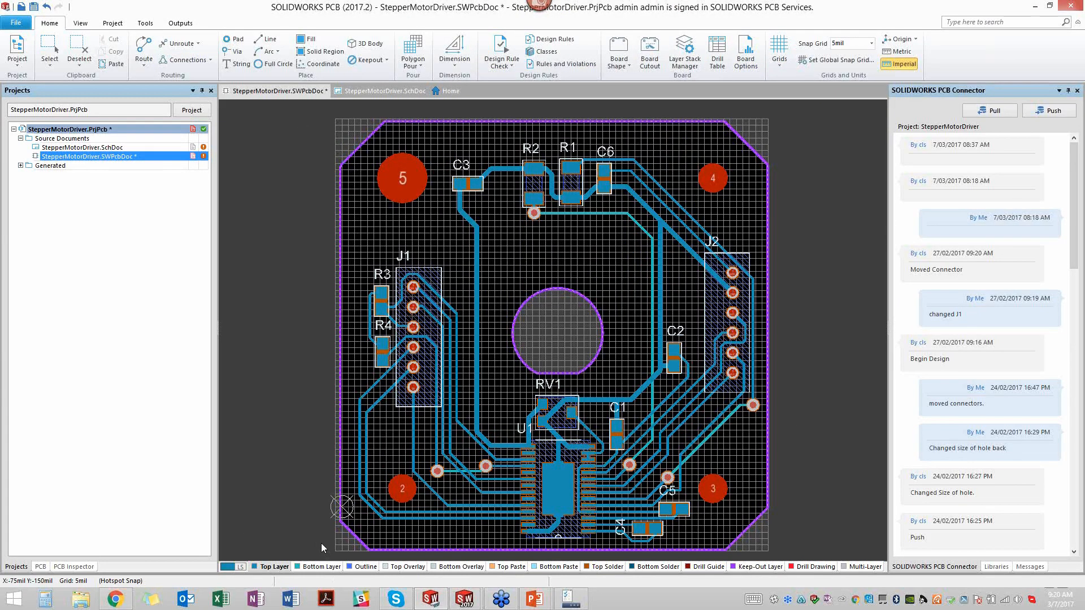
left_click(34, 7)
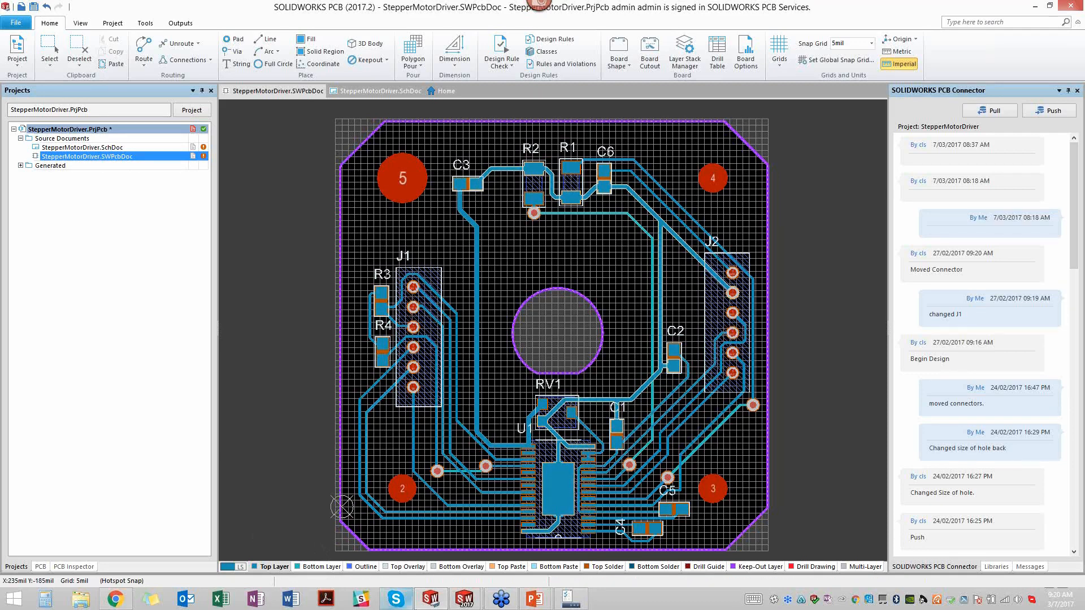
- Switch to StepperMotorDriver.sldasm in SOLIDWORKS, inspect the board and motor assembly from another angle, and return to the PCB layout in SOLIDWORKS PCB
mouse_move(473, 603)
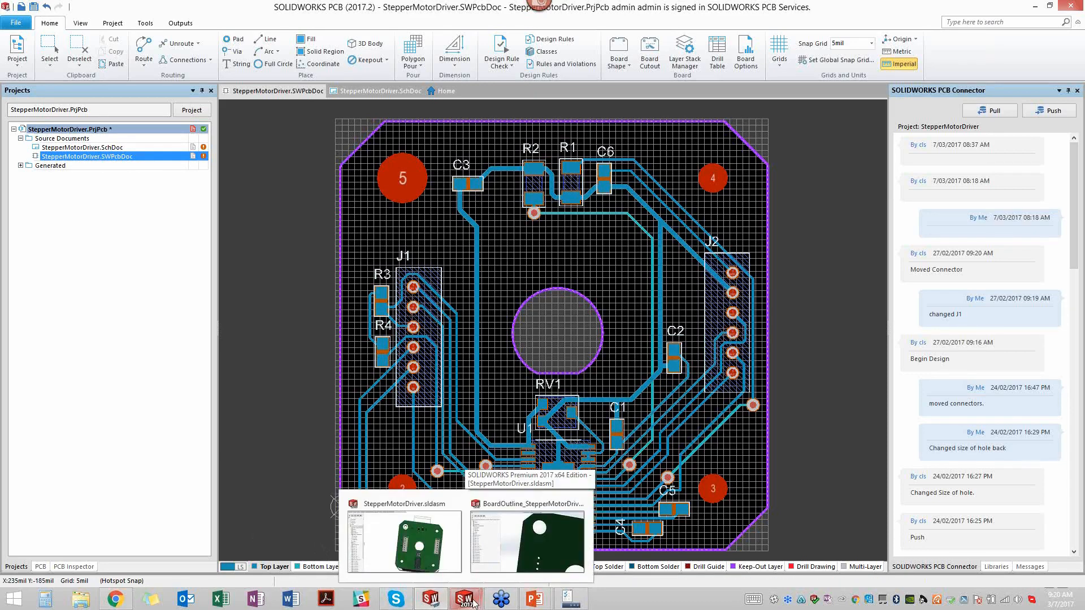
left_click(427, 544)
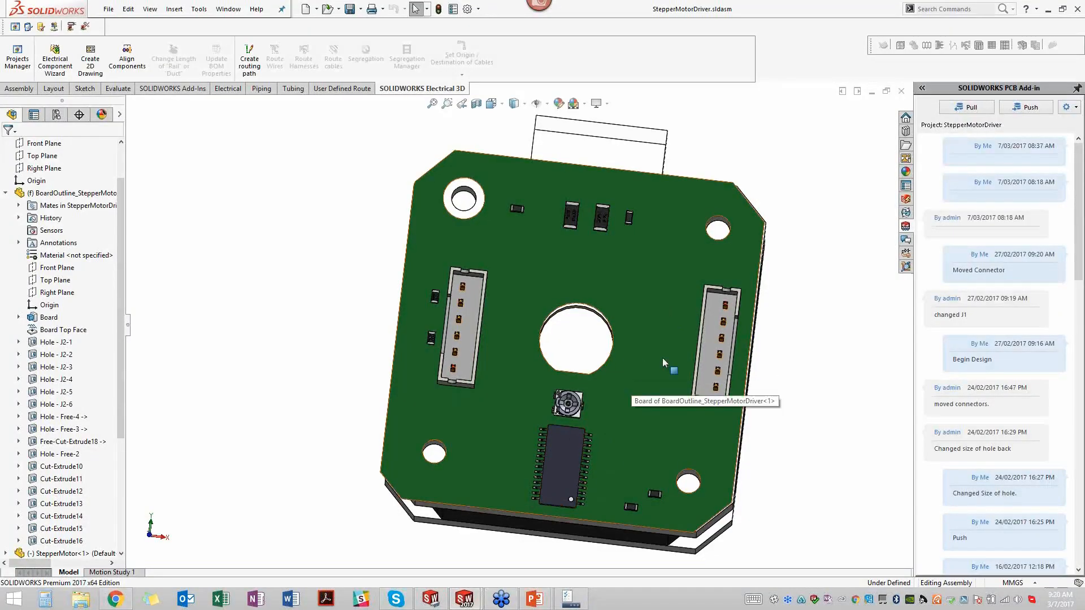
scroll(606, 385, "down", 2)
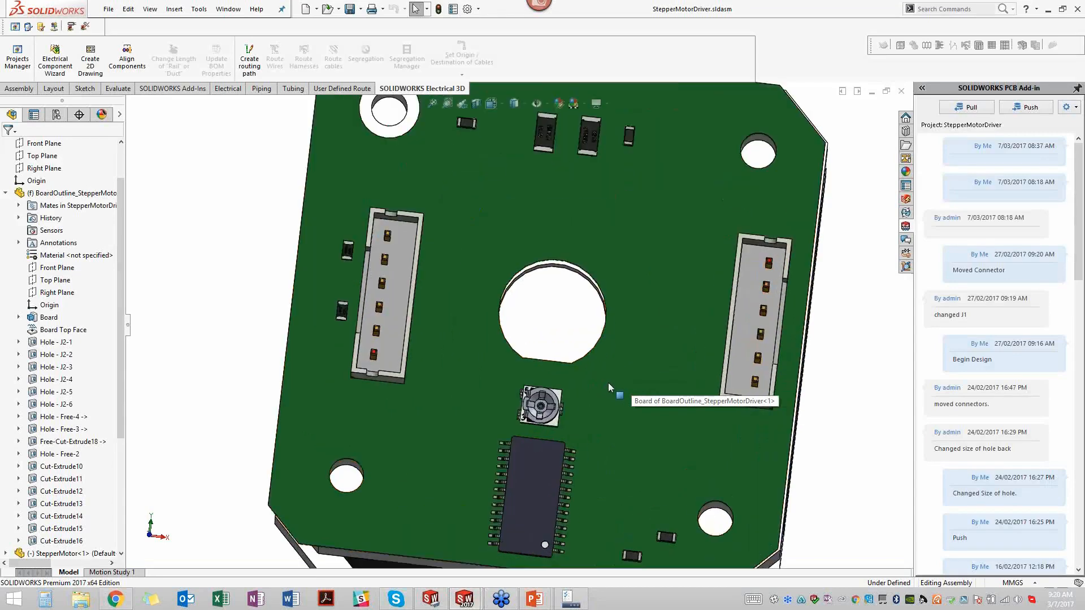
scroll(600, 382, "up", 4)
left_click(552, 398)
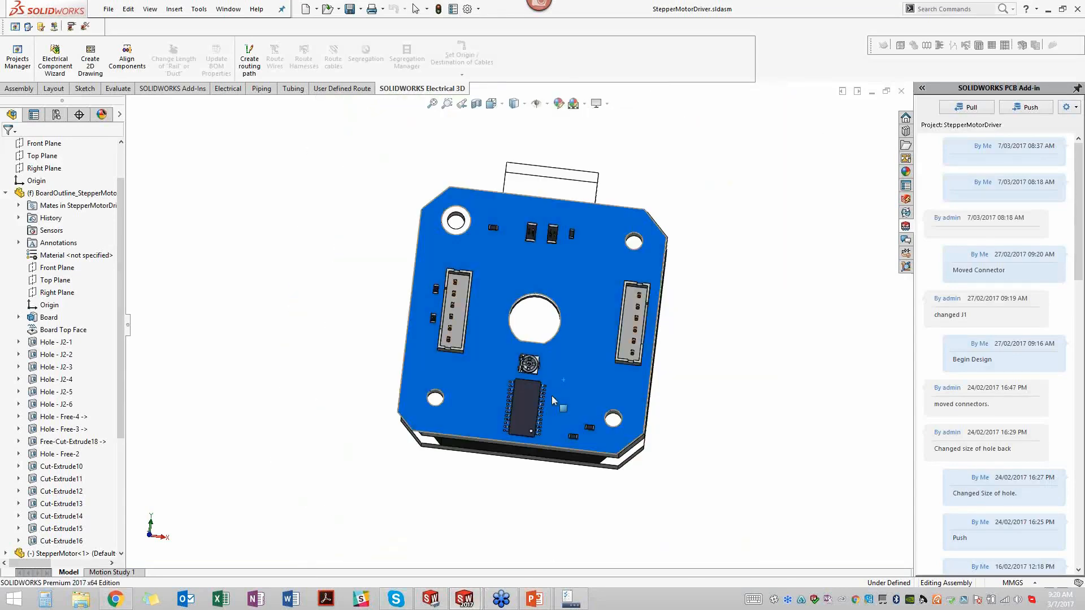
left_click(671, 274)
middle_click_drag(671, 274, 463, 367)
middle_click_drag(531, 380, 539, 354)
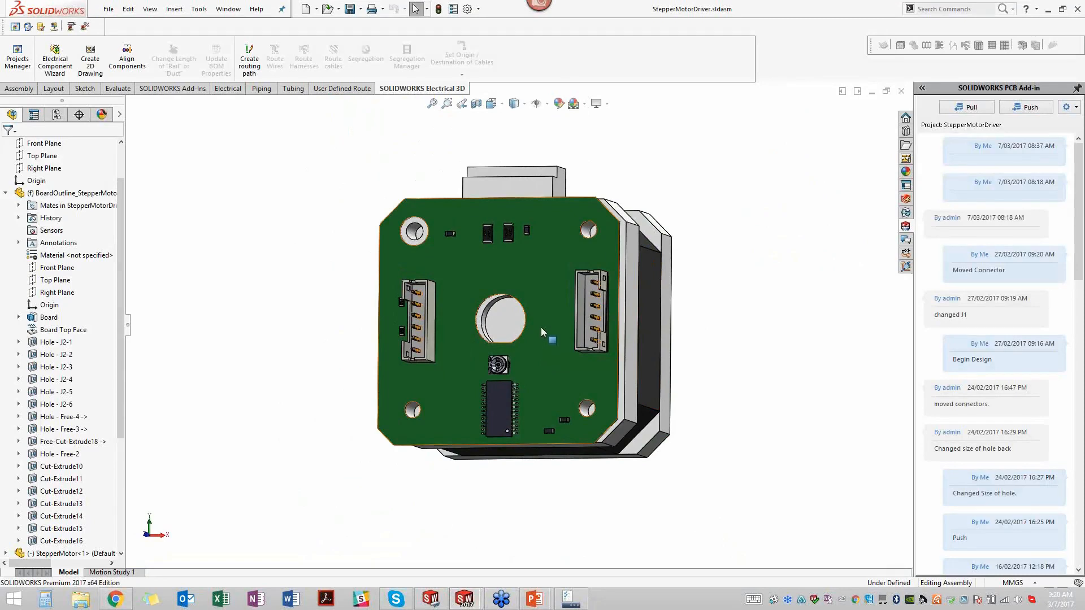
mouse_move(438, 604)
left_click(437, 603)
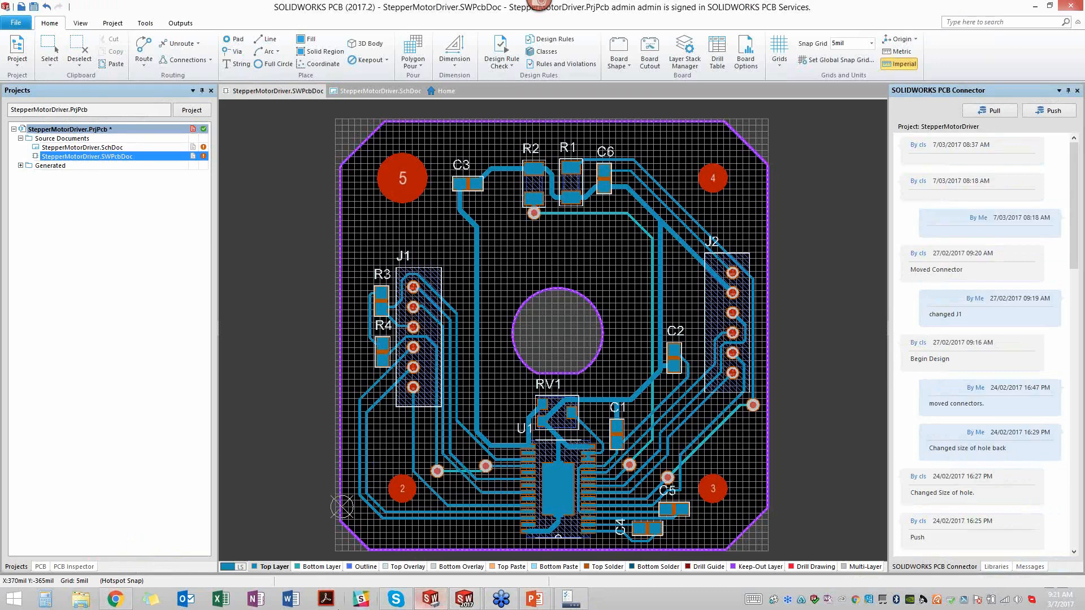
- Switch to the running PowerPoint slide show and advance to the Collaboration slide
mouse_move(534, 599)
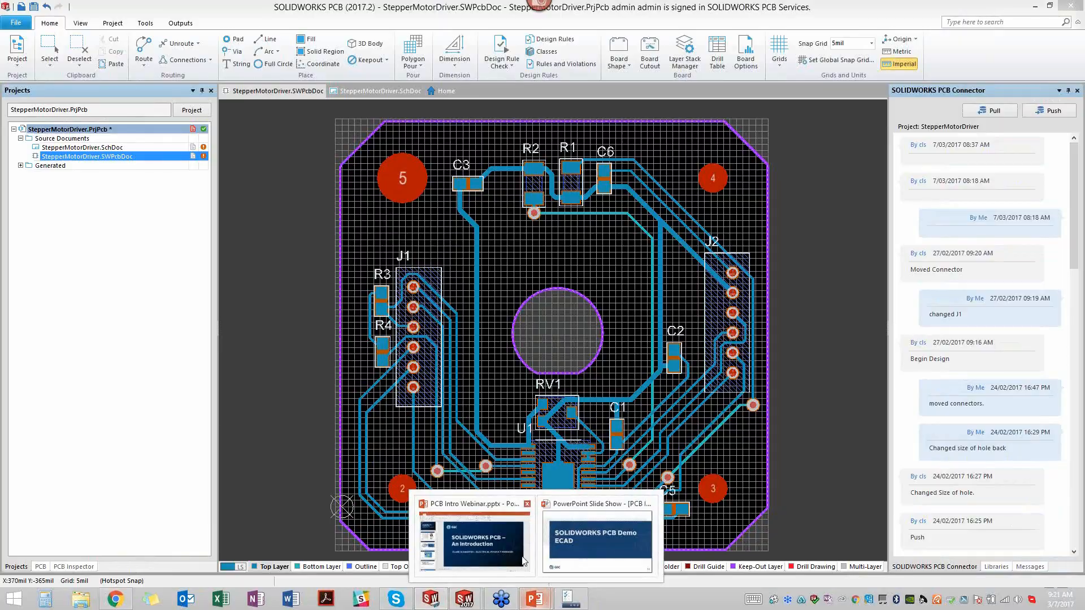
left_click(575, 527)
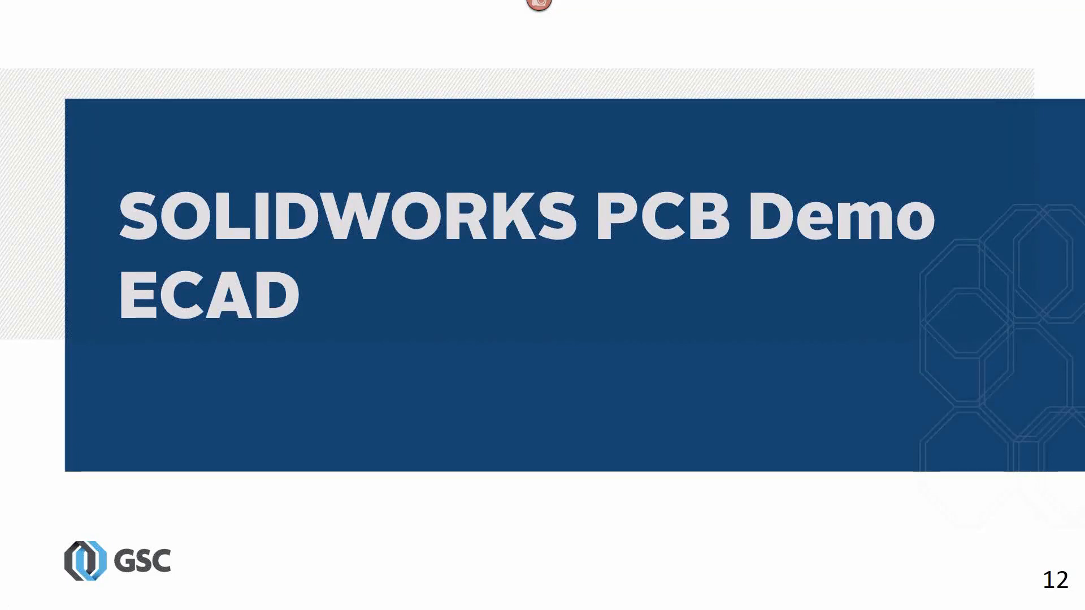
key("Right")
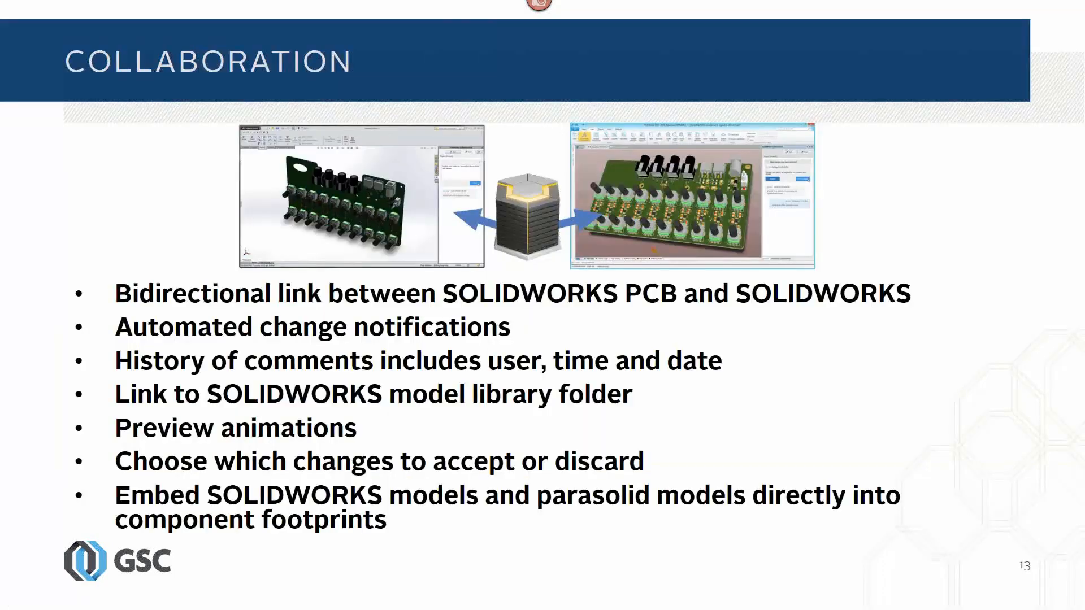
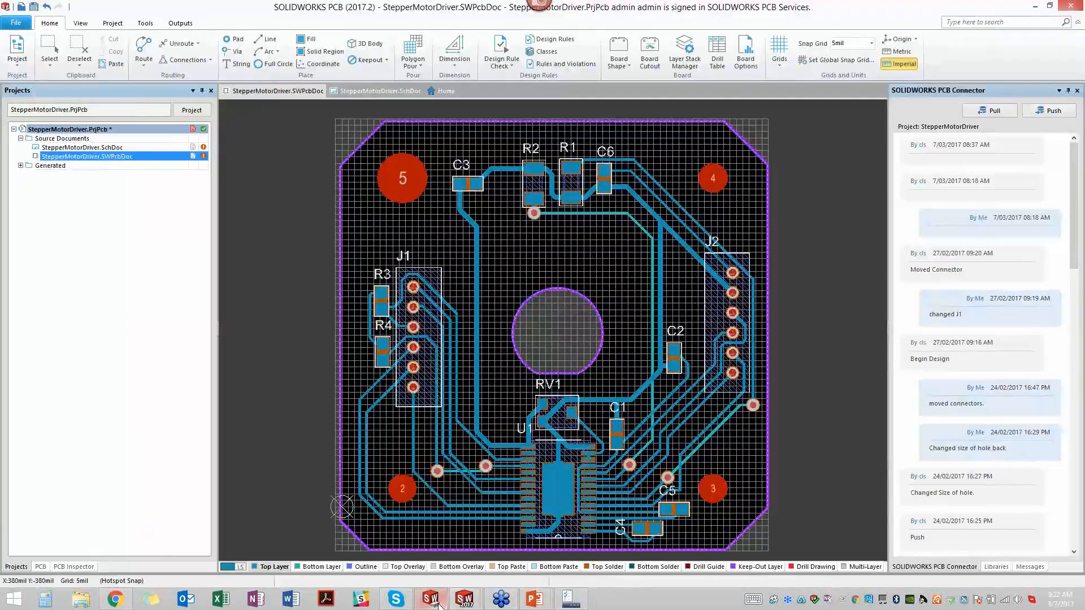
- Push the board changes to the shared StepperMotorDriver project with the comment "Added C1 and C2"
left_click(1041, 113)
left_click(966, 182)
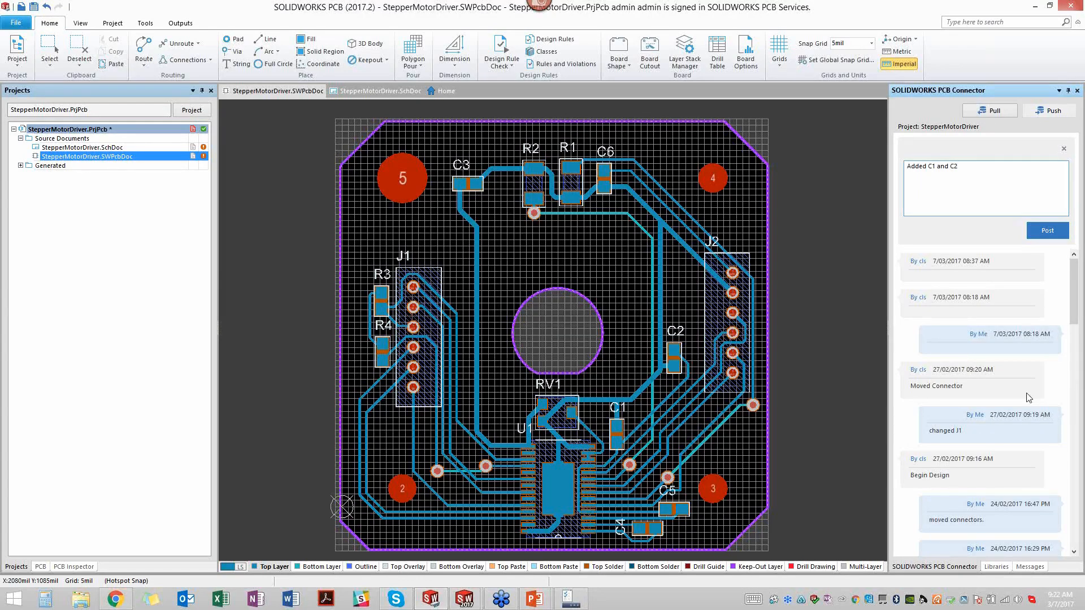
left_click(1050, 231)
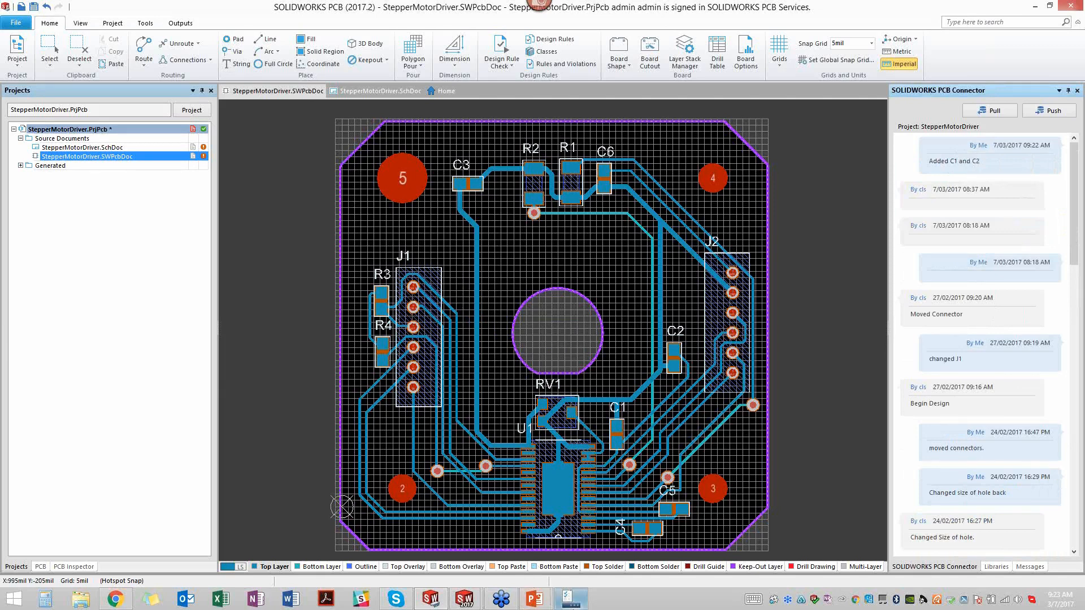
- Switch to StepperMotorDriver.sldasm in SOLIDWORKS and show the changes received with the "Added C1 and C2" comment
mouse_move(465, 598)
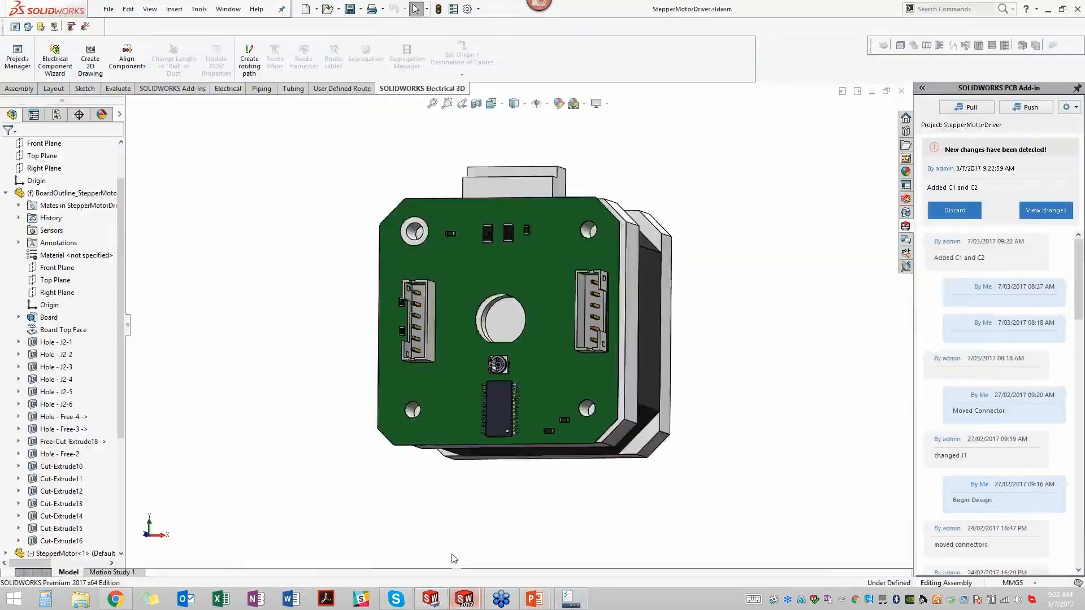
left_click(404, 541)
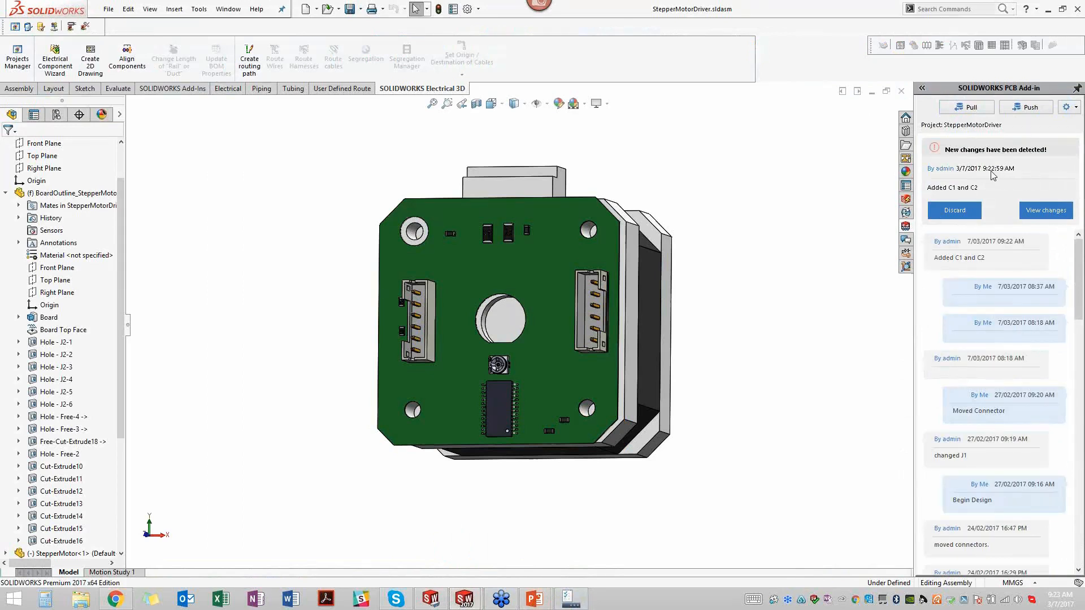
left_click(1035, 212)
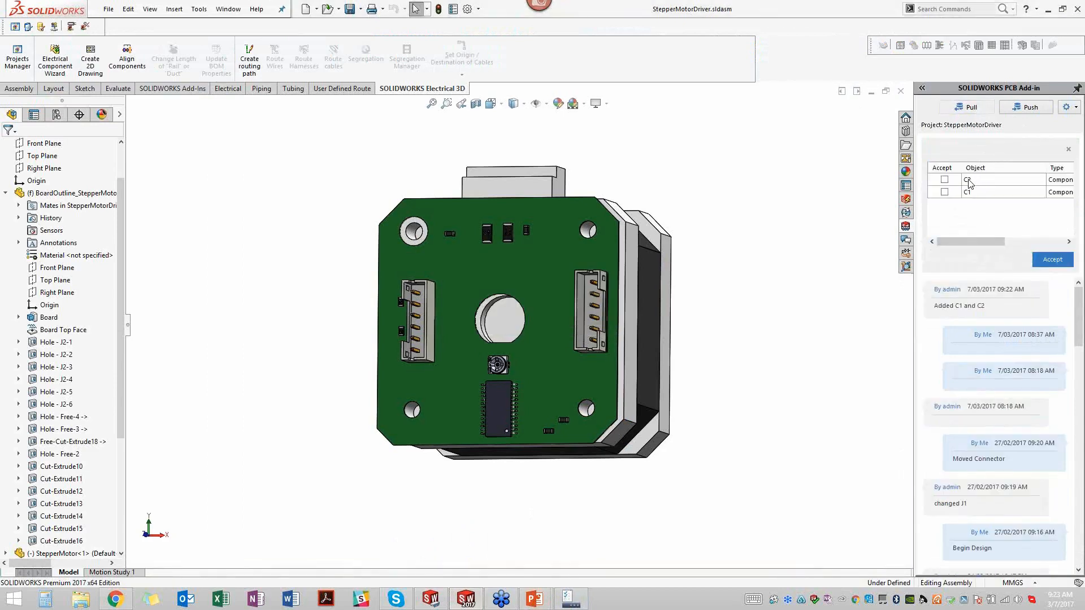
- Preview the proposed positions of components C2 and C1 on the 3D board, switching between the two
left_click(968, 180)
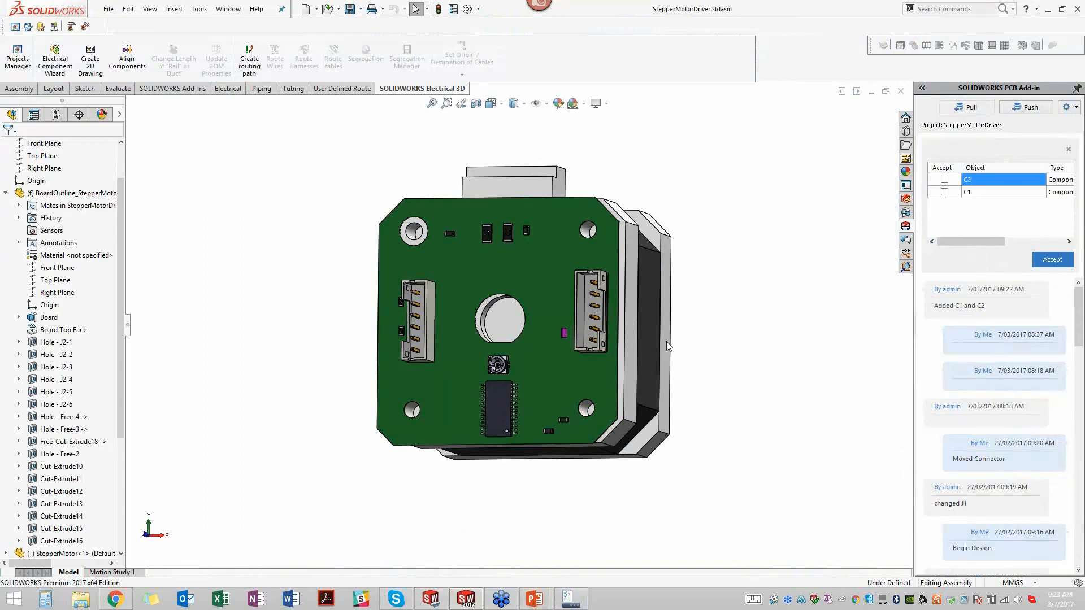
scroll(563, 327, "down", 5)
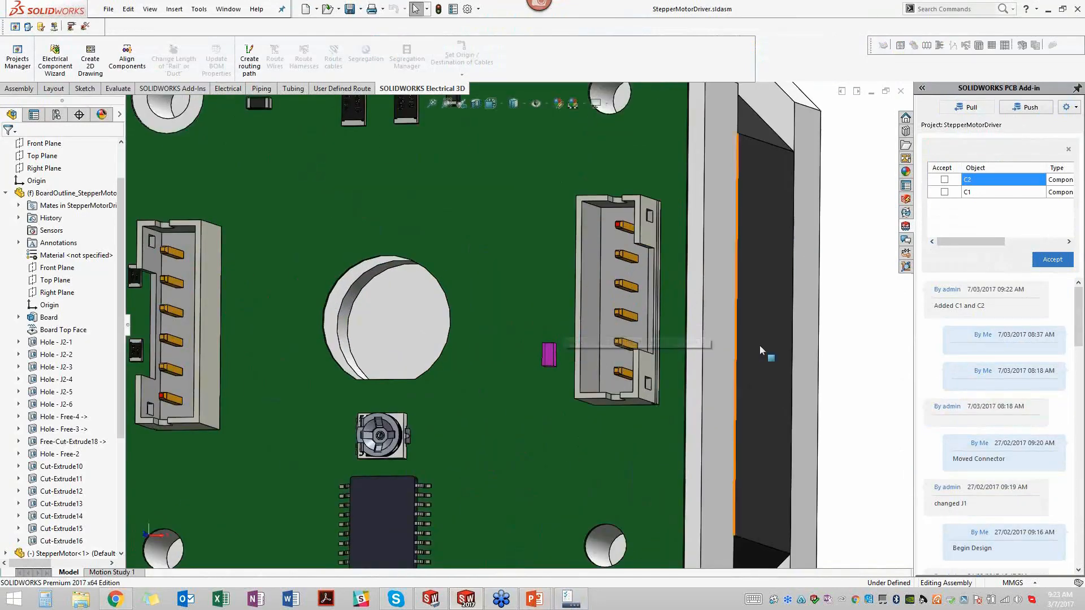
scroll(591, 391, "up", 5)
scroll(460, 504, "down", 5)
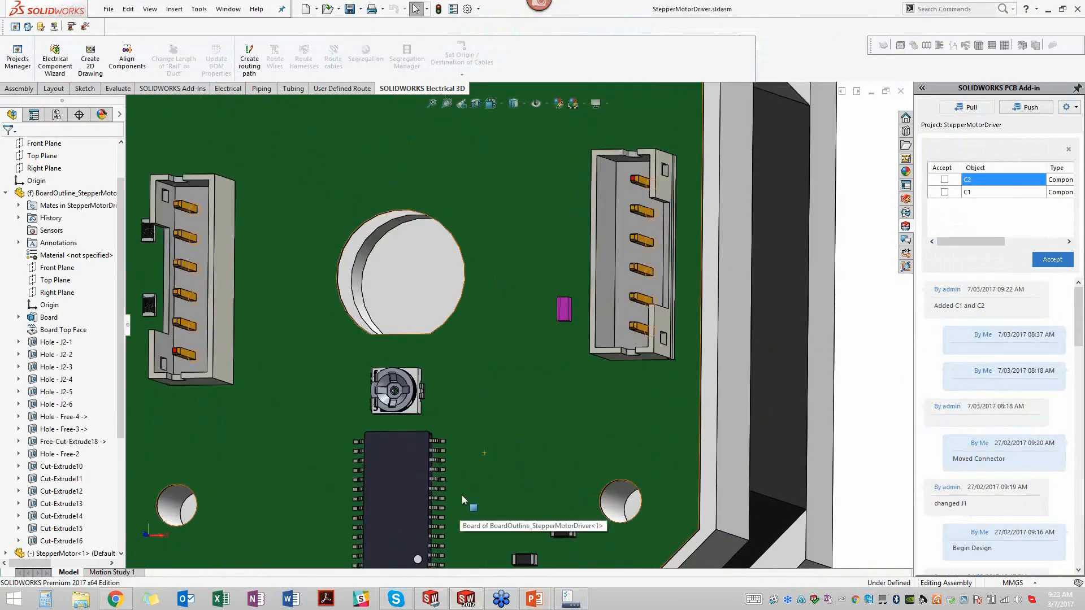
left_click(982, 193)
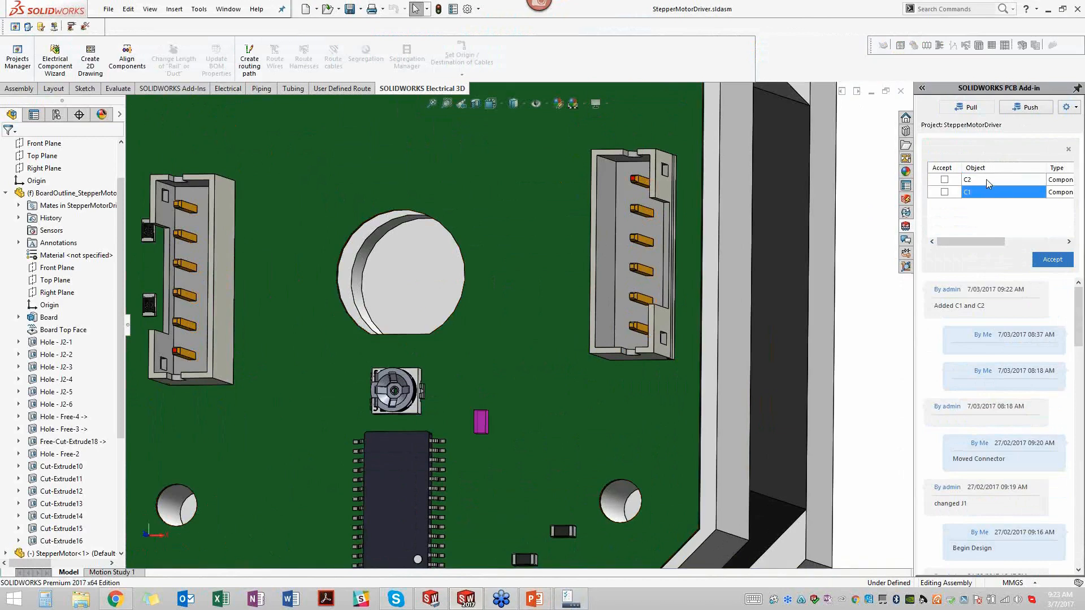
left_click(985, 179)
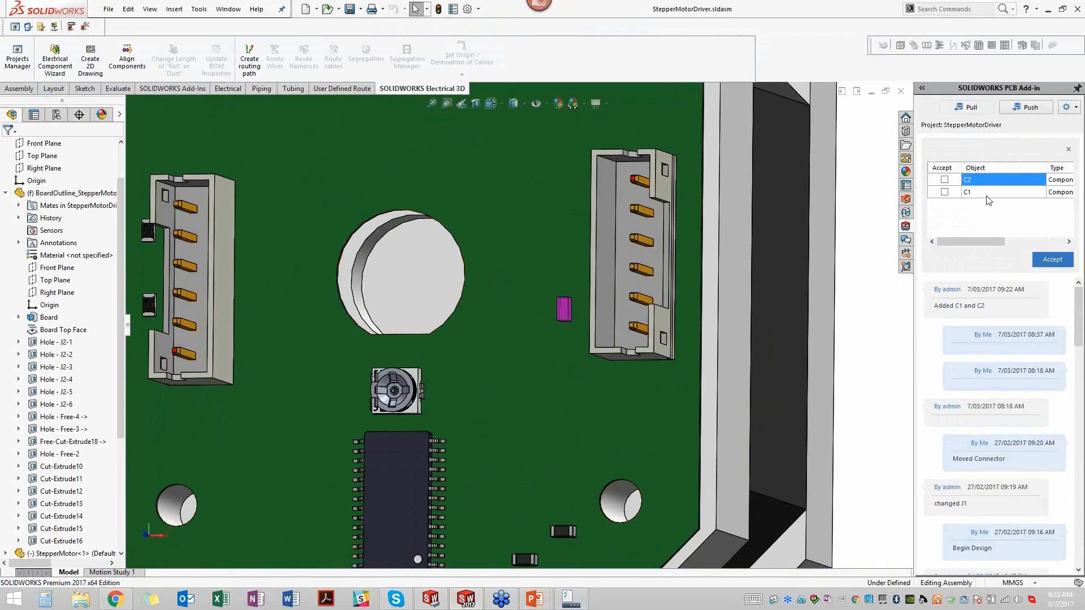
left_click(986, 194)
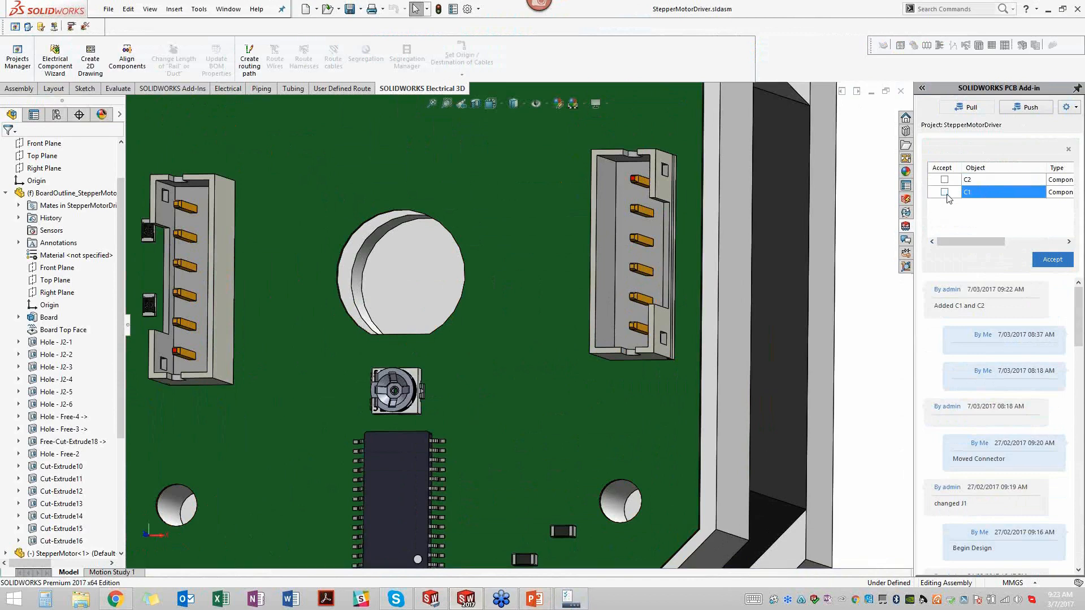
- Mark all the proposed component changes, C2 and C1, for acceptance and accept them into the assembly
right_click(984, 193)
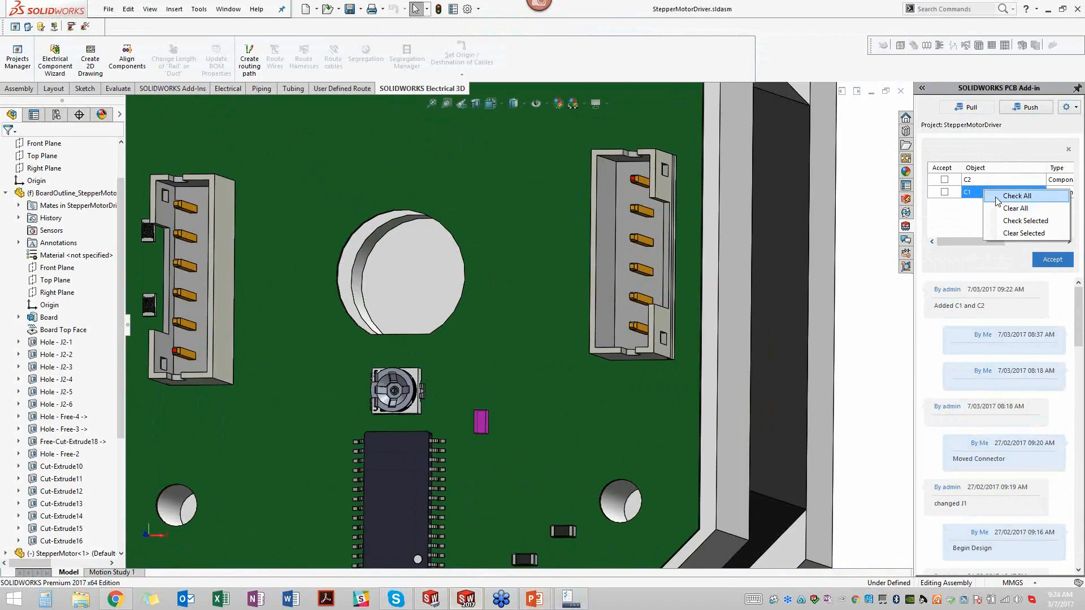
left_click(997, 198)
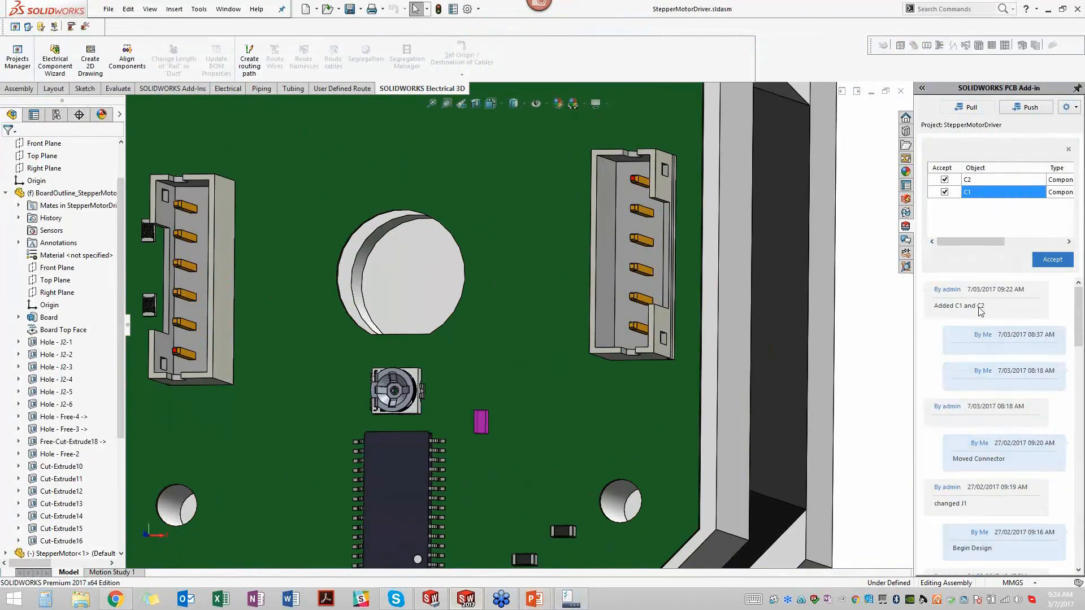
left_click(1052, 259)
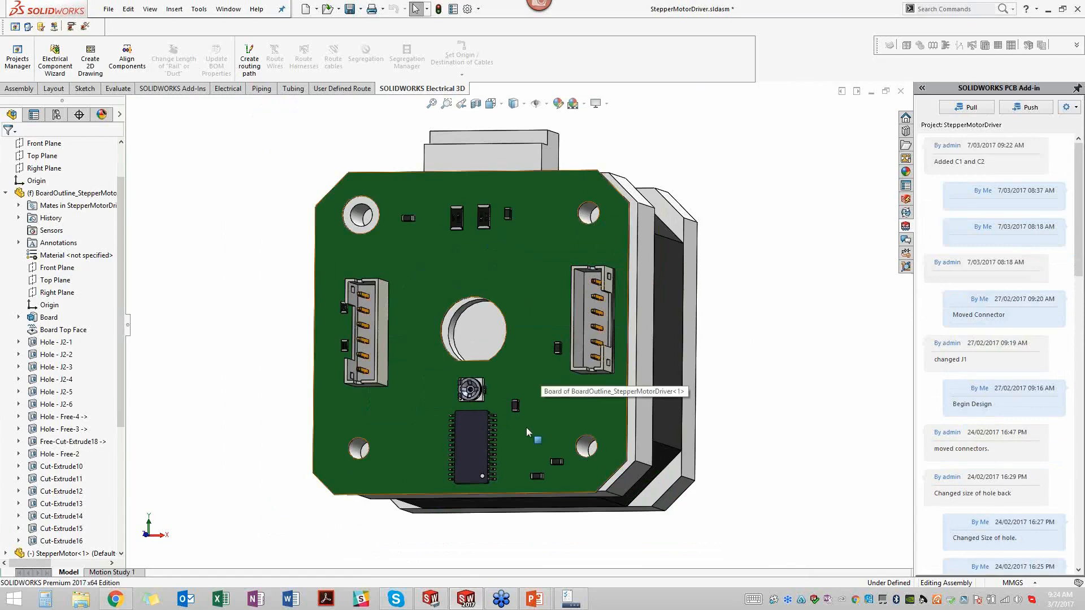
- Examine the updated board and motor assembly around C1, C2 and the mounting holes from close up and another angle
scroll(528, 428, "up", 2)
scroll(528, 428, "down", 1)
scroll(518, 347, "down", 4)
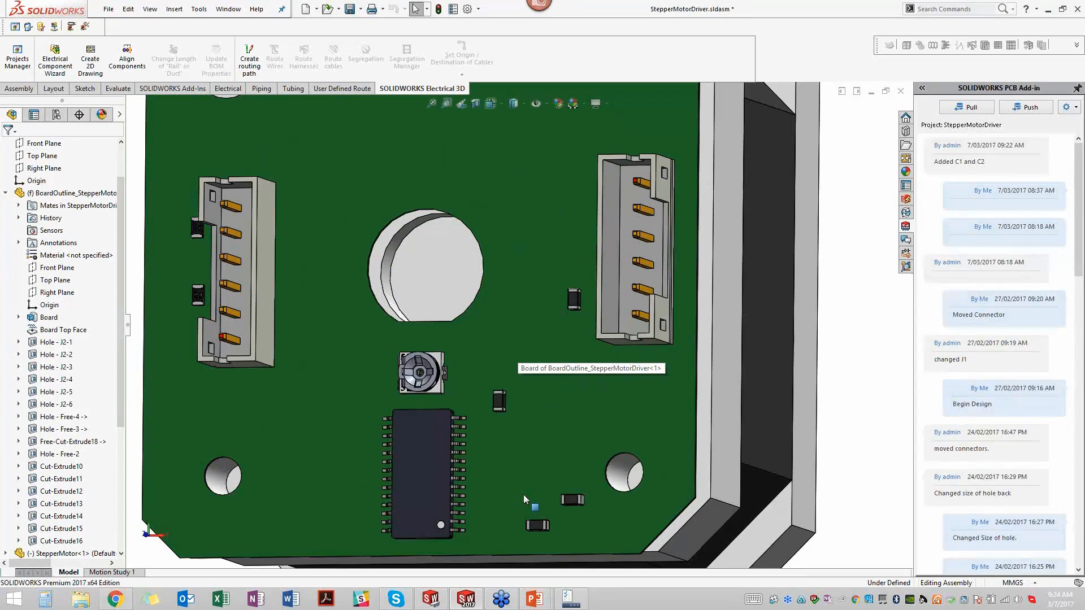
scroll(523, 494, "up", 1)
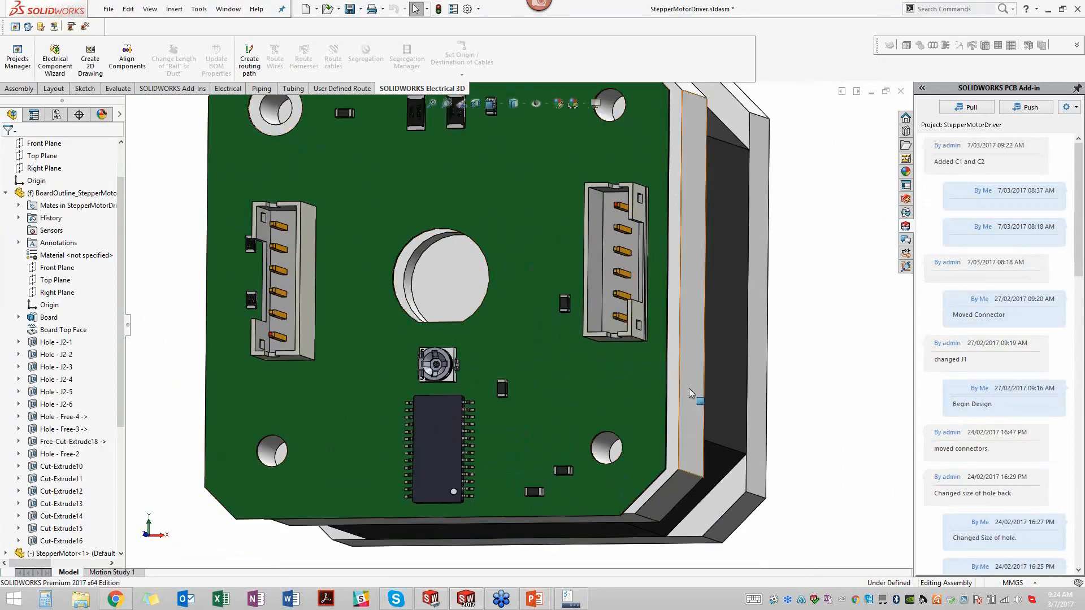
middle_click_drag(704, 366, 705, 408)
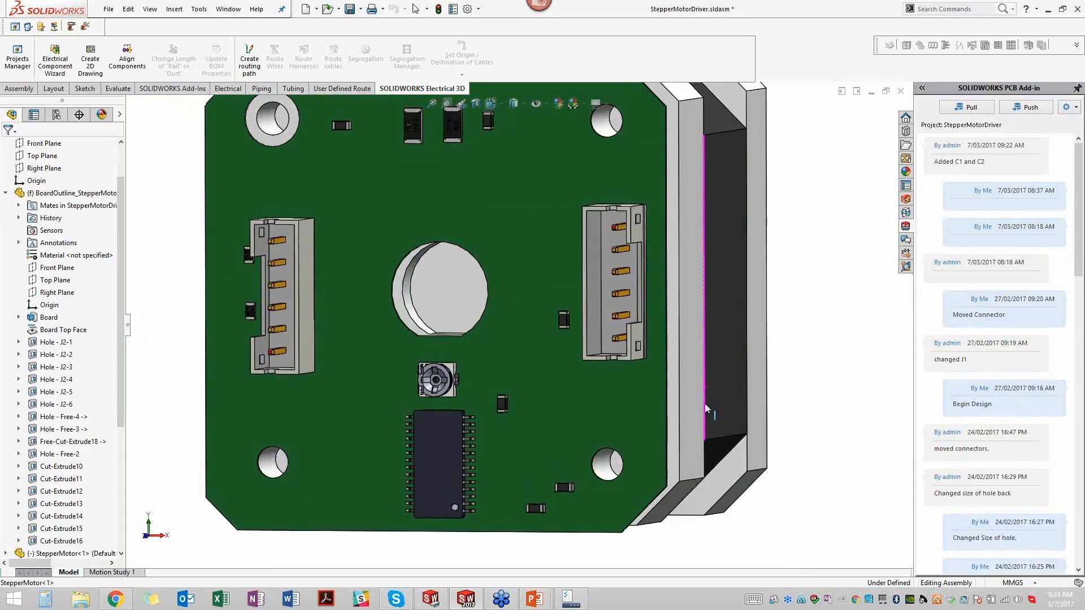
scroll(705, 403, "up", 2)
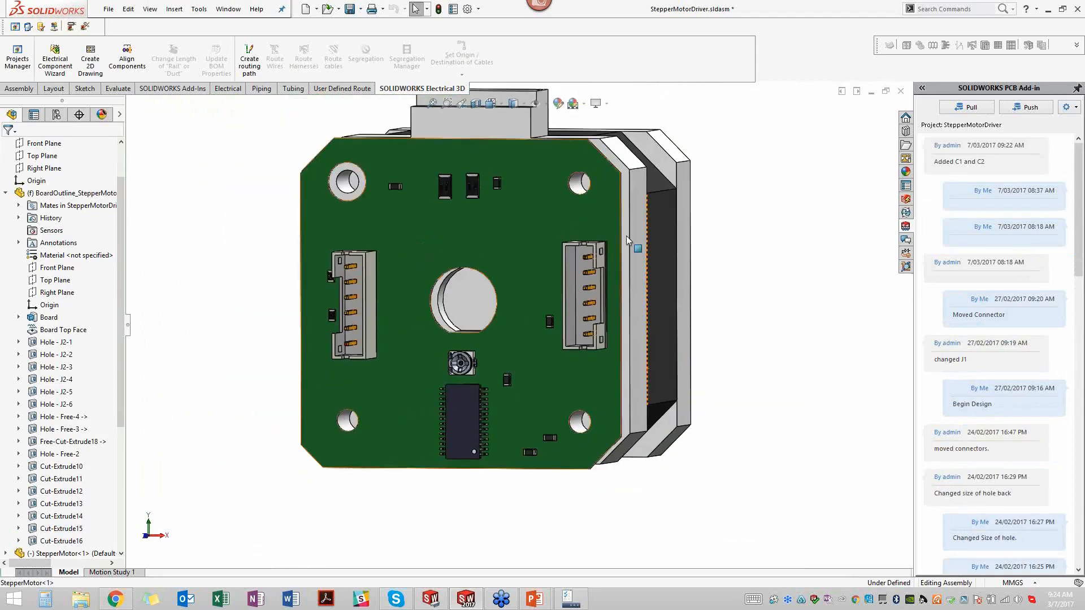
scroll(579, 189, "down", 1)
scroll(579, 192, "down", 1)
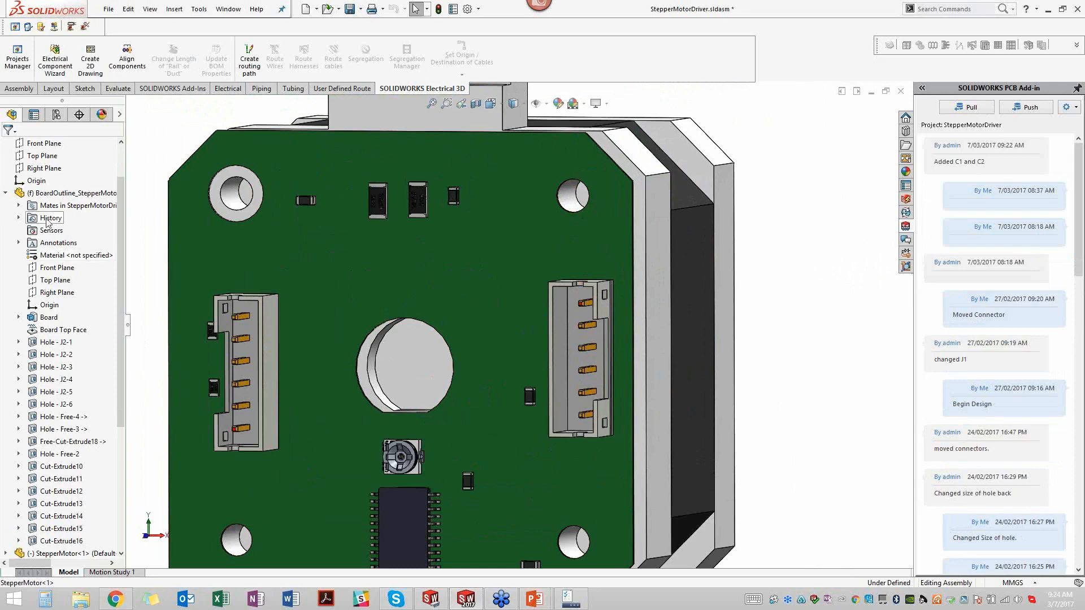
- Edit the sketch of Hole - Free-4, enlarge its circle to about 5.37 mm diameter, and return to the assembly
scroll(120, 228, "down", 3)
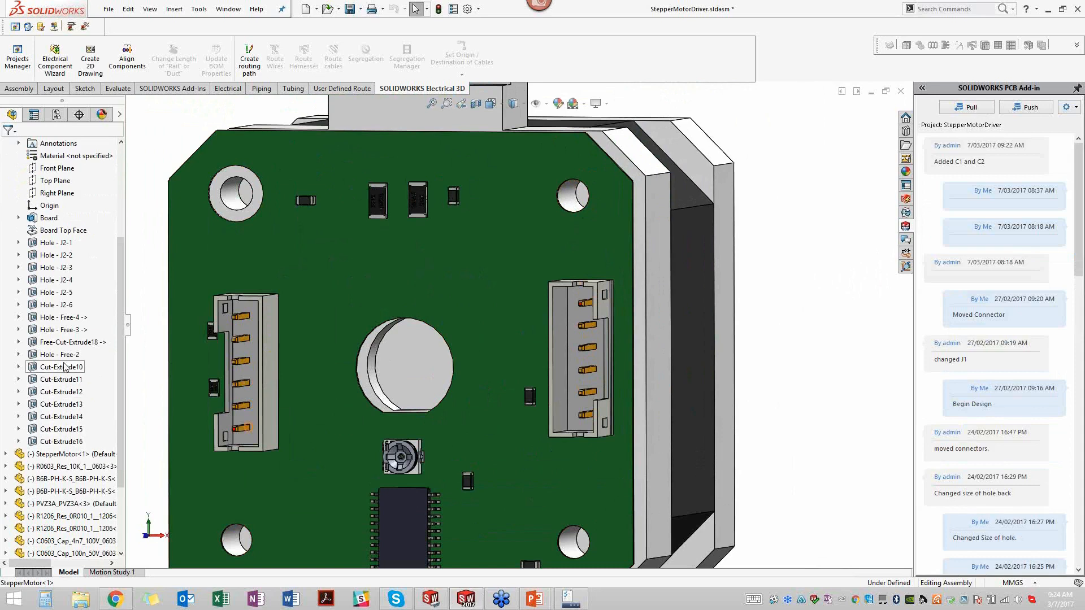
left_click(61, 318)
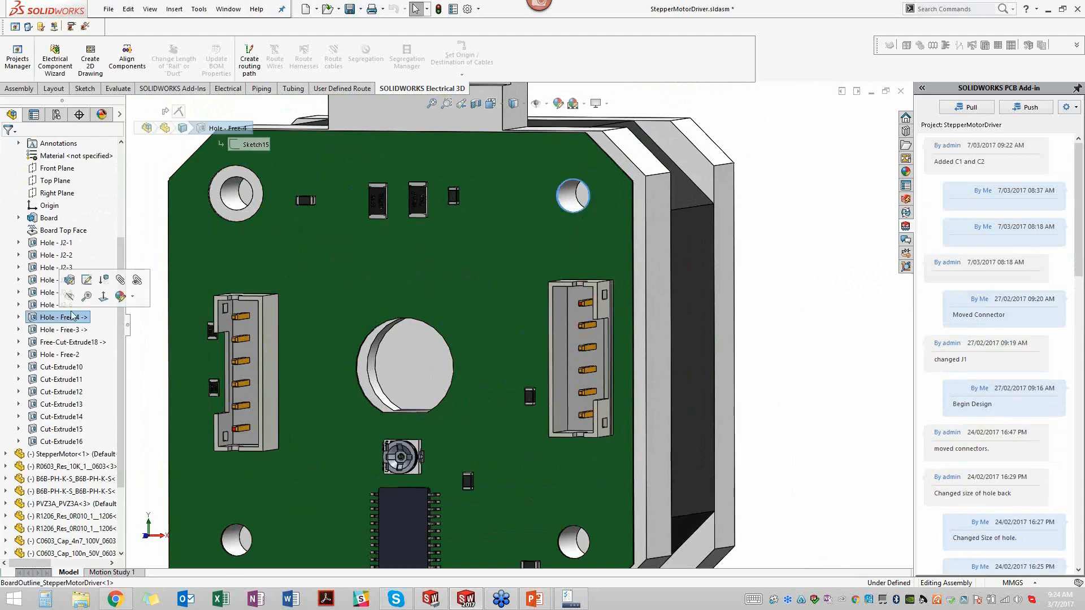
left_click(90, 281)
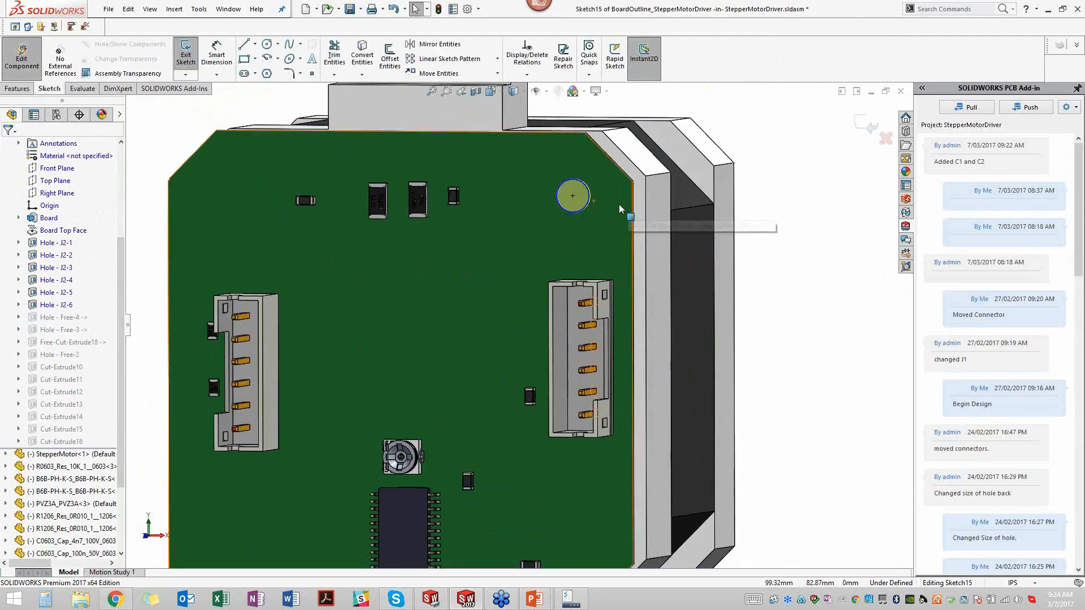
left_click(579, 214)
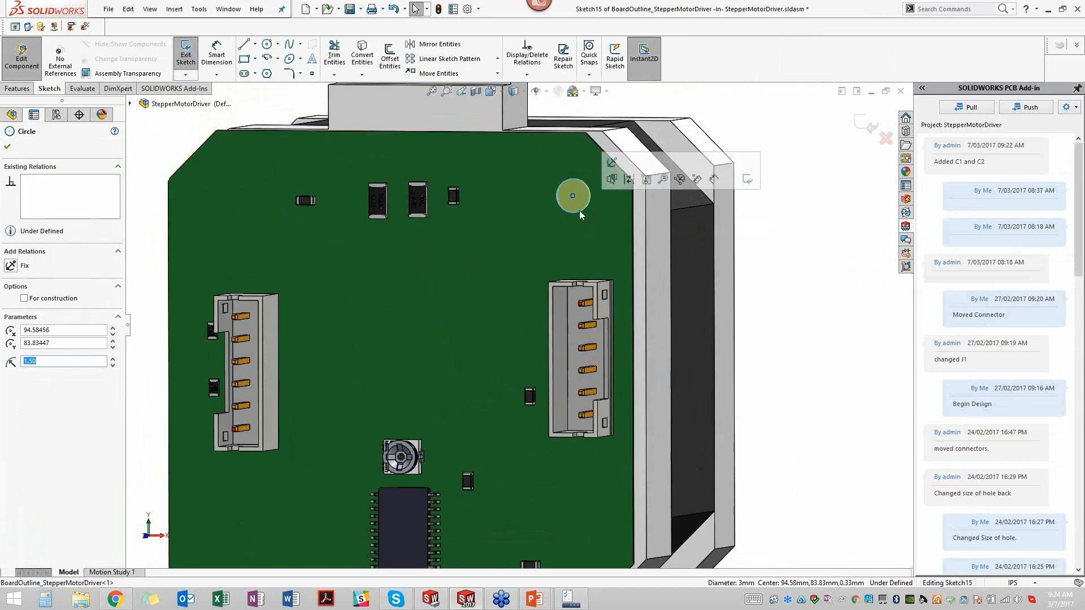
left_click_drag(587, 221, 588, 222)
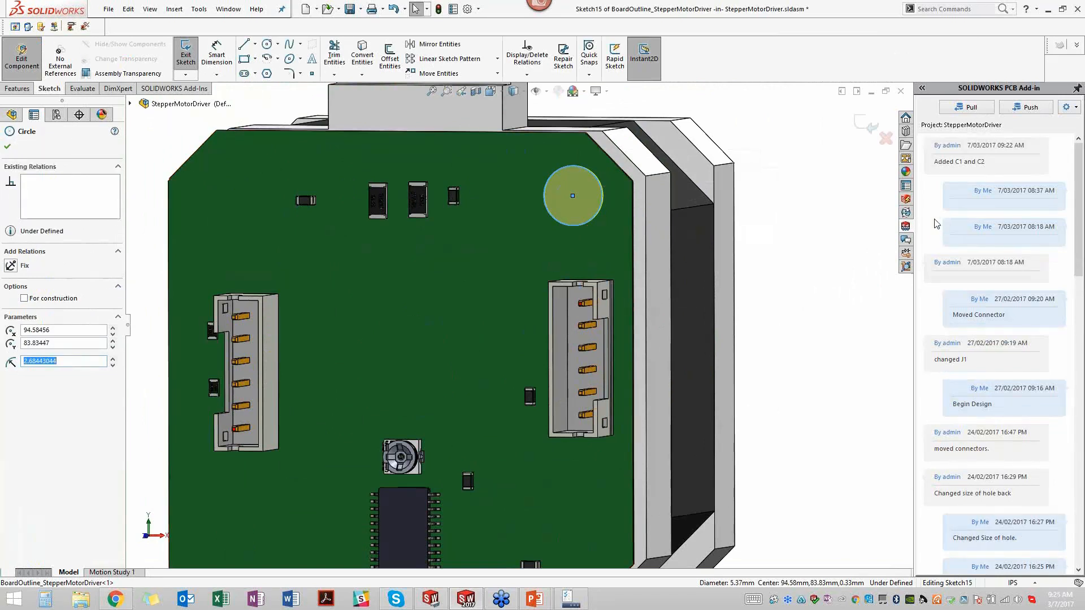
left_click(861, 121)
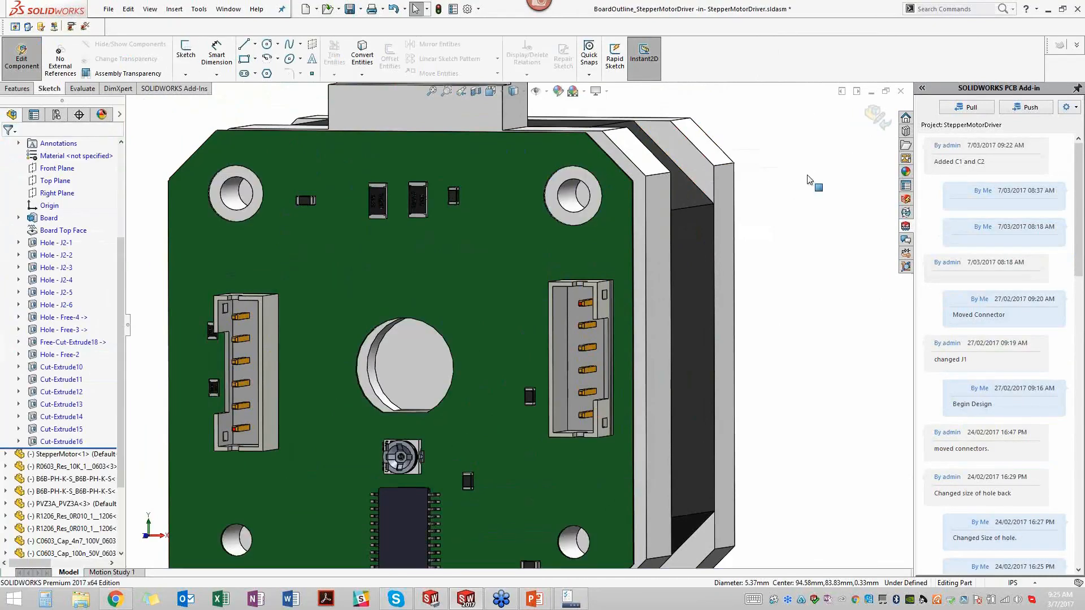
left_click(875, 114)
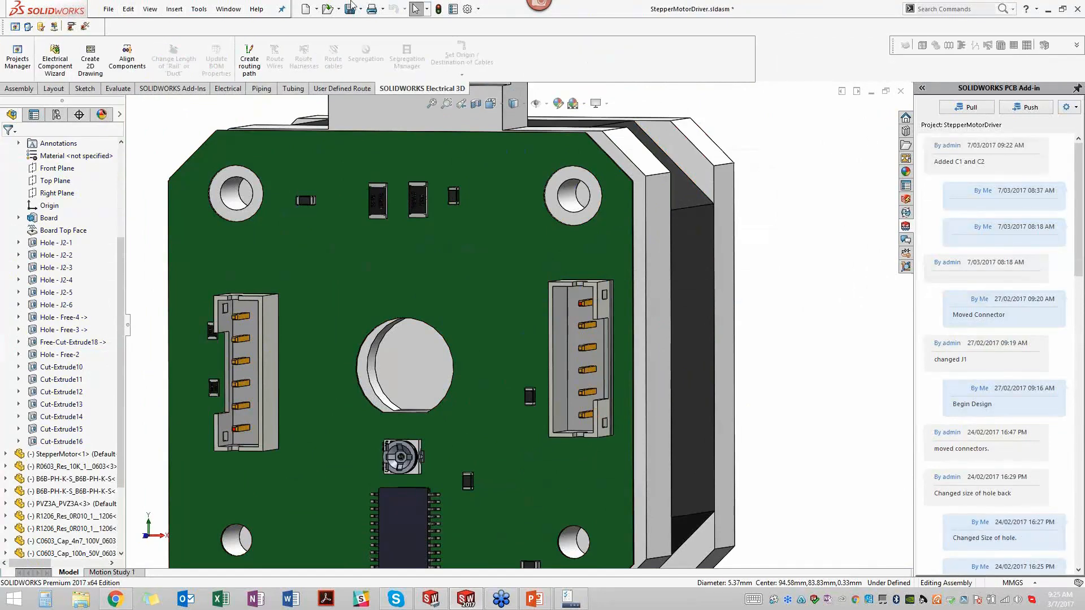
- Save the assembly and push the hole change to the project with the comment "Changed Size of Mounting Hole"
left_click(350, 8)
left_click(247, 170)
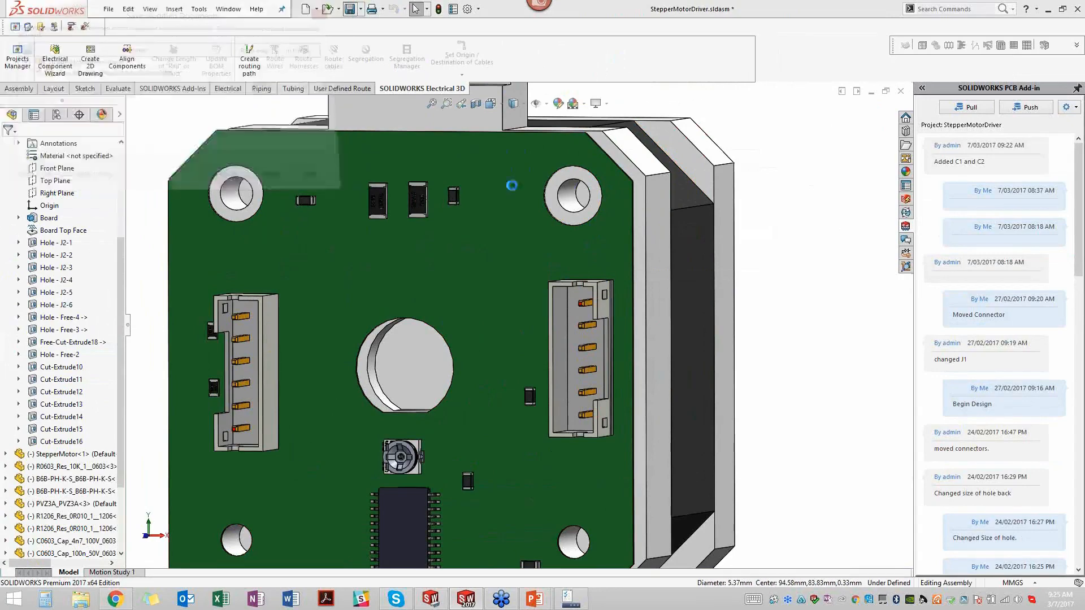
left_click(1018, 109)
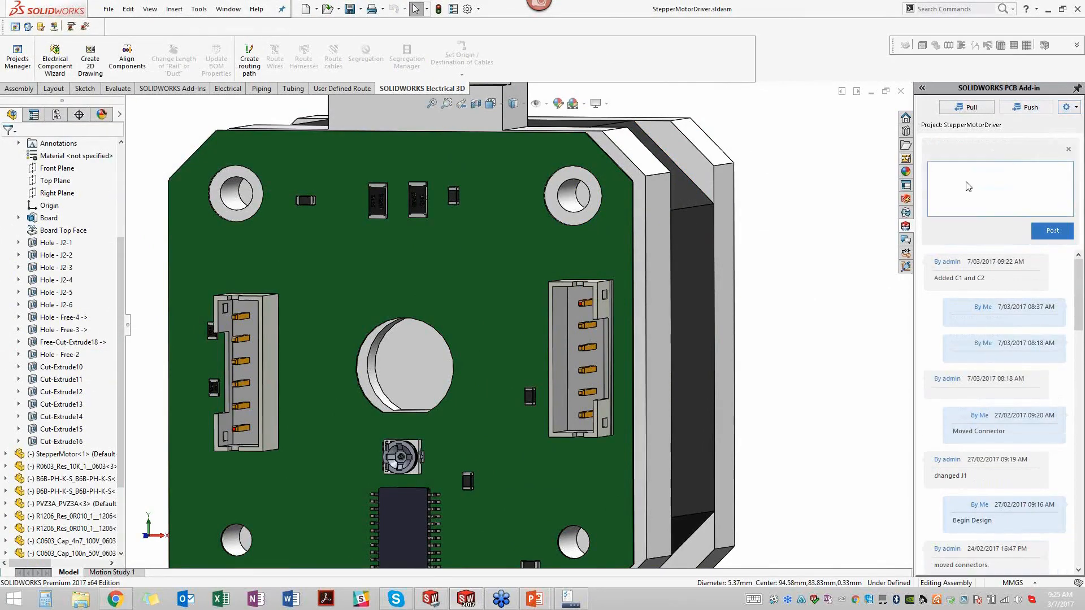
type("Chan")
key("BackSpace")
type("unting Hole")
left_click(1061, 233)
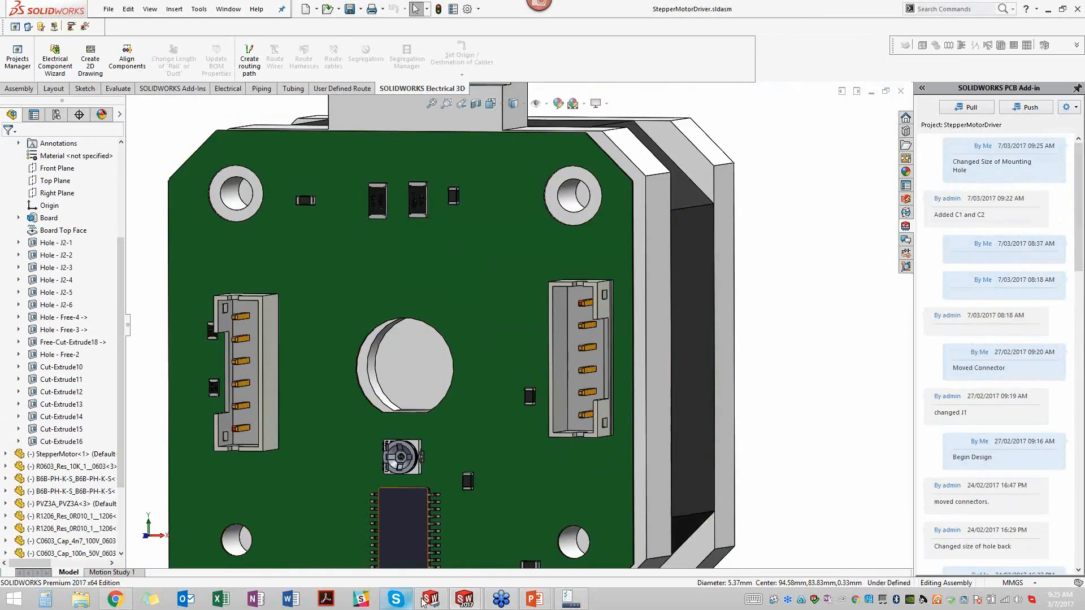
- Switch to SOLIDWORKS PCB, preview the incoming change to hole Free-4, and accept it into the board layout
mouse_move(438, 603)
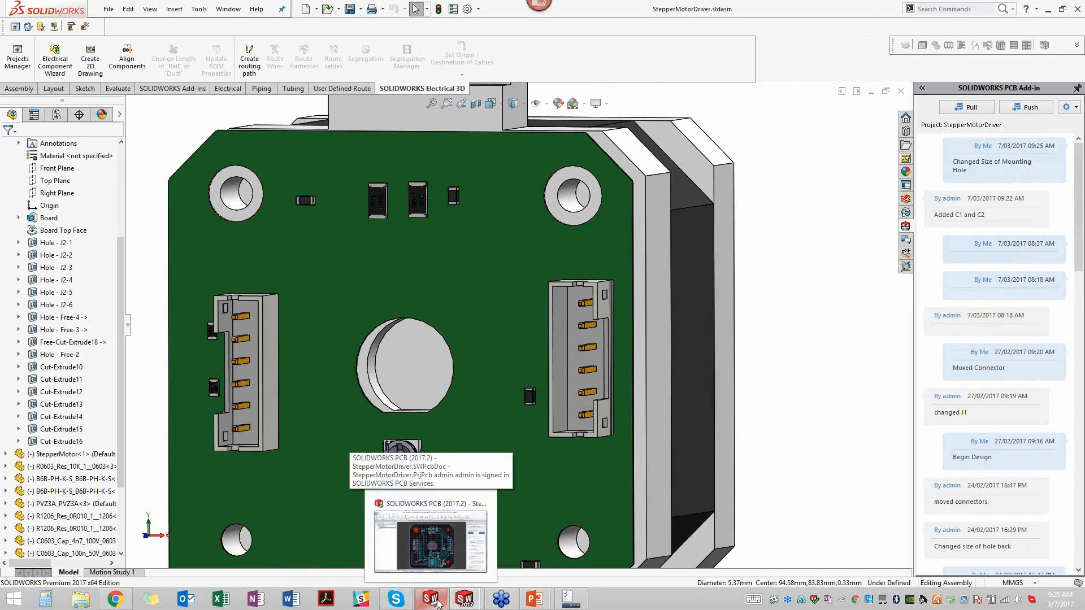
left_click(438, 603)
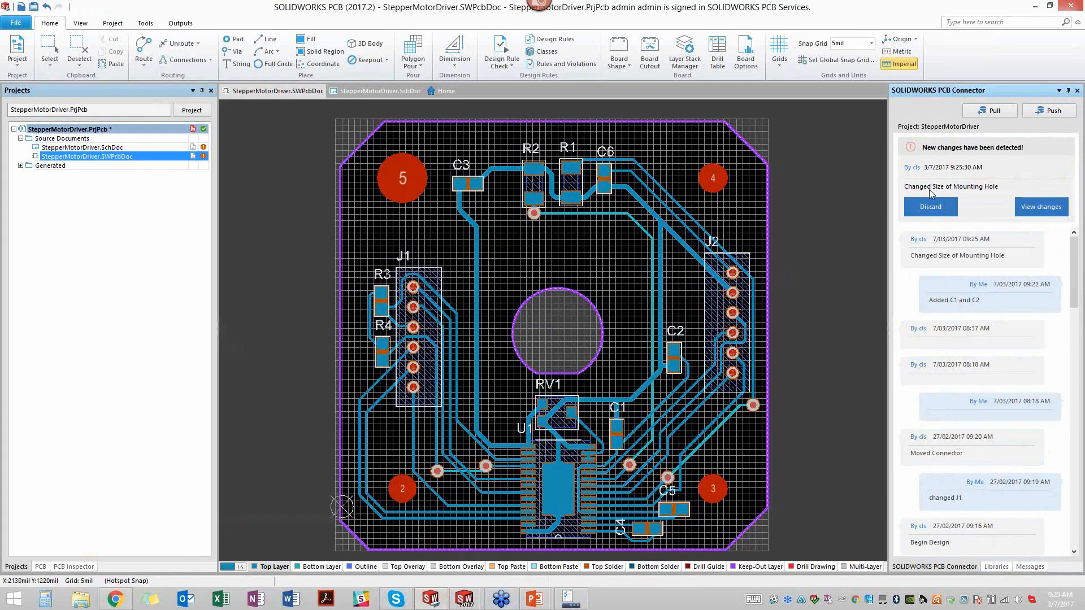
left_click(1021, 204)
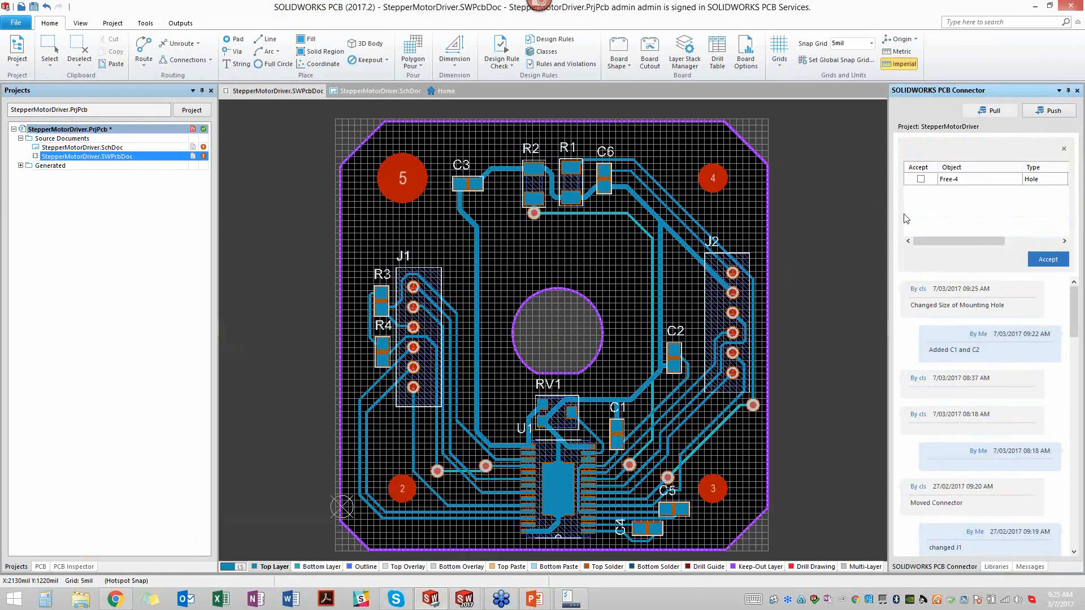
left_click(952, 181)
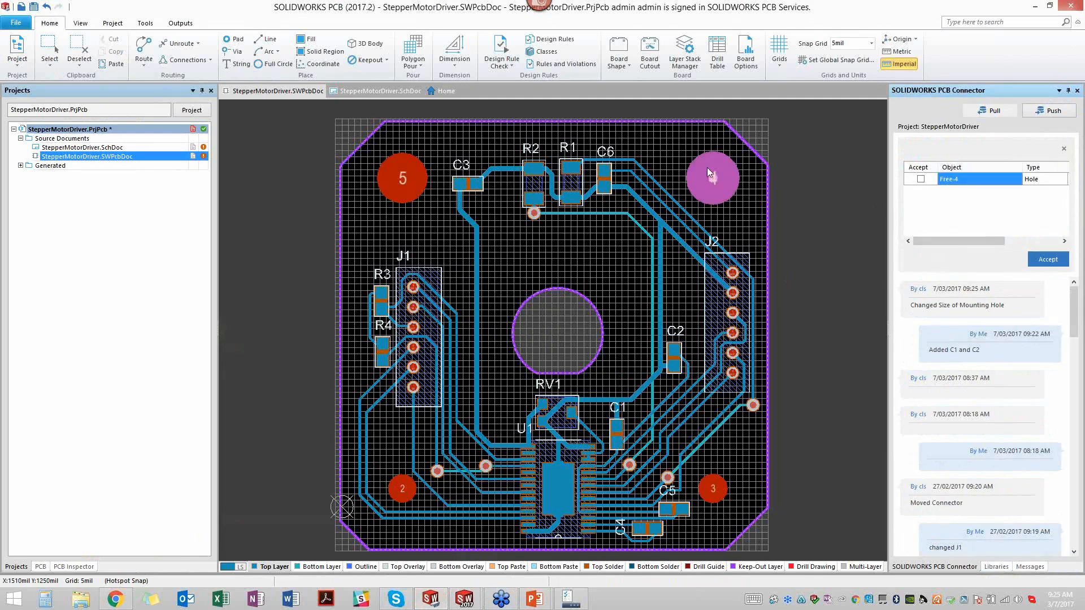
left_click(920, 179)
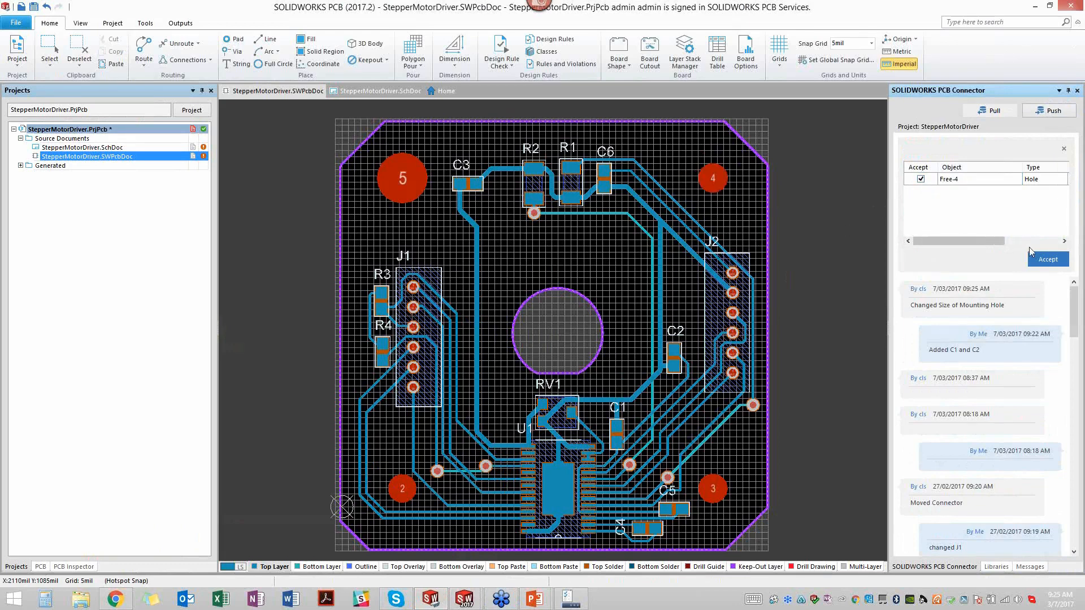
left_click(1043, 261)
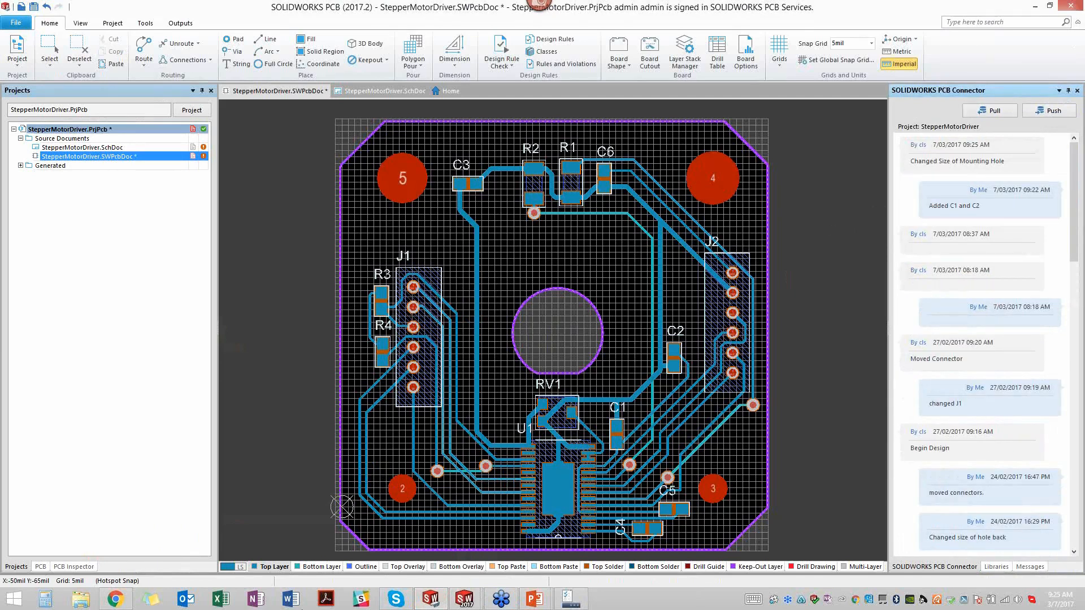
- Copy the hole size of mounting pad 2 and apply it to pad 5, setting its hole size to 113.369 mil
right_click(401, 487)
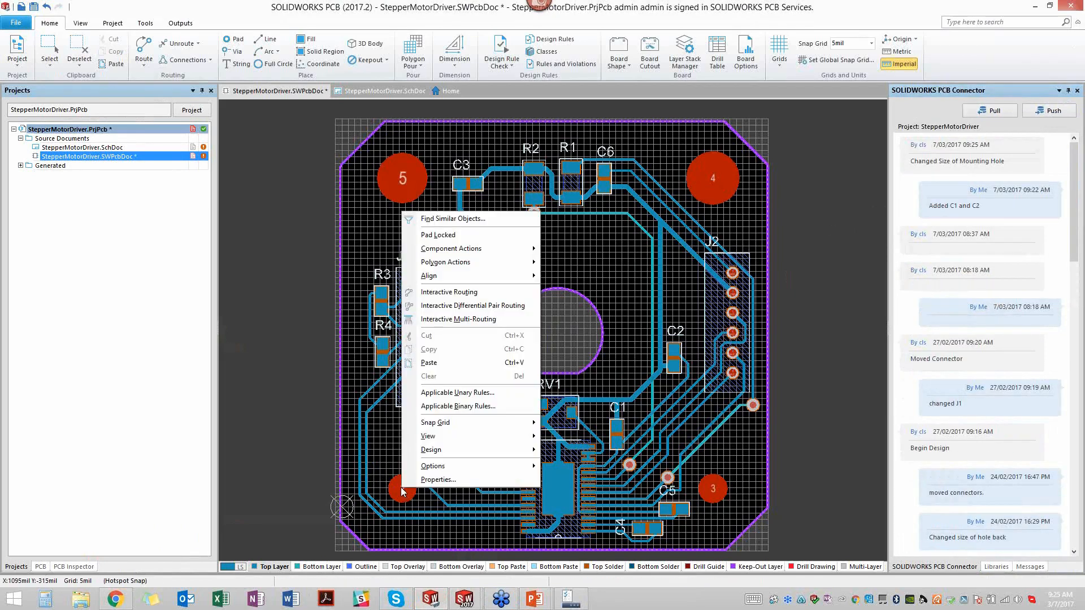
left_click(452, 480)
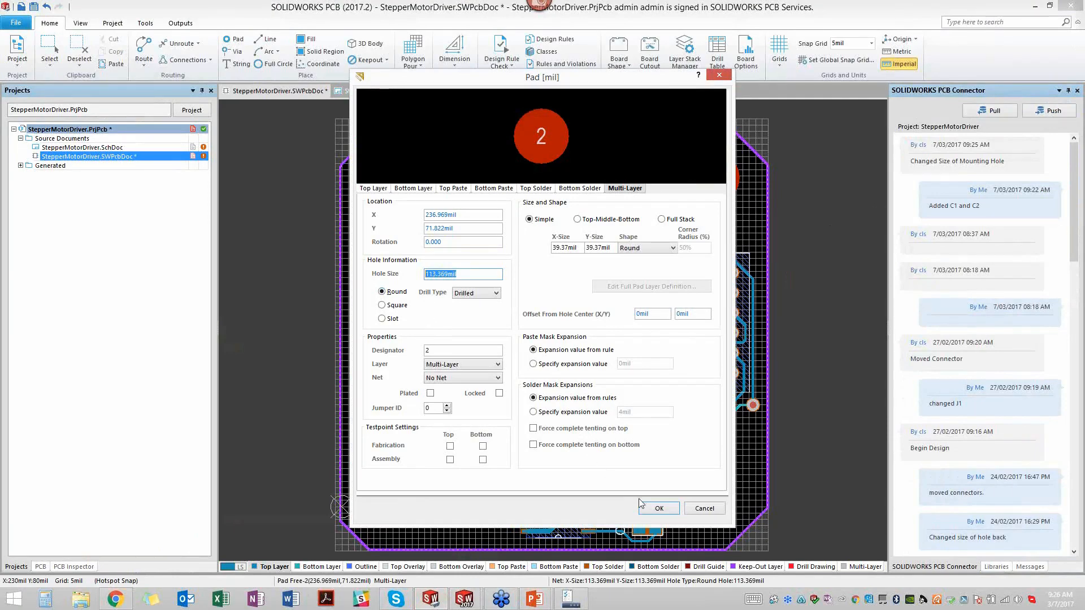
left_click(658, 508)
right_click(404, 184)
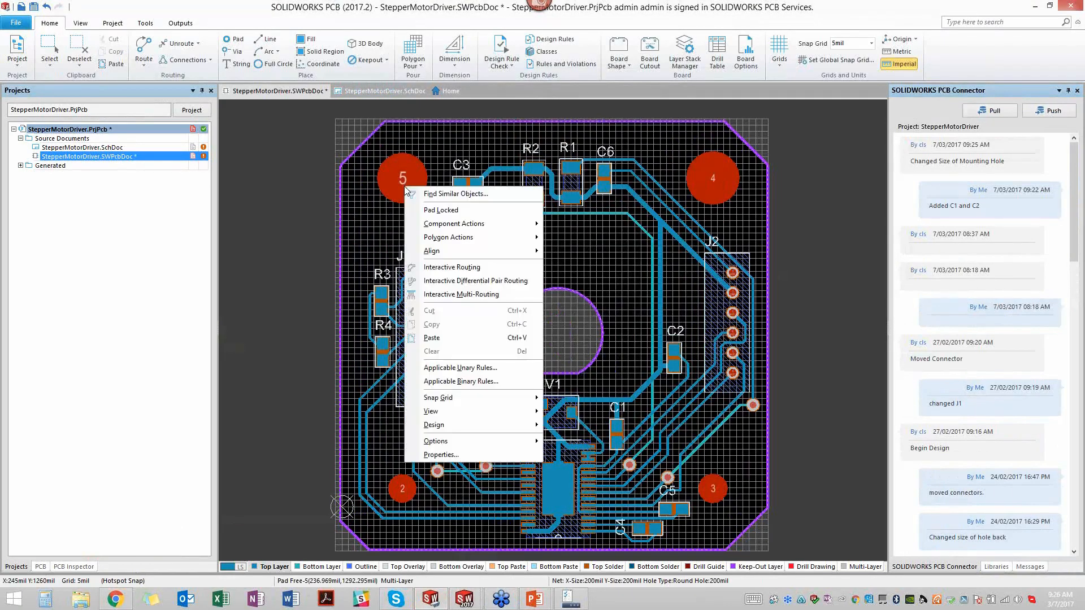
left_click(441, 454)
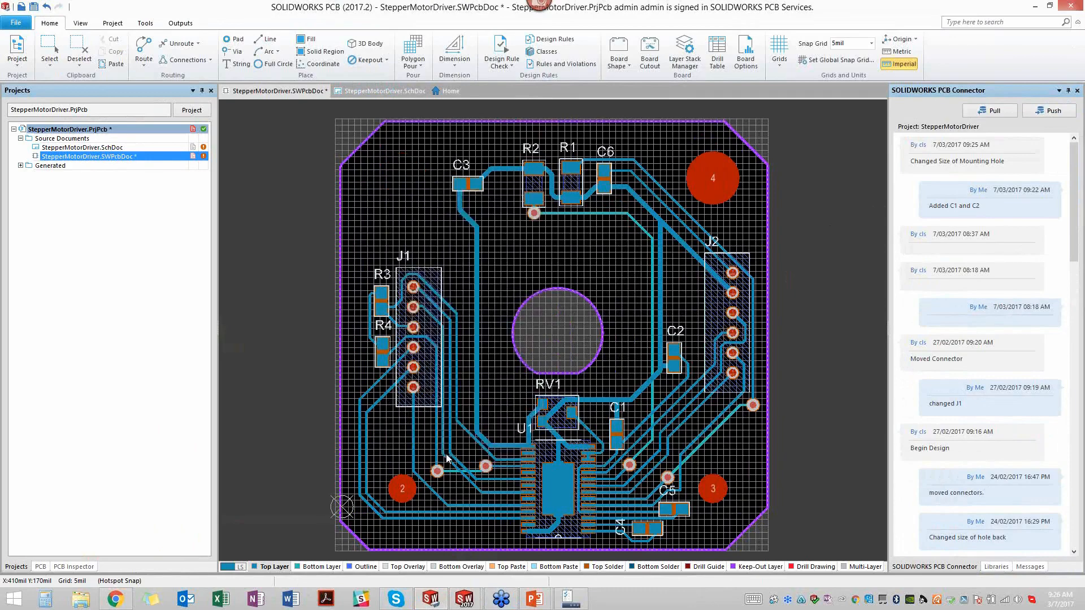
type("113.369mil")
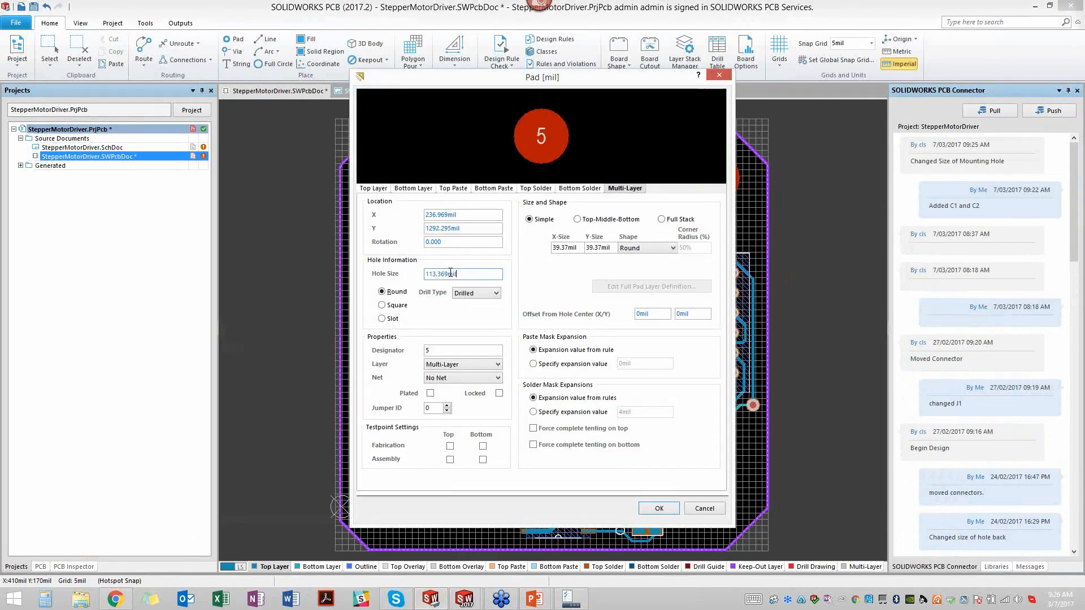
left_click(658, 508)
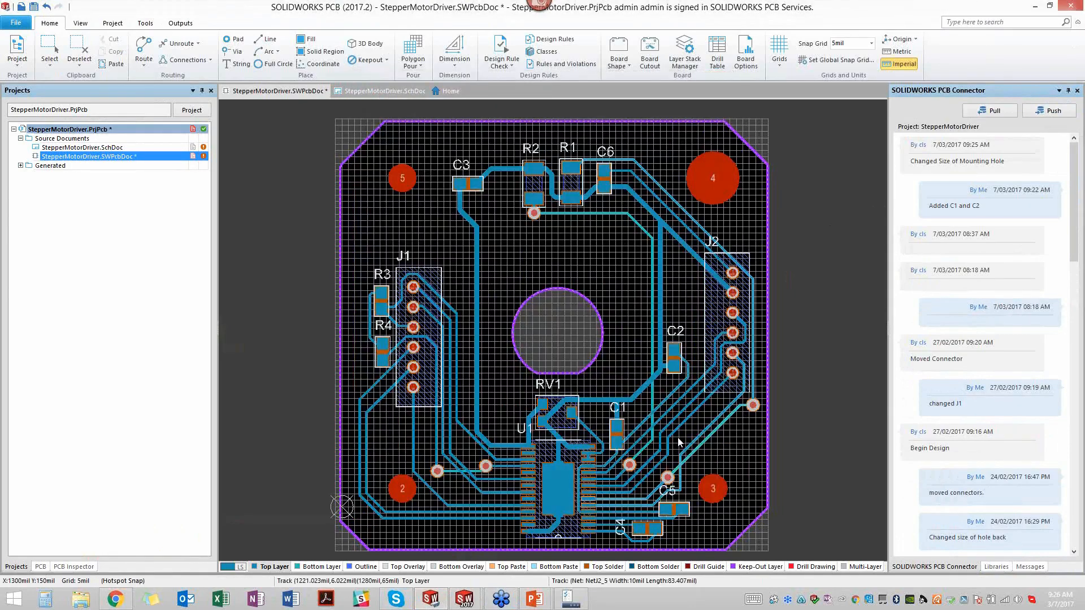
- Set the hole size of mounting pad 4 to 113.369 mil
right_click(725, 192)
left_click(761, 456)
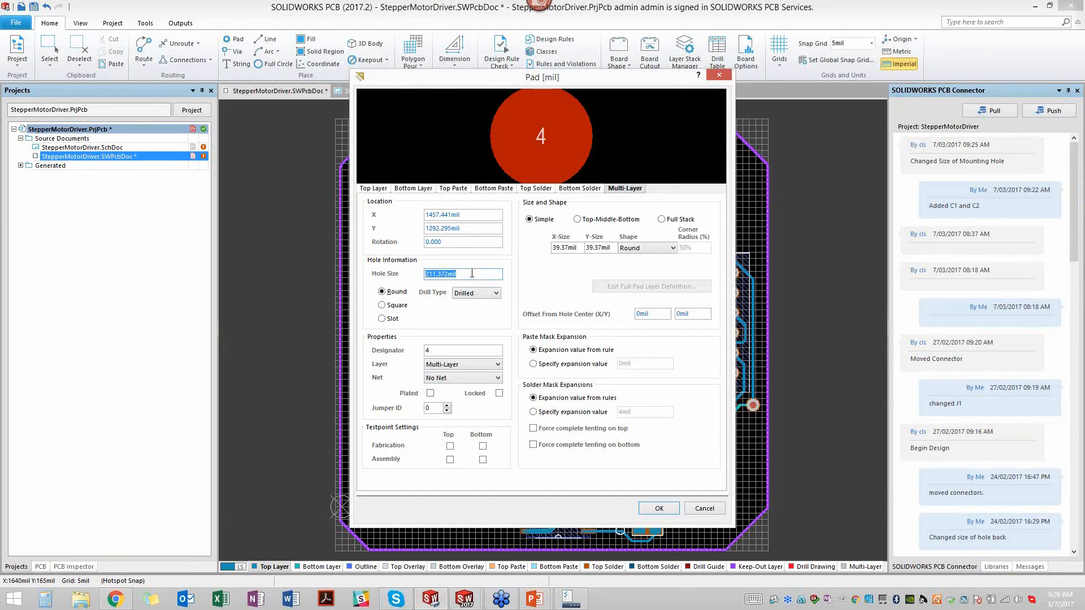
type("111.372mil")
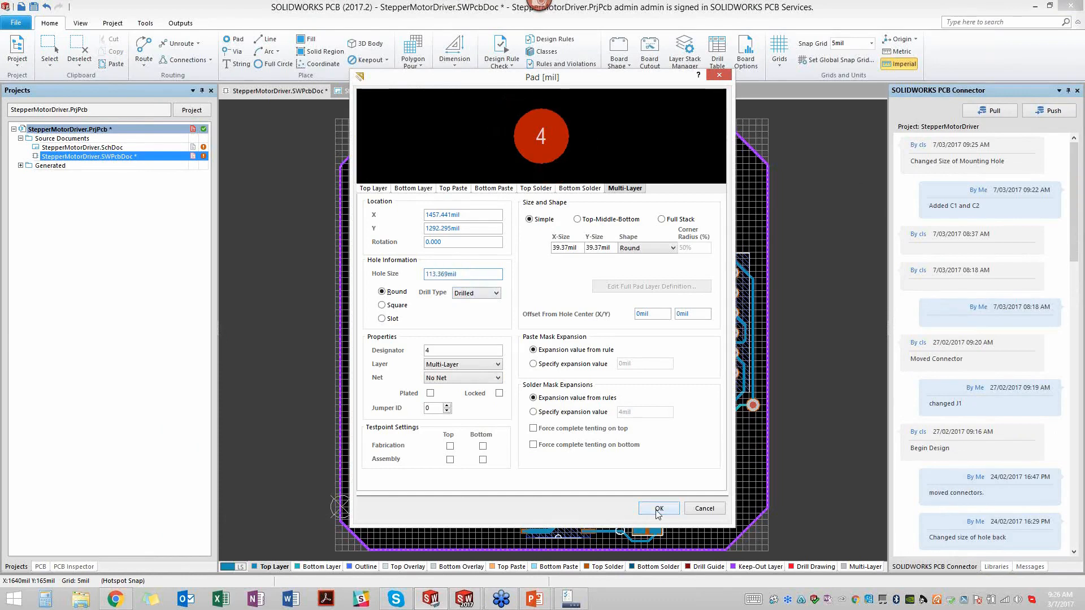
left_click(656, 510)
- Save the board document and push it to the project with the comment "Return Mounting Holes to orginial State"
left_click(34, 7)
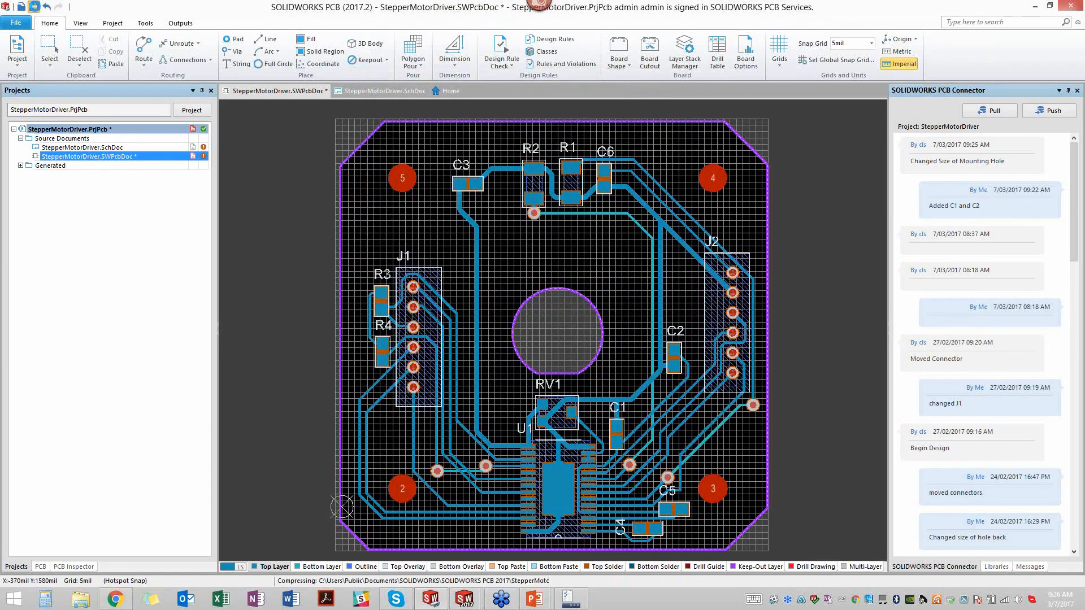
left_click(1046, 112)
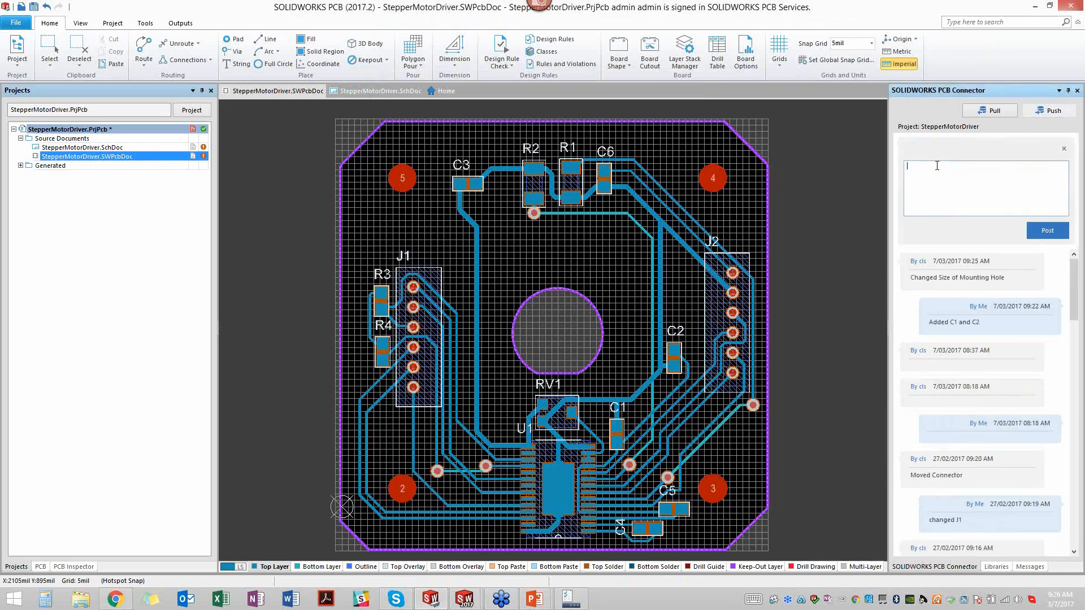
type("Return Mounting Holes to orginial State")
left_click(1046, 230)
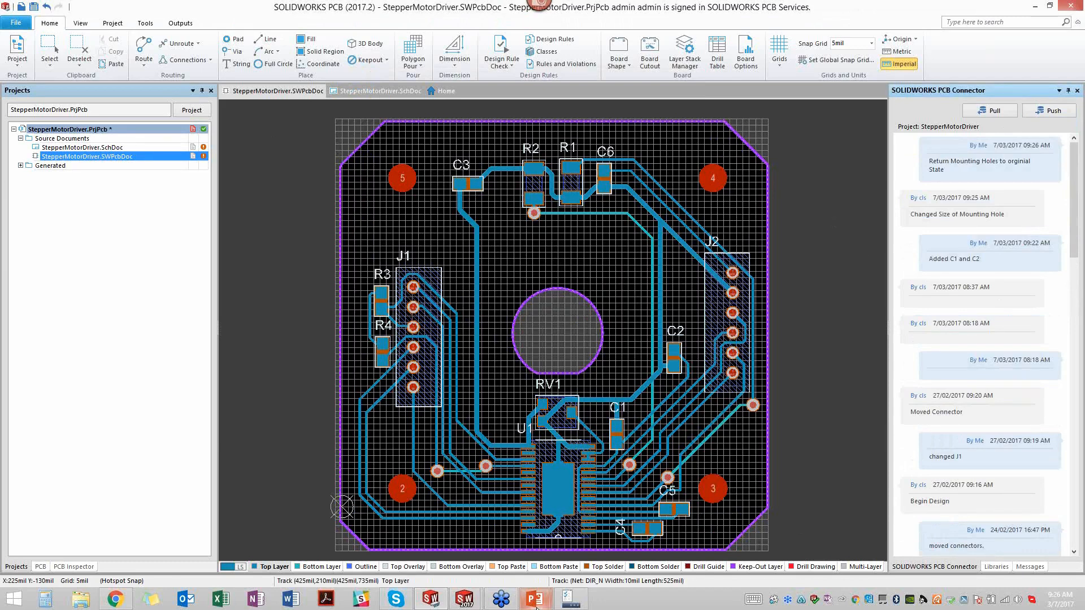
- Switch to the StepperMotorDriver assembly in SOLIDWORKS, review the incoming hole changes, and accept both Free-4 and Free-5
mouse_move(464, 599)
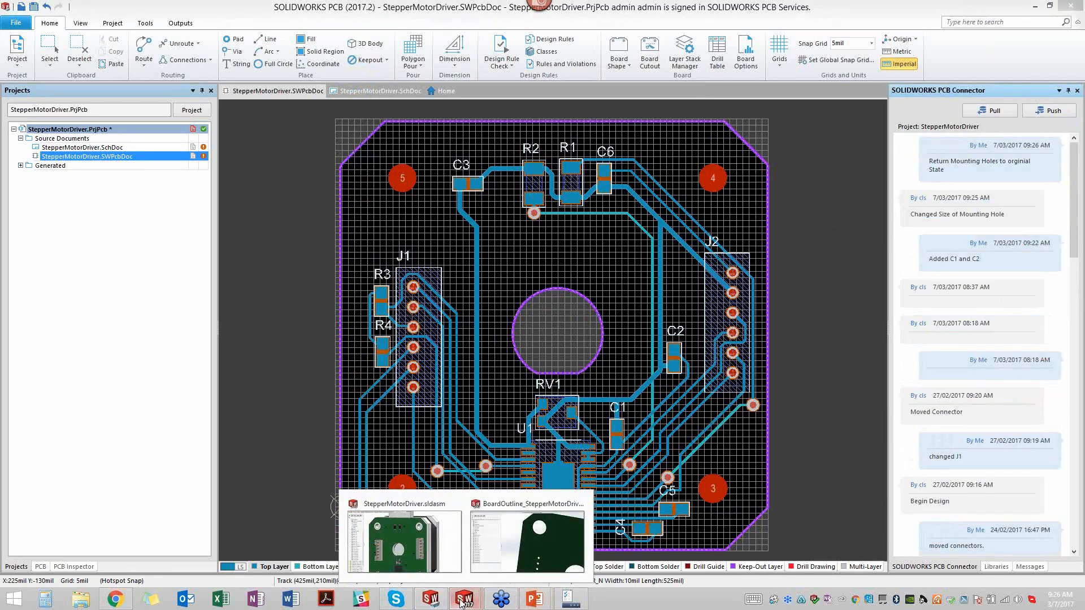
left_click(419, 542)
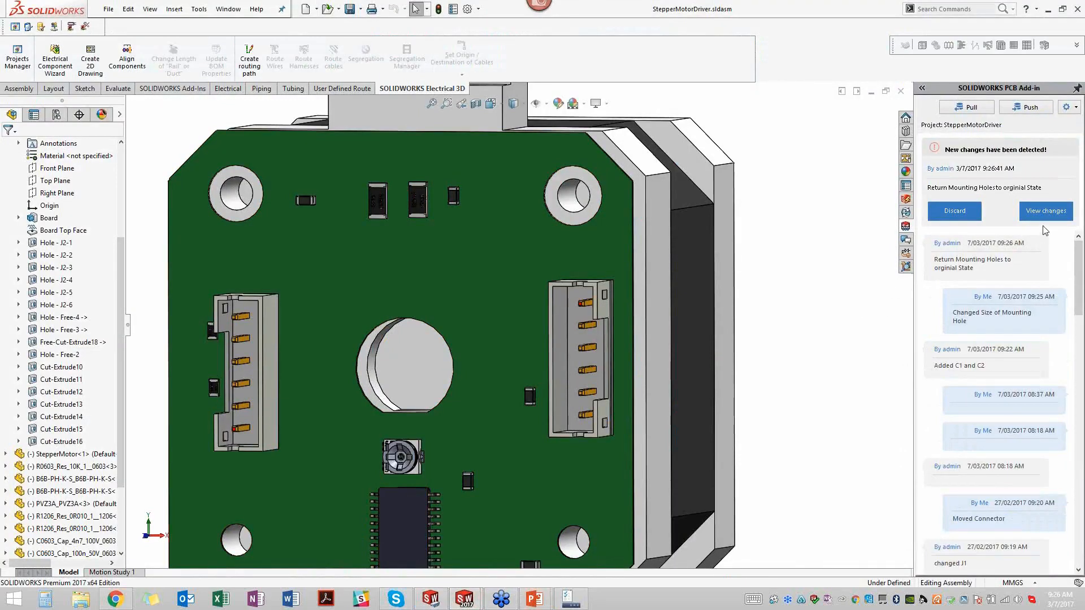
left_click(1048, 212)
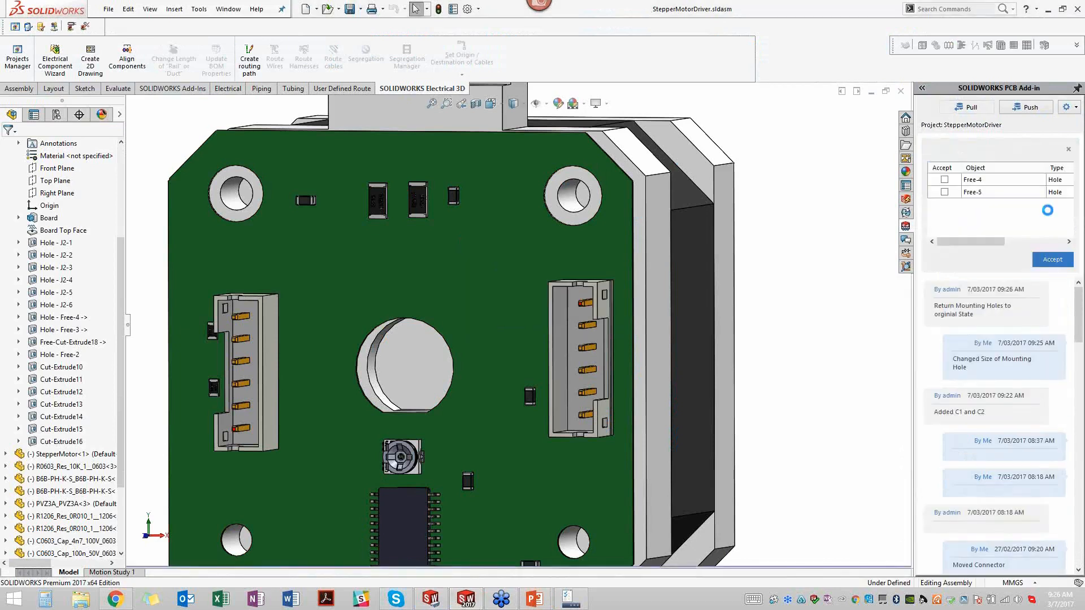
left_click(990, 183)
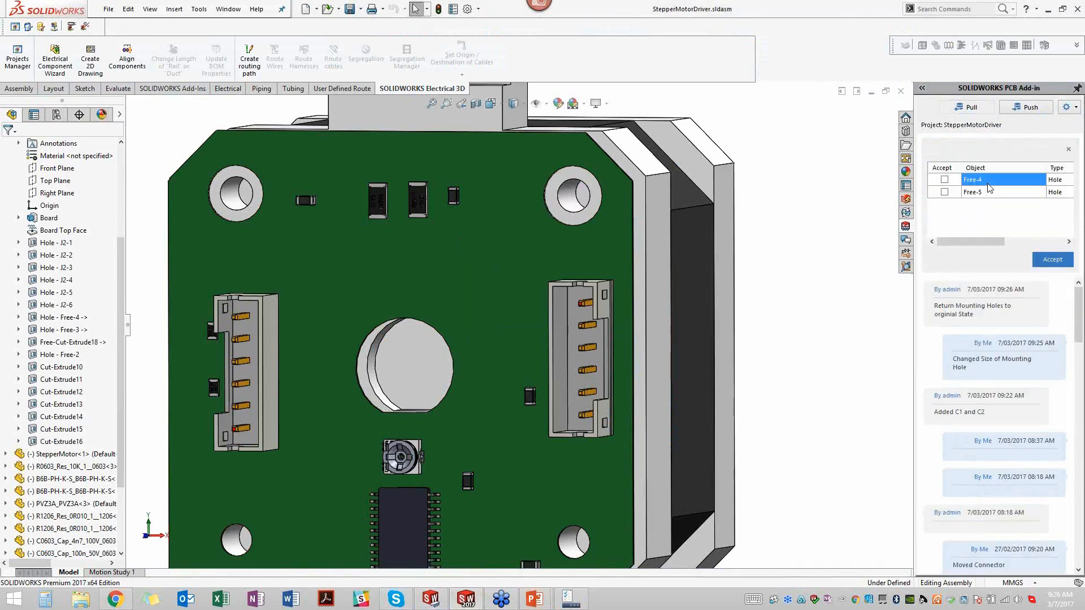
left_click(987, 196)
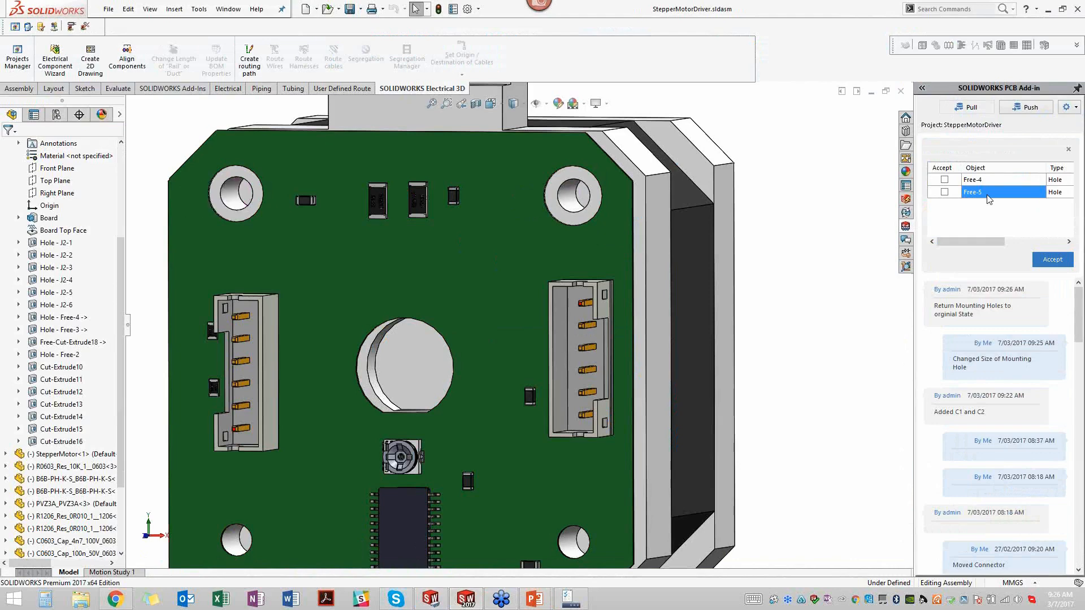
left_click(944, 192)
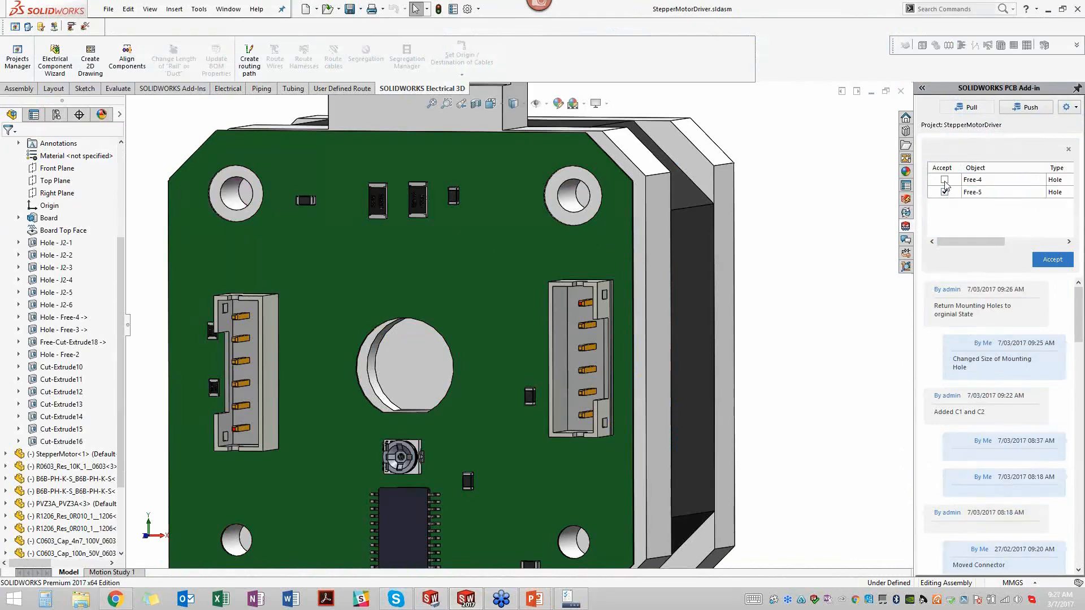
left_click(944, 180)
left_click(1052, 260)
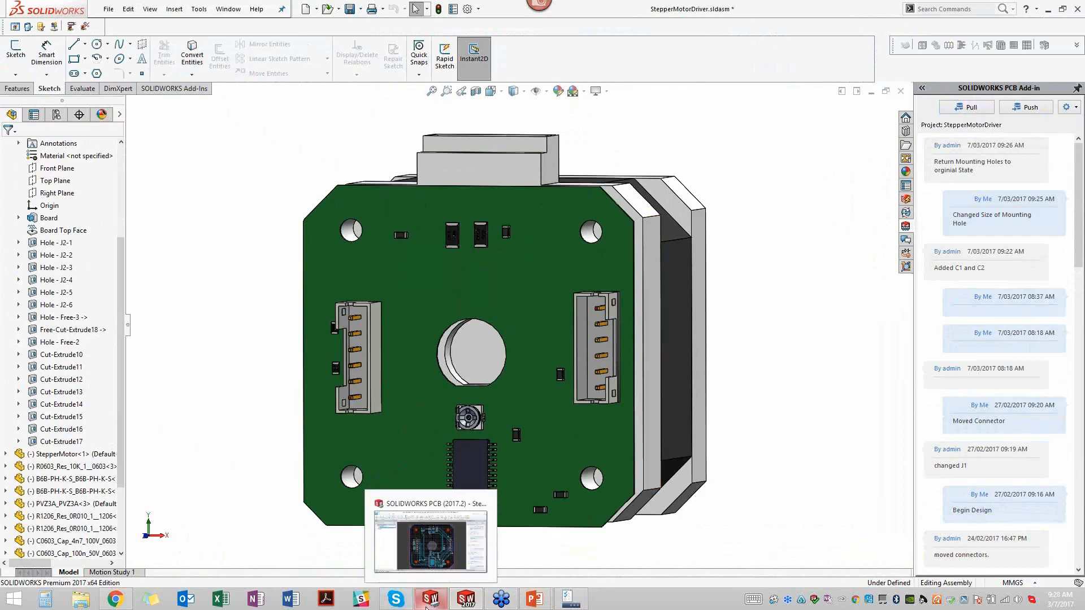
- Switch to the PowerPoint slide show and present the "We are done with our design" slide on manufacturer deliverables
mouse_move(541, 605)
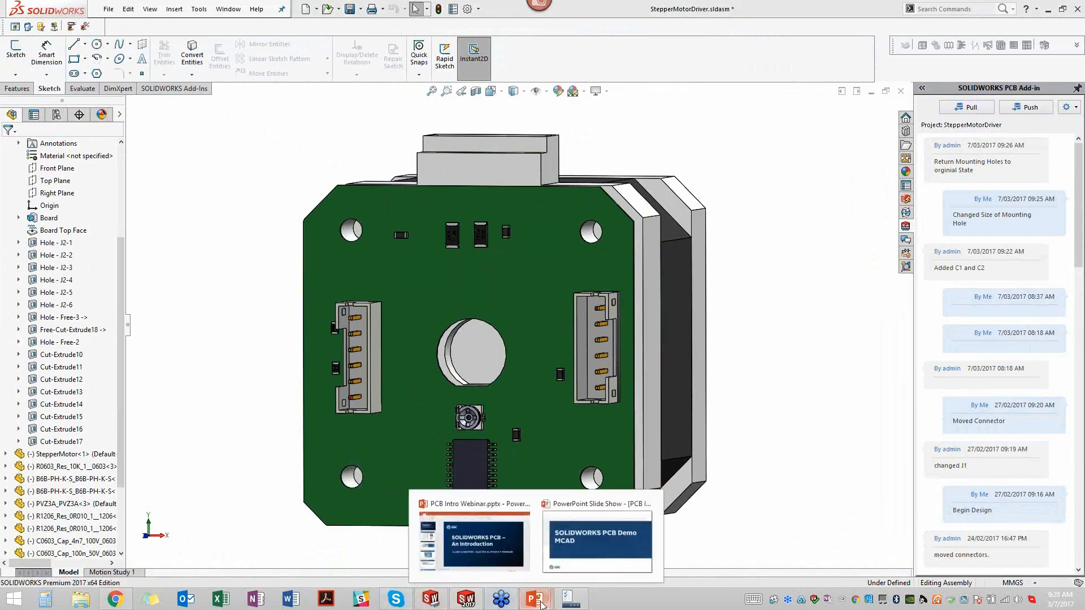
left_click(571, 540)
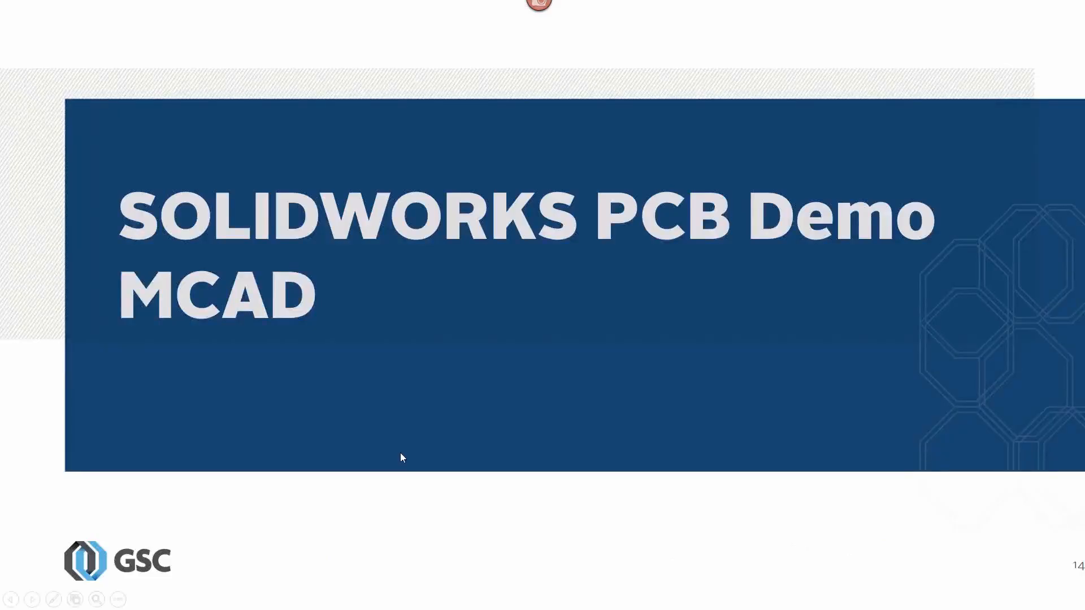
left_click(460, 392)
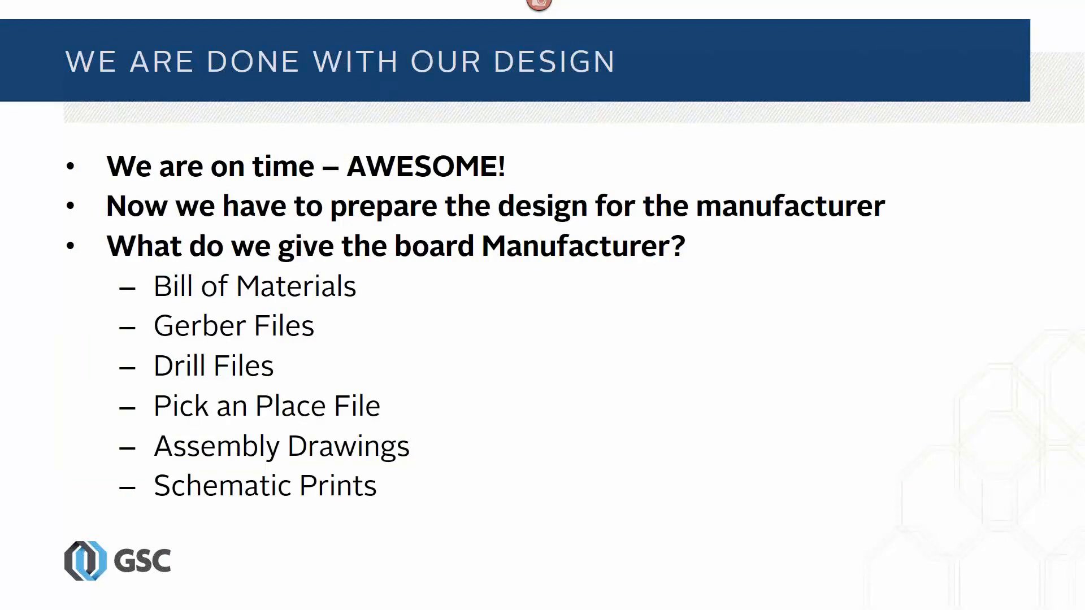
key("Right")
key("Left")
- Return to SOLIDWORKS PCB and look over the available manufacturing outputs, including the fabrication printing options
key("alt+Tab")
key("alt+Tab")
key("alt+Tab")
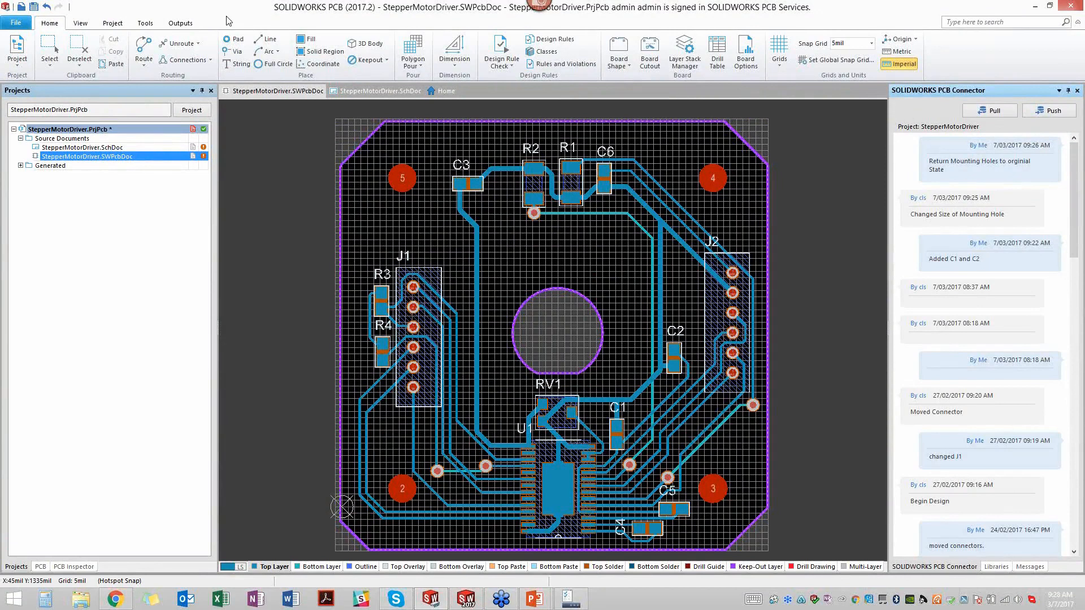
left_click(180, 22)
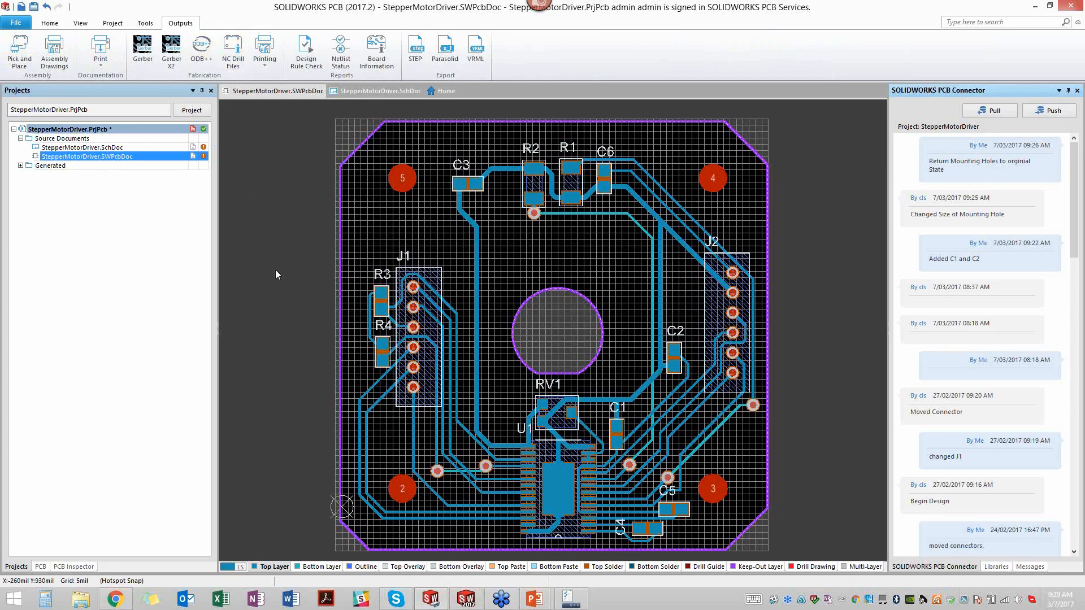
left_click(274, 56)
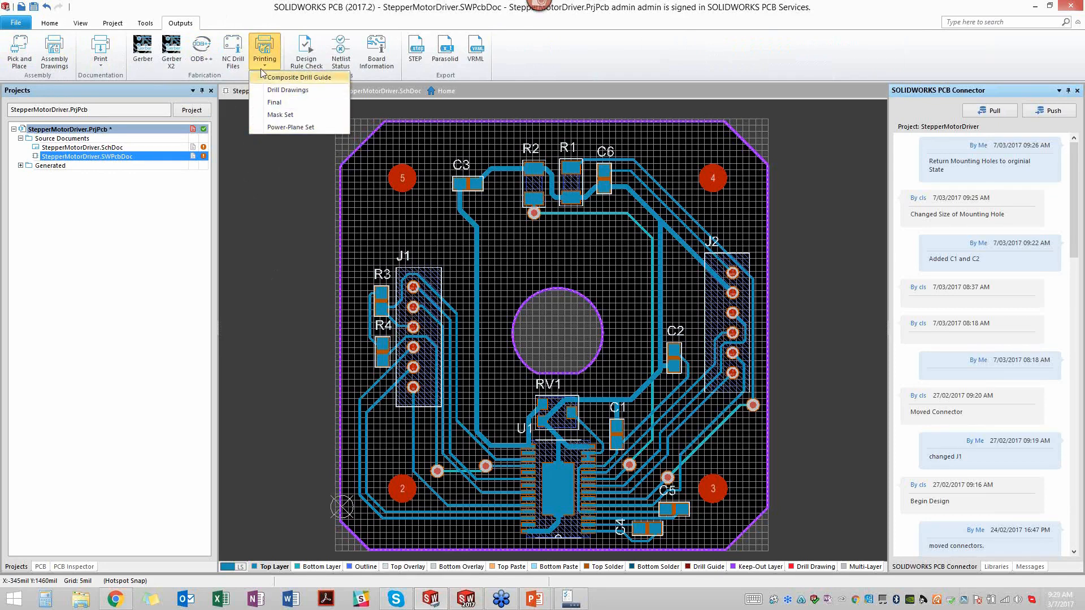
left_click(254, 232)
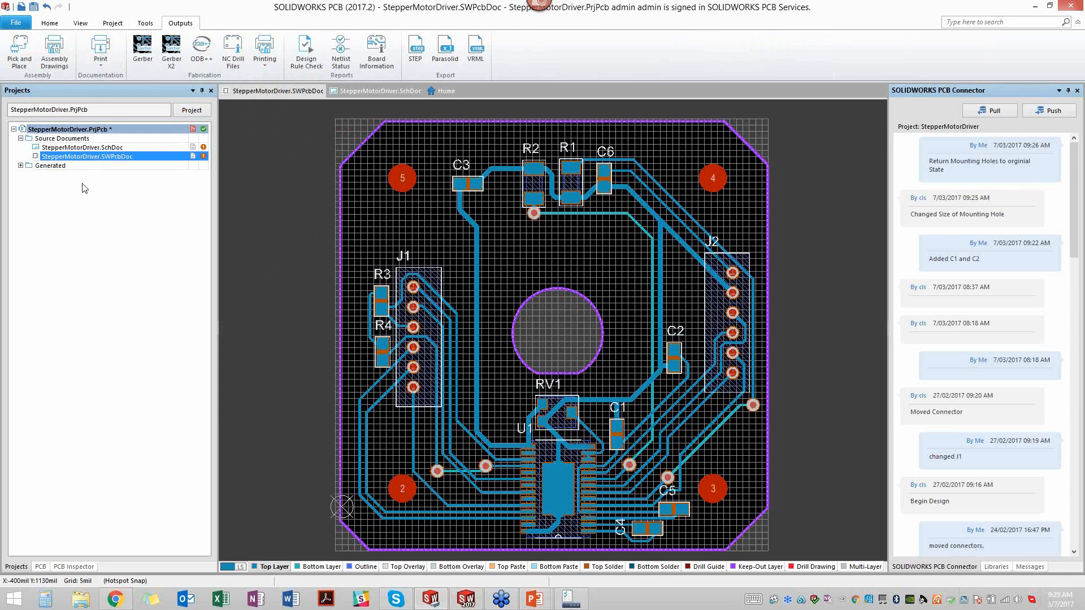
- Review the board information report's general, component and net details, then close it
left_click(376, 52)
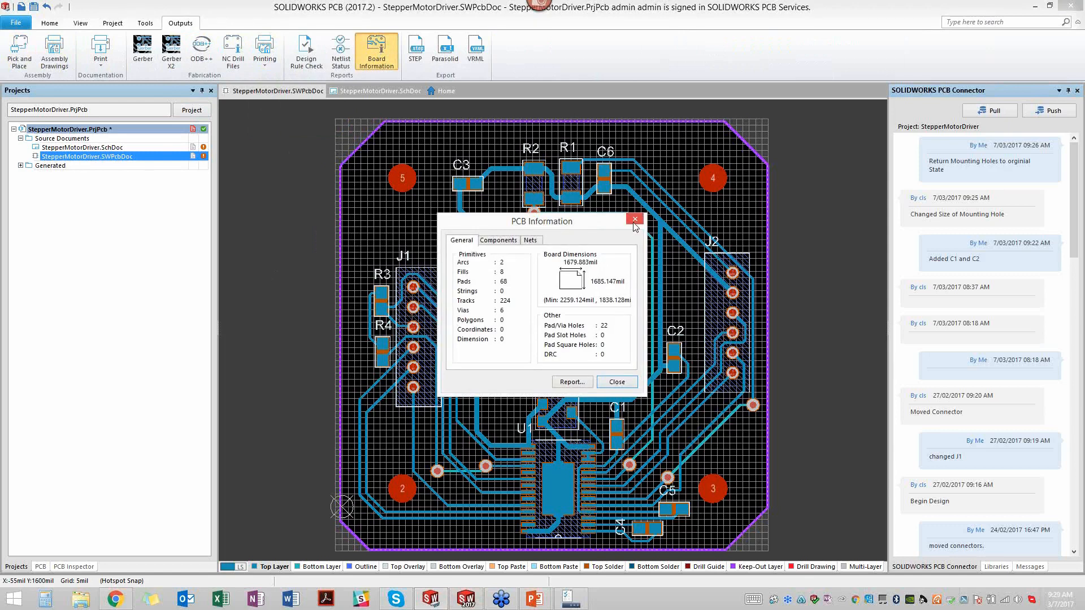
left_click(495, 243)
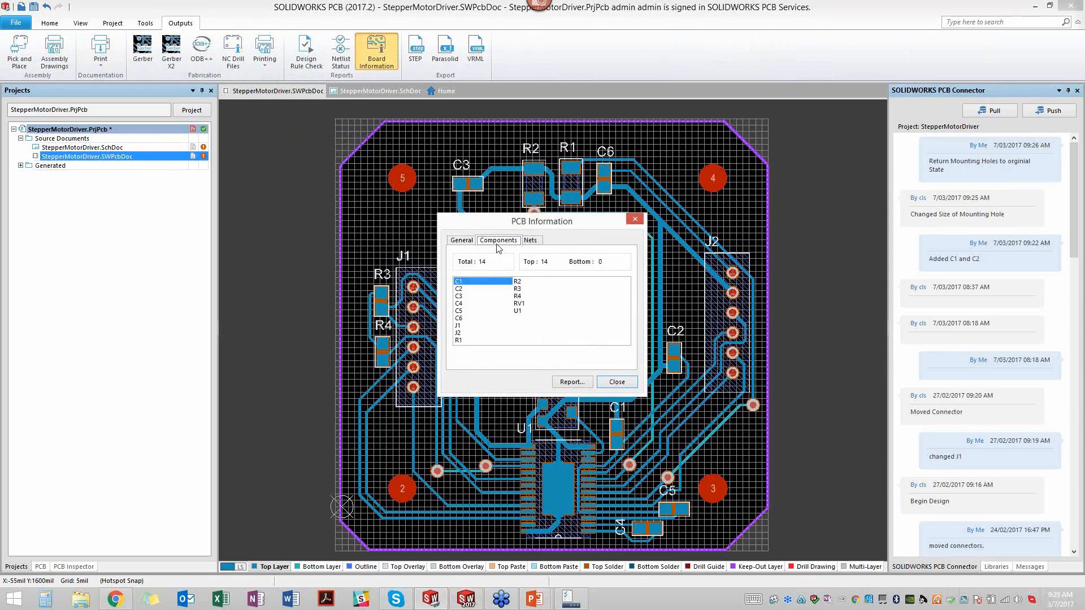
left_click(532, 242)
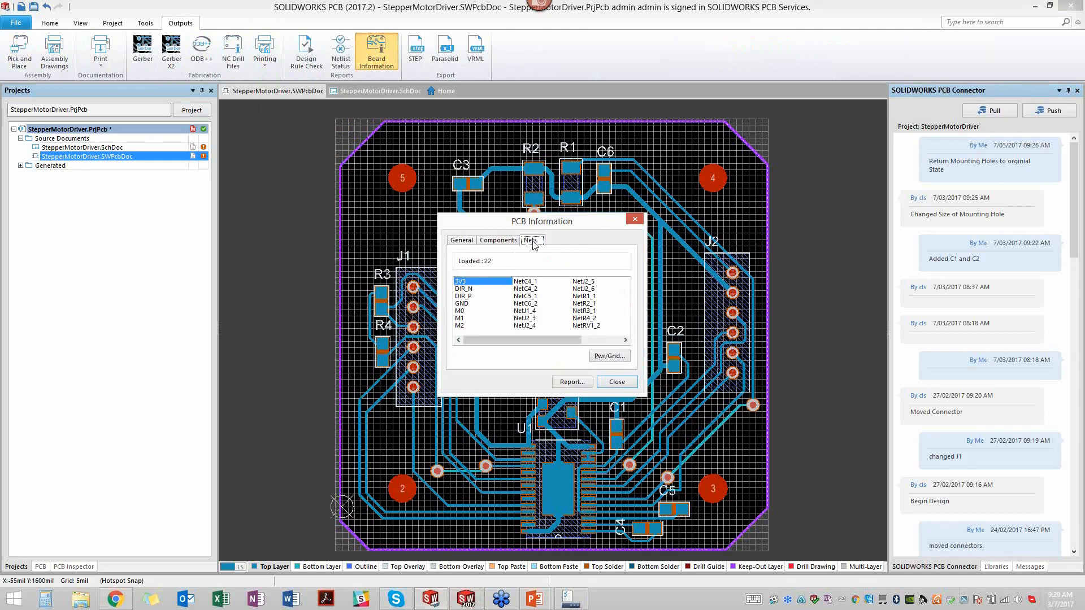
left_click(636, 220)
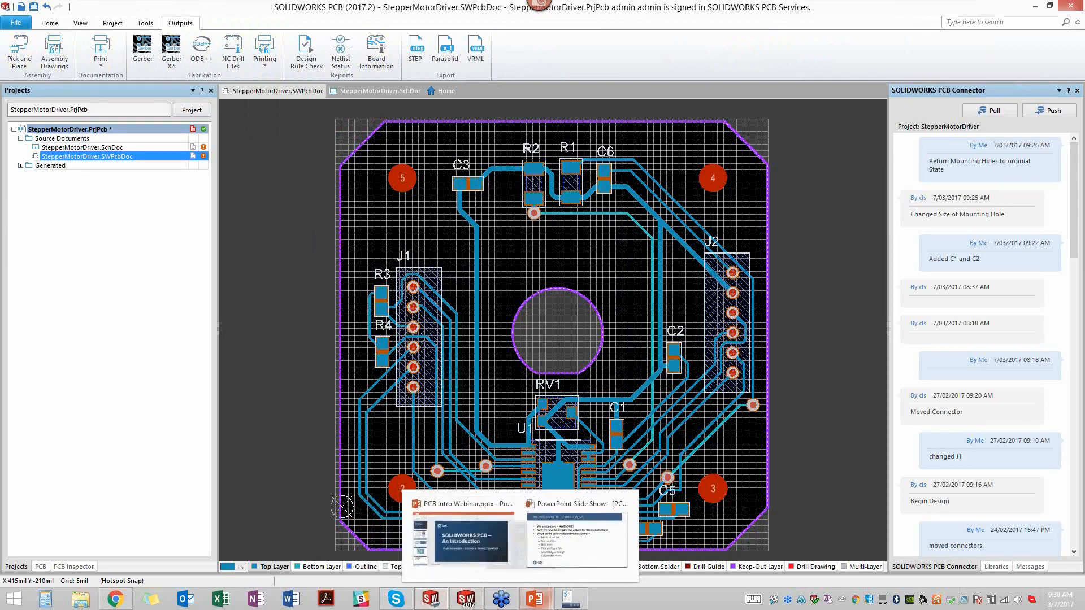
- Switch back to the PowerPoint slide show and advance to the "Wrapping Up" slide
mouse_move(531, 604)
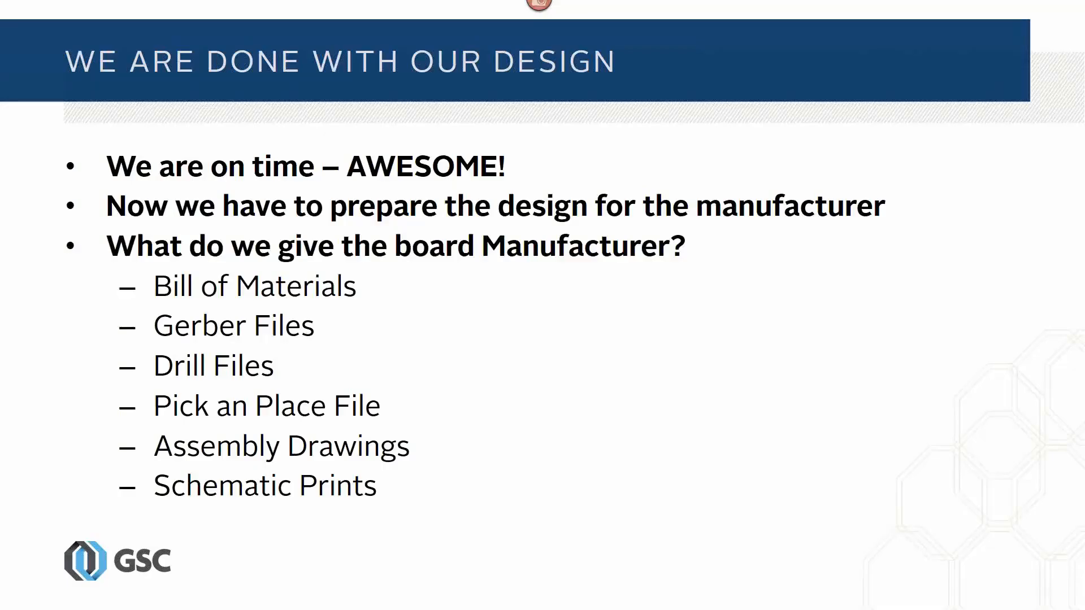
left_click(535, 468)
left_click(536, 469)
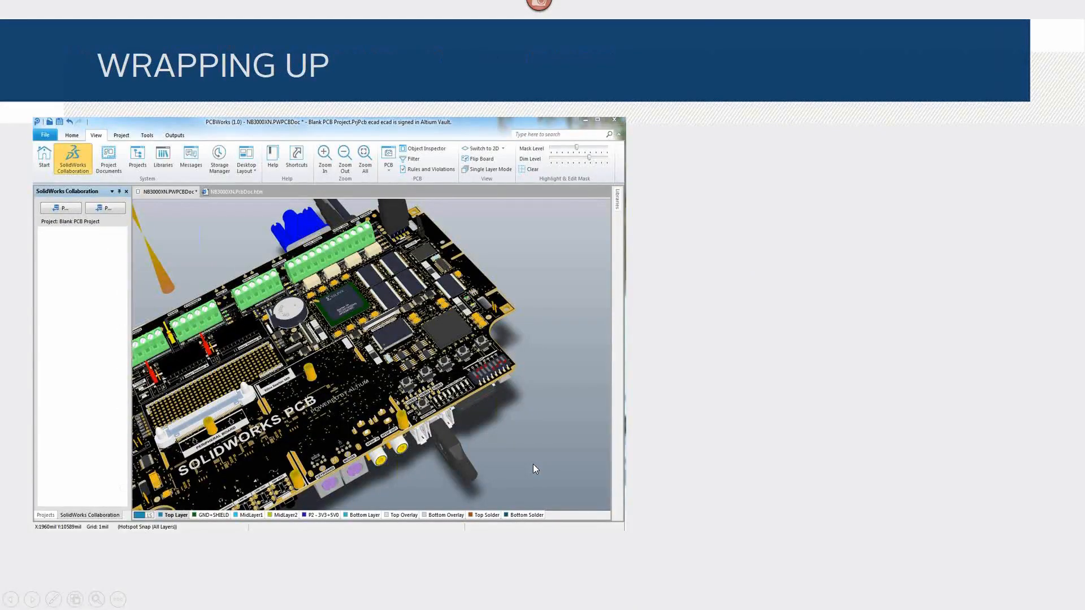